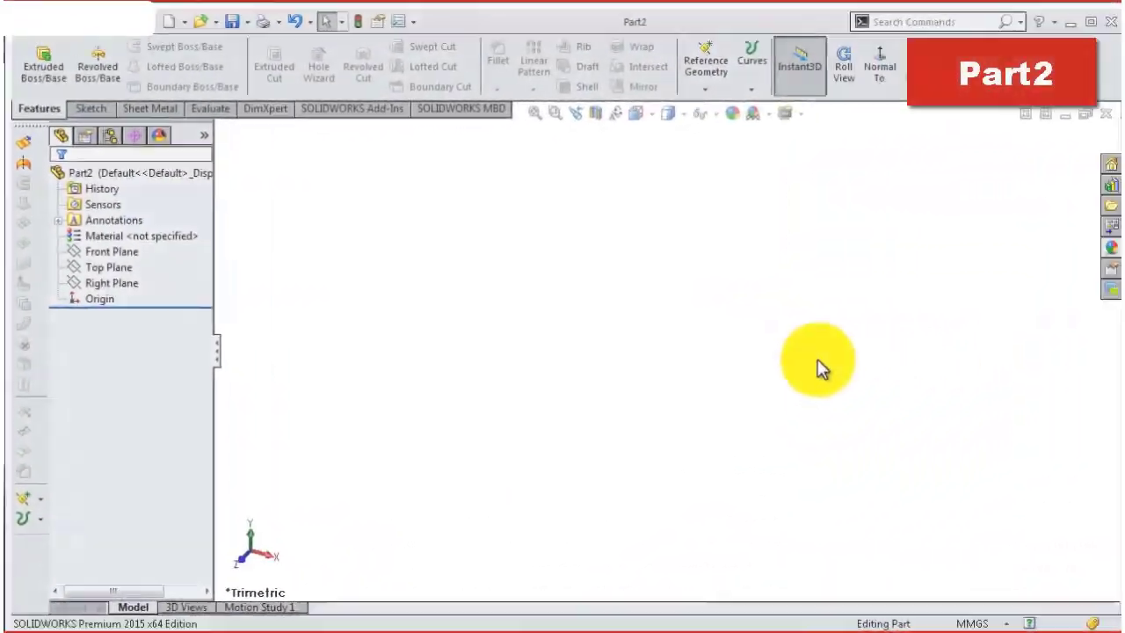
# Start Sketch1 on the Top Plane of the new part Part2.
pyautogui.click(113, 268)
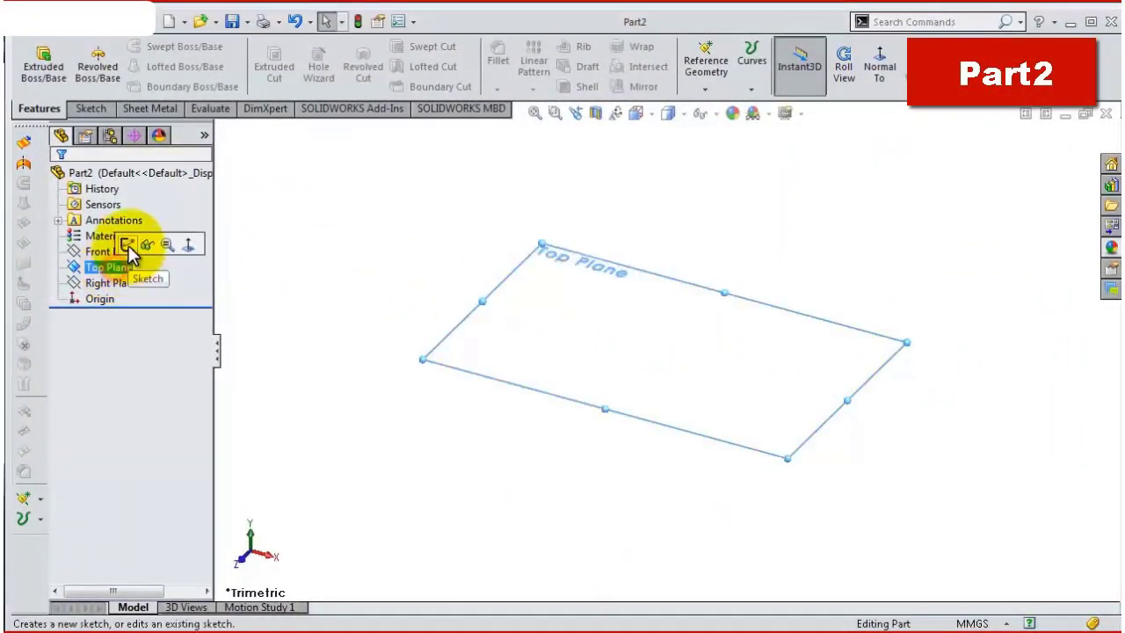
pyautogui.click(128, 245)
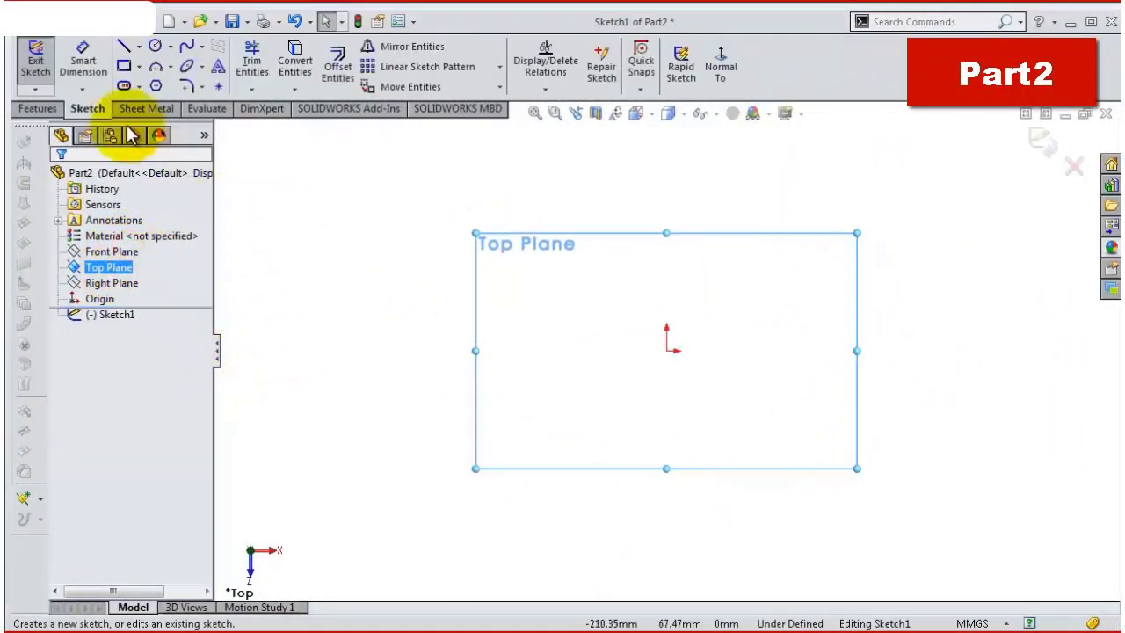
# Draw a horizontal straight slot from the origin rightward, roughly 64.82 mm long.
pyautogui.click(139, 86)
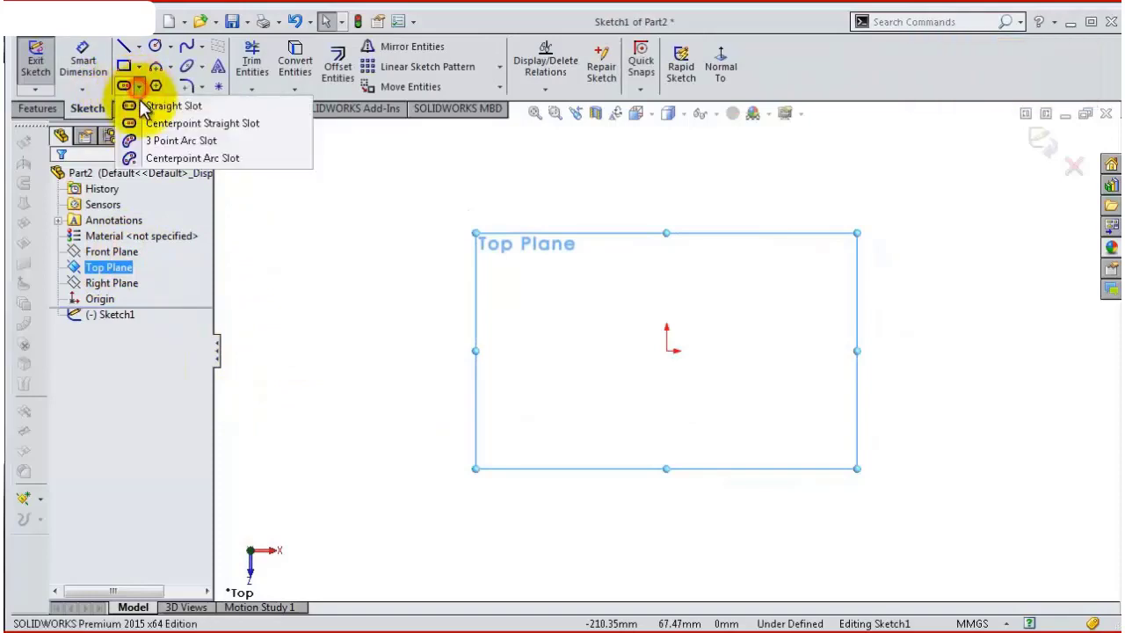
pyautogui.click(146, 106)
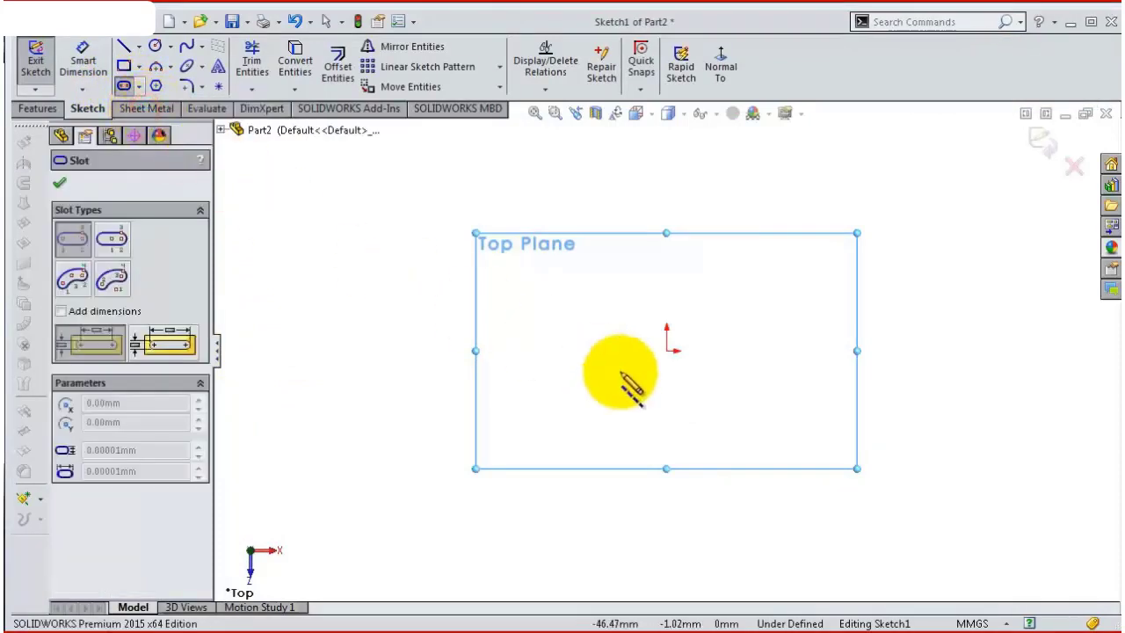
pyautogui.click(666, 349)
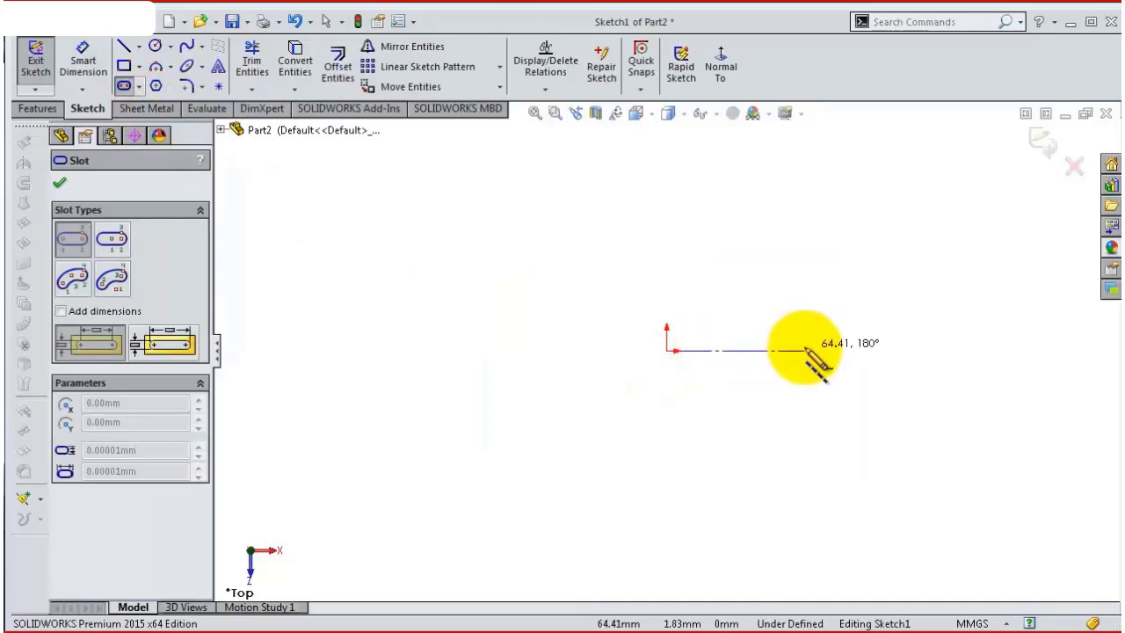
pyautogui.click(806, 349)
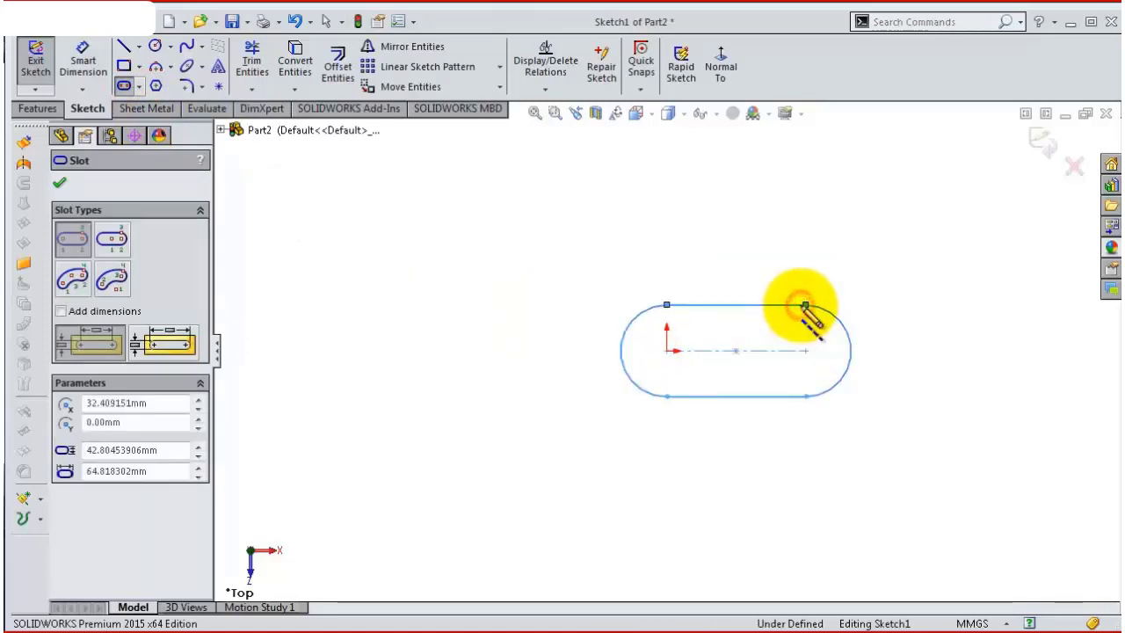
pyautogui.click(806, 306)
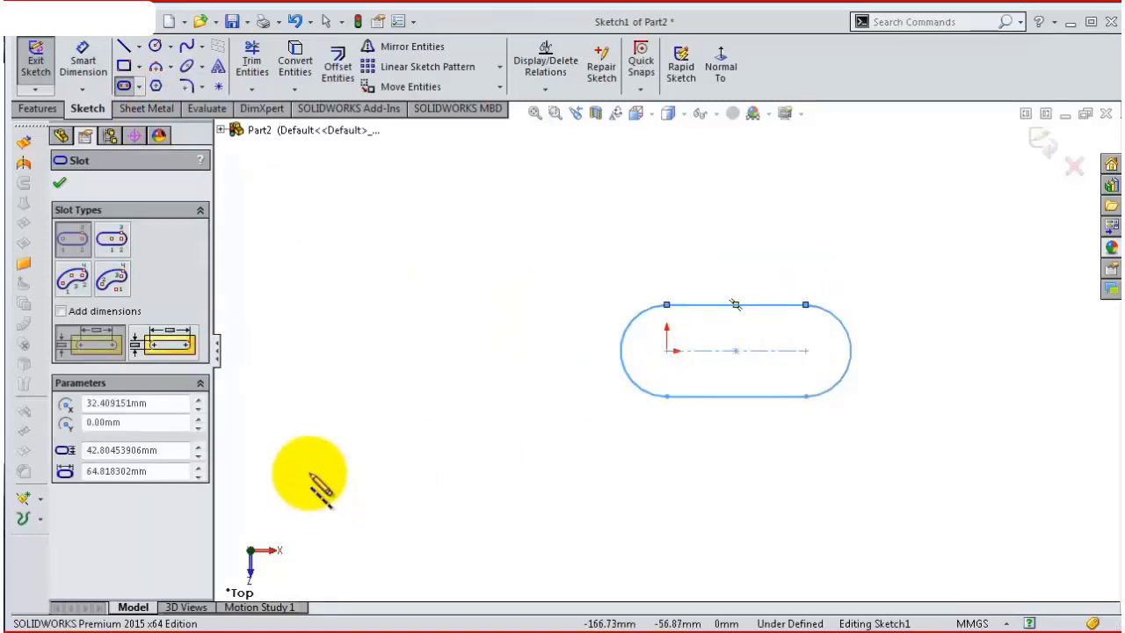
pyautogui.click(59, 182)
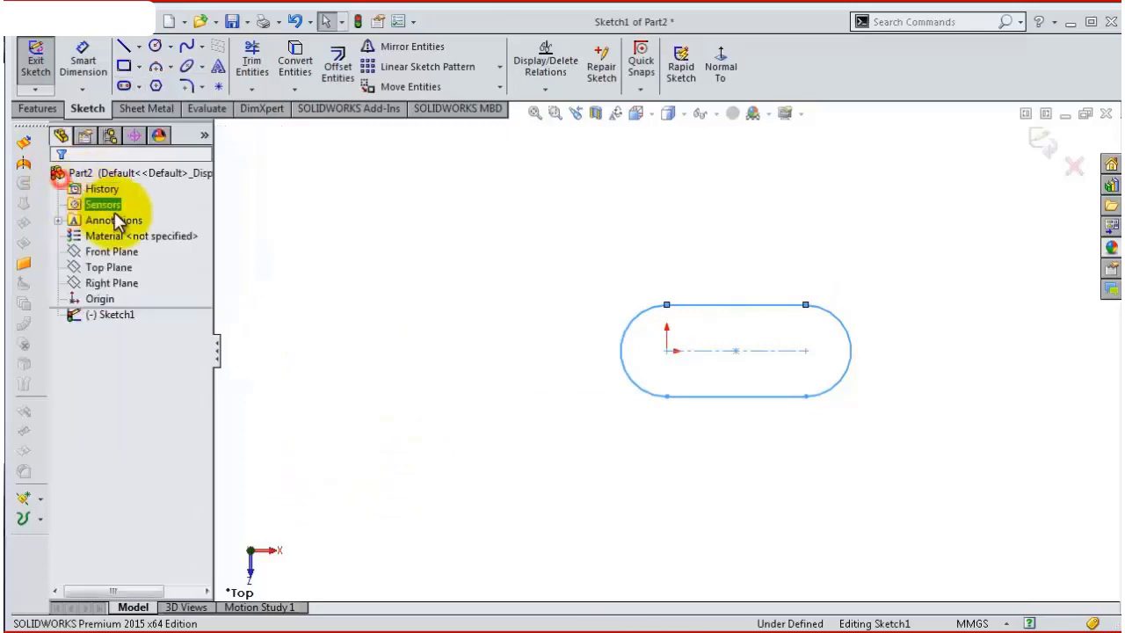
pyautogui.click(693, 308)
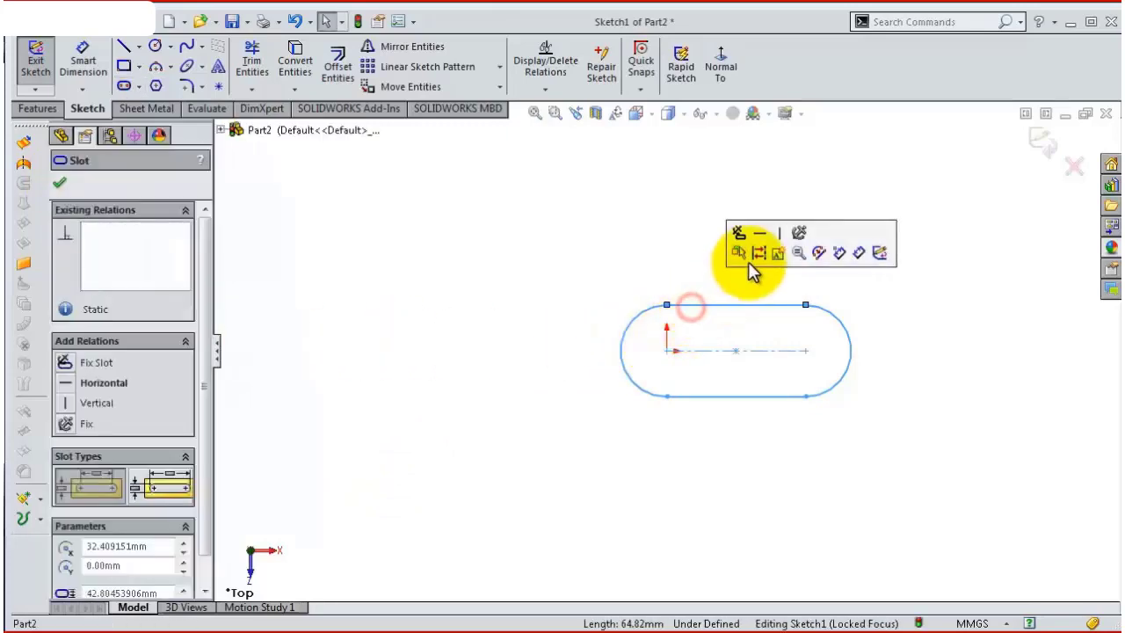
pyautogui.click(731, 254)
pyautogui.press('s')
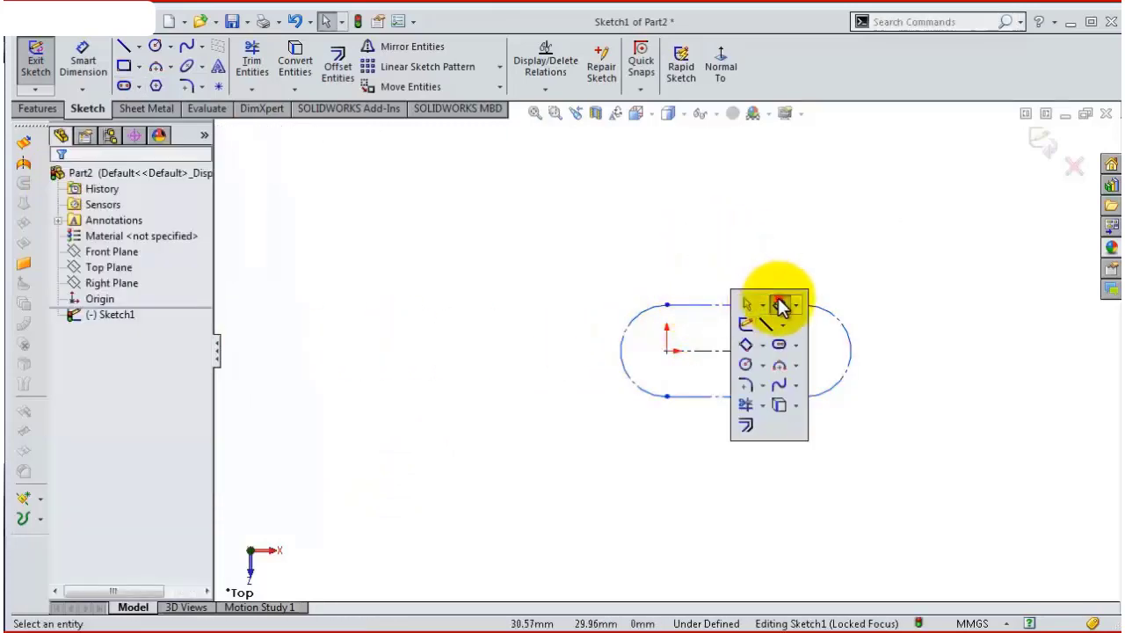
pyautogui.click(779, 304)
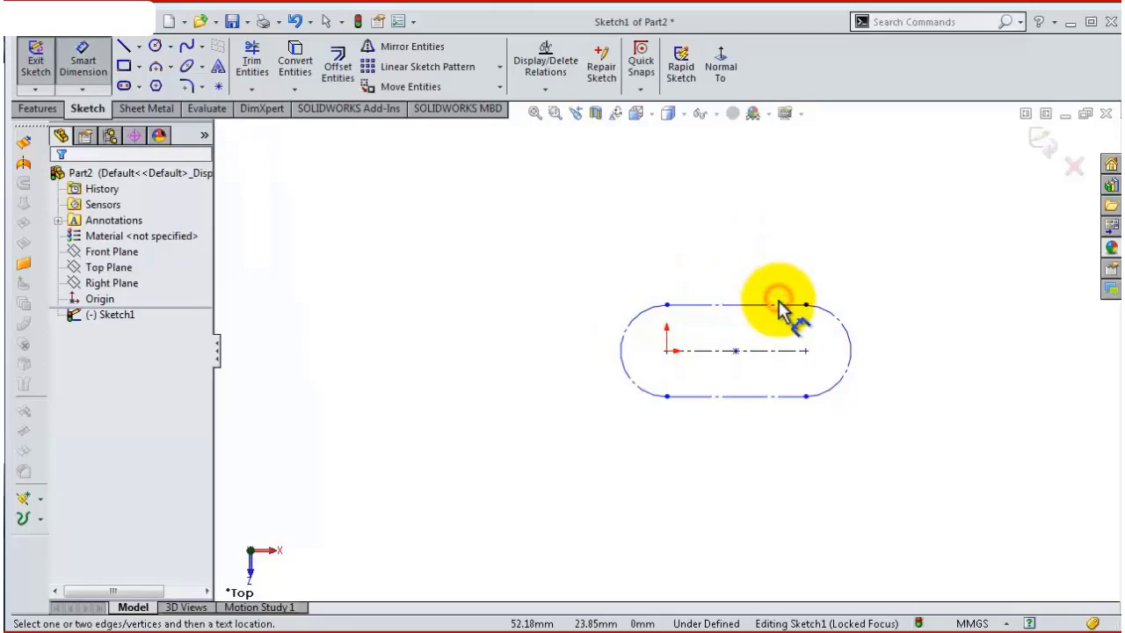
# Dimension the slot width between its top and bottom lines as 12.70 mm.
pyautogui.click(698, 306)
pyautogui.click(709, 397)
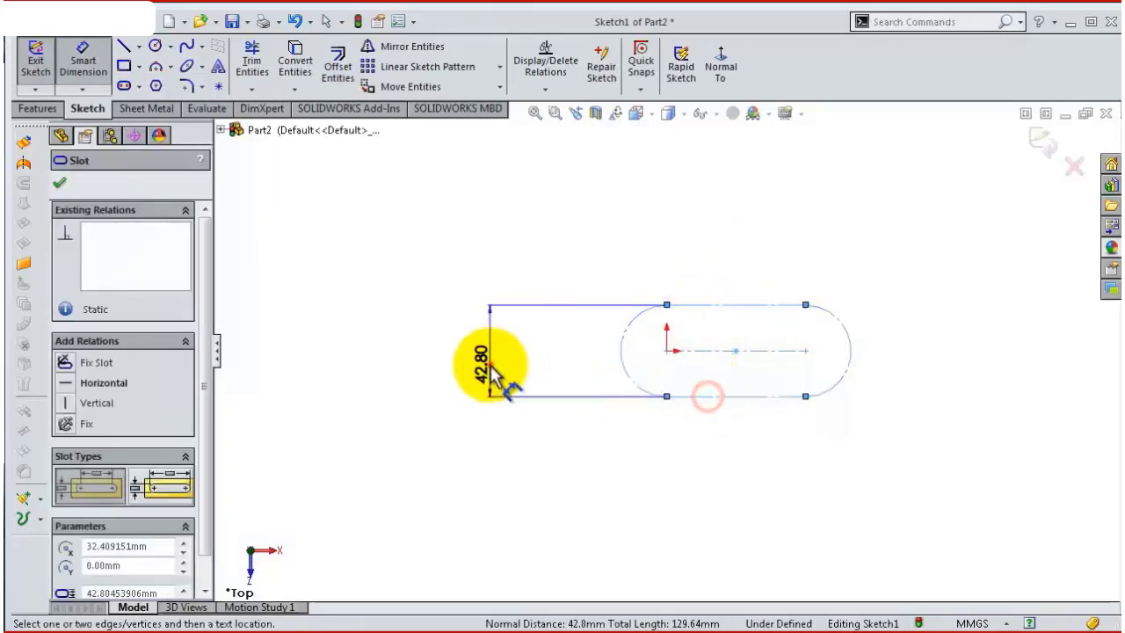
pyautogui.click(488, 364)
pyautogui.write('1')
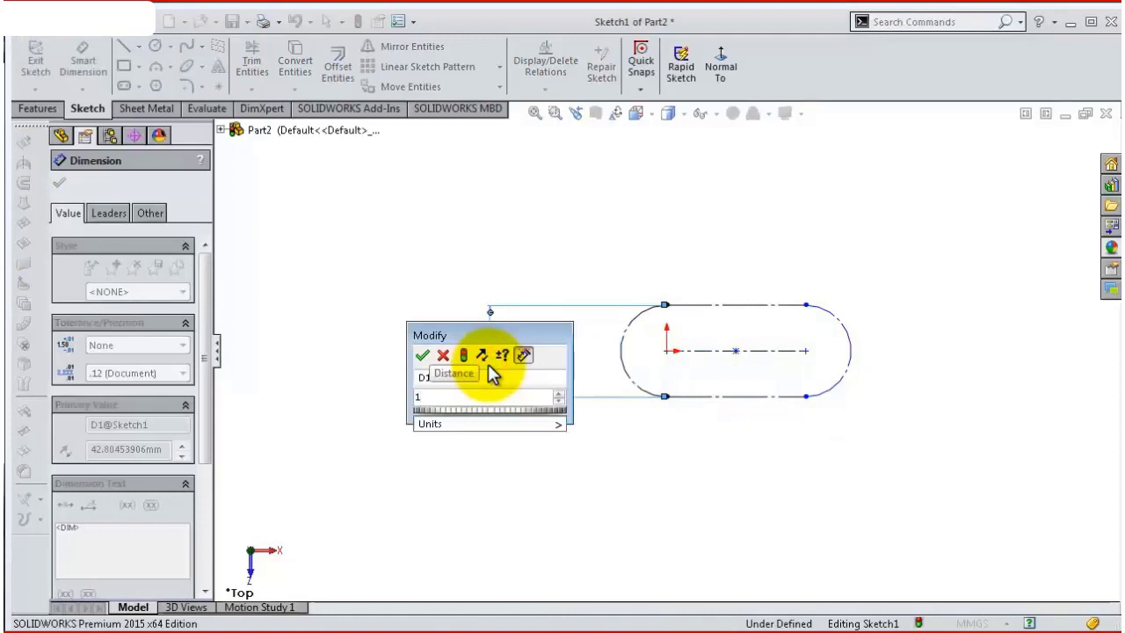
pyautogui.write('2,7')
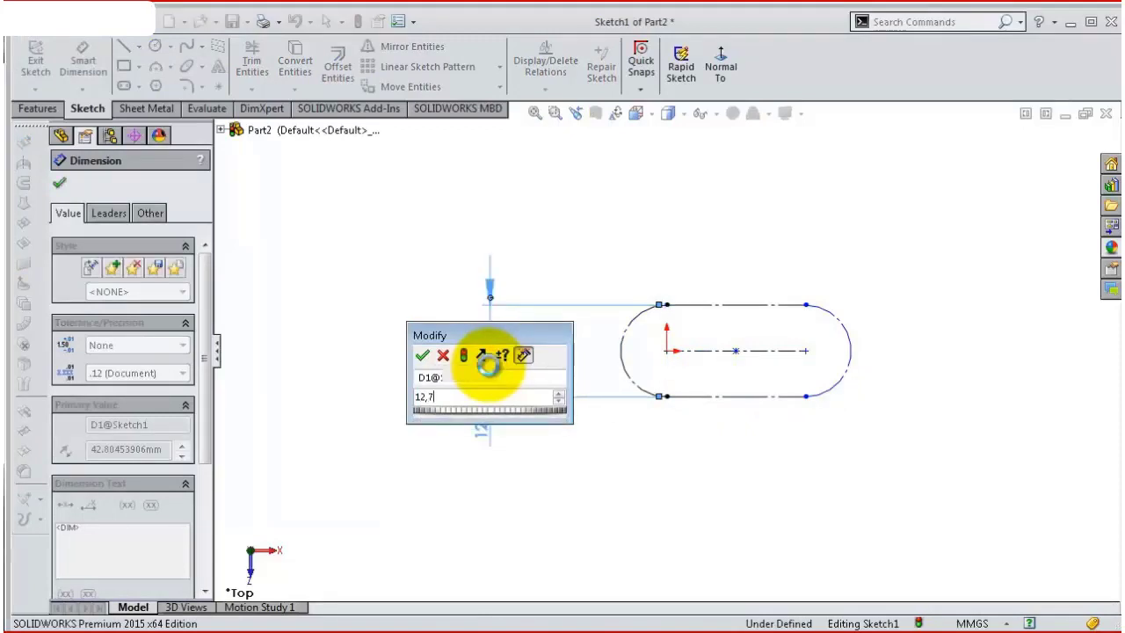
pyautogui.press('Return')
pyautogui.click(533, 237)
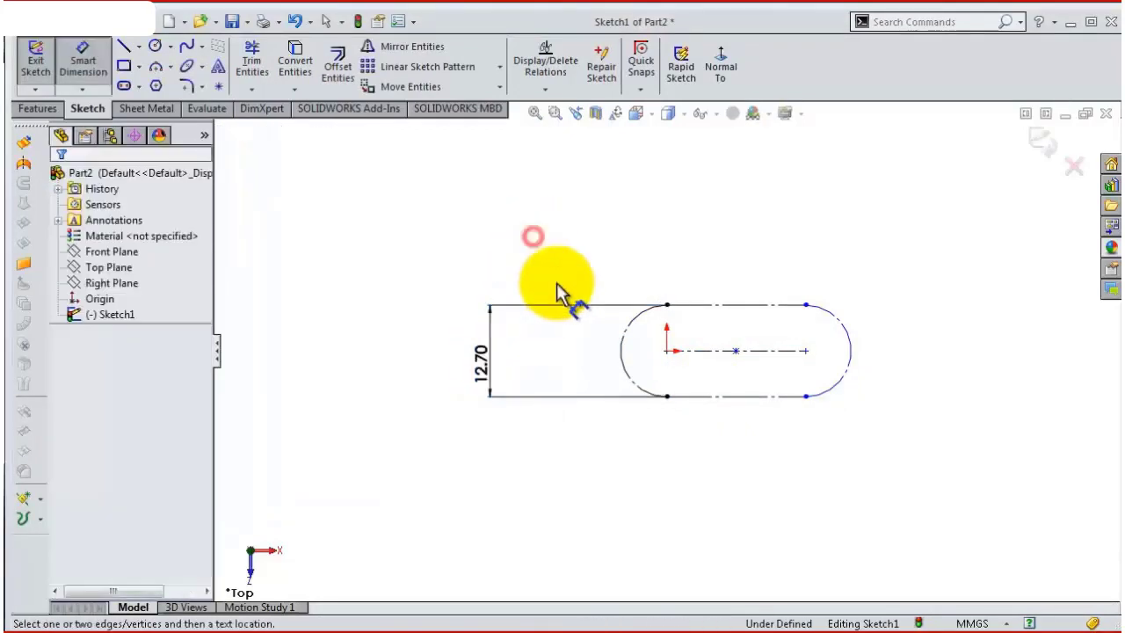
# Set the slot's centre-to-centre length to 16 mm and fit the sketch in view.
pyautogui.scroll(-2, 620, 386)
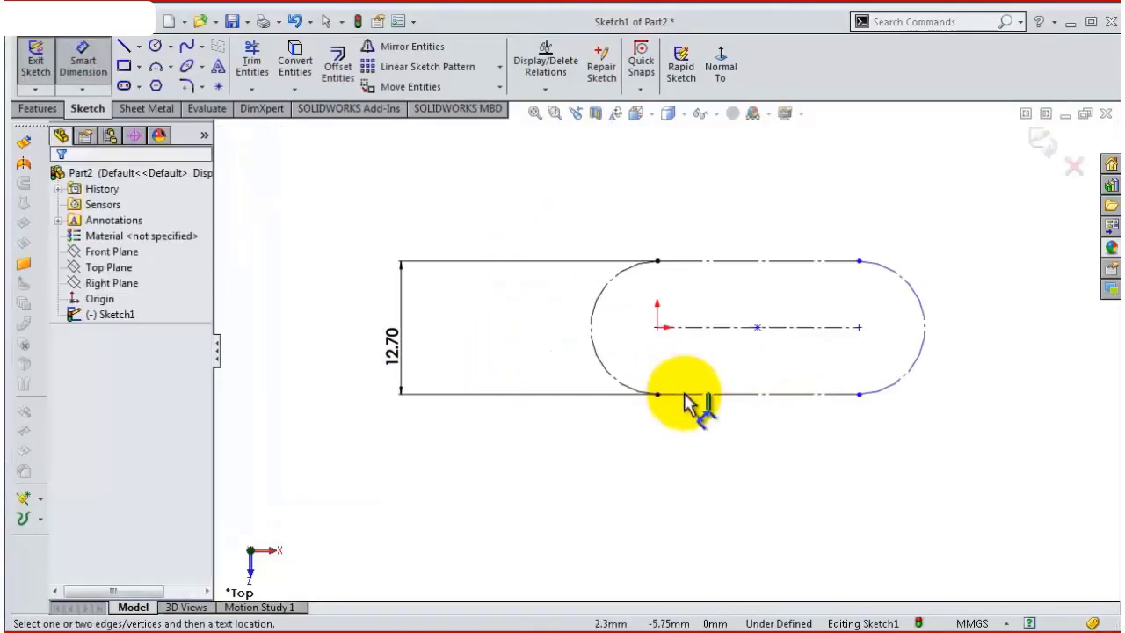
pyautogui.click(737, 333)
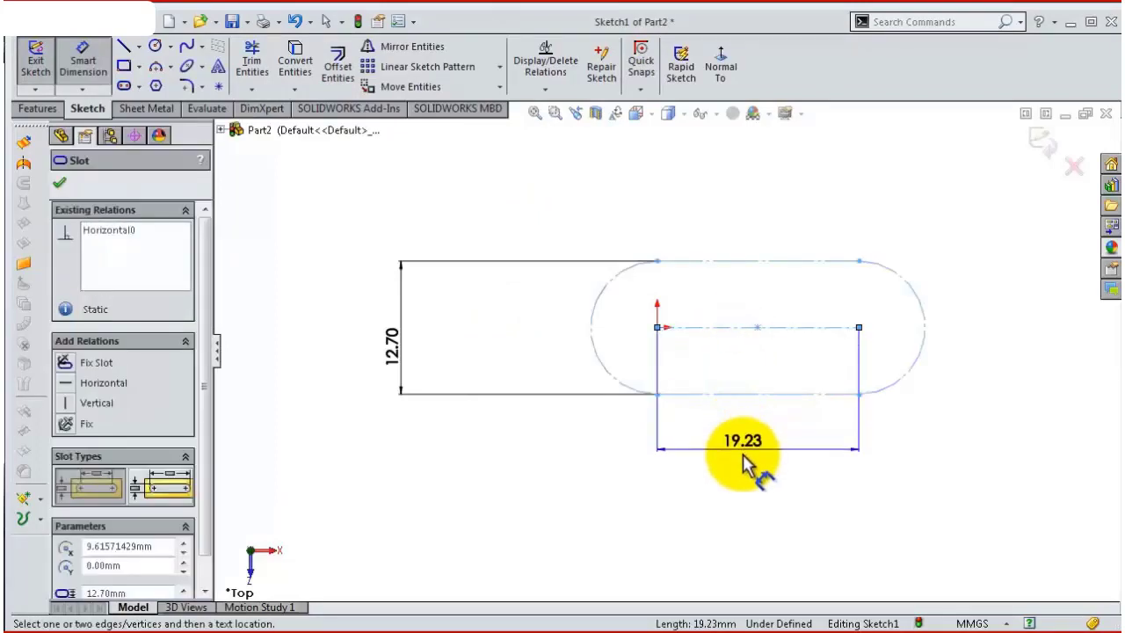
pyautogui.click(741, 456)
pyautogui.write('16')
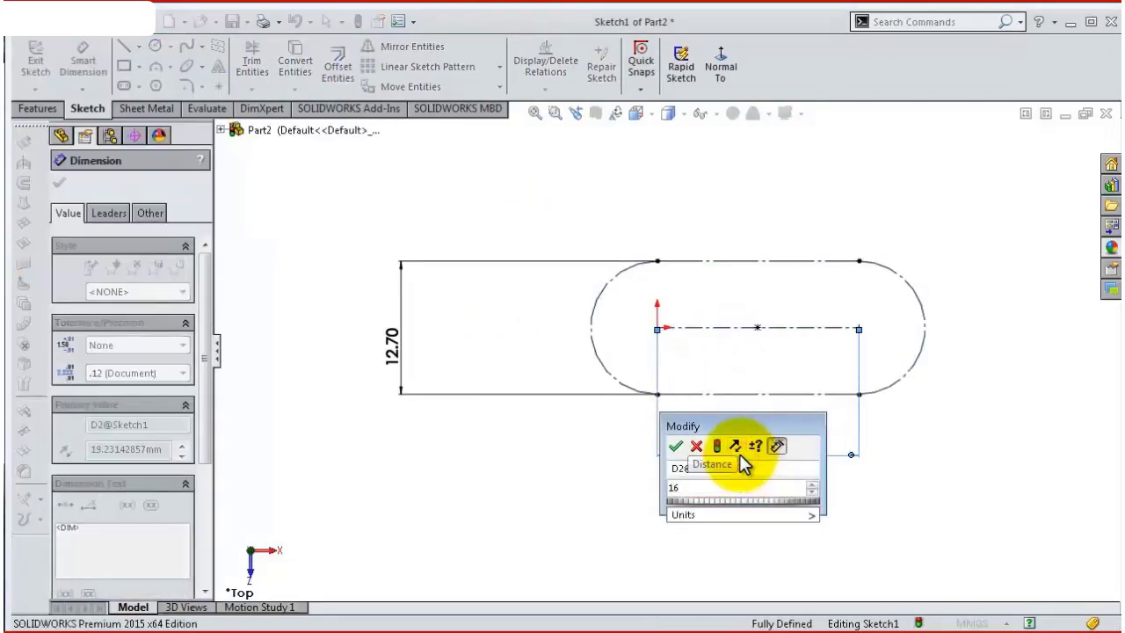
pyautogui.press('Return')
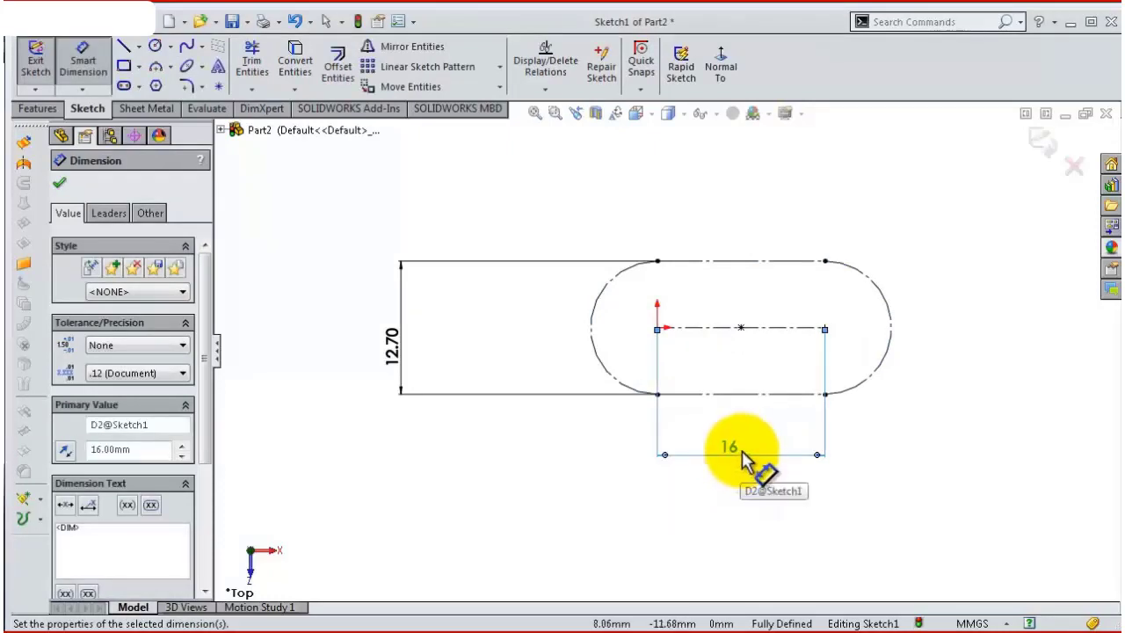
pyautogui.press('s')
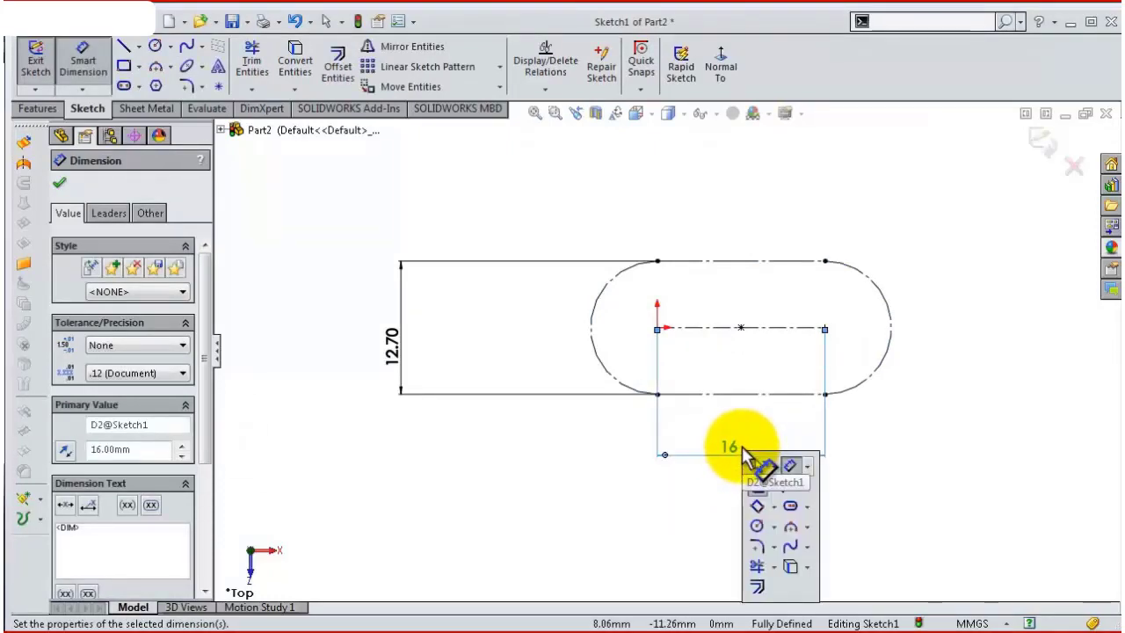
pyautogui.click(848, 492)
pyautogui.press('f')
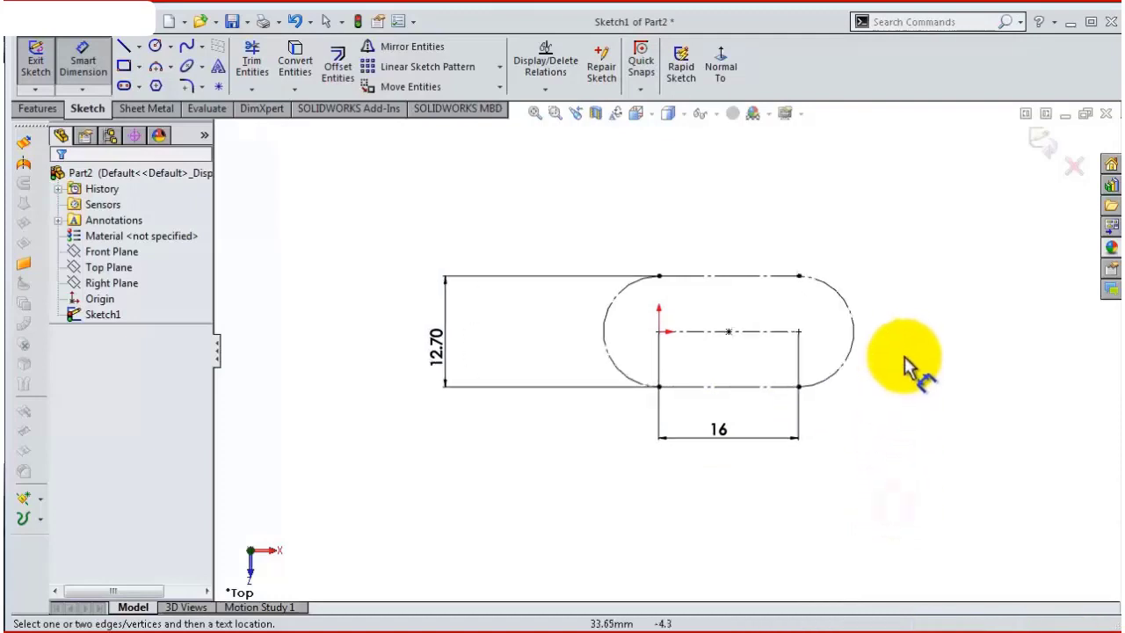
pyautogui.scroll(2, 850, 313)
pyautogui.scroll(-2, 849, 313)
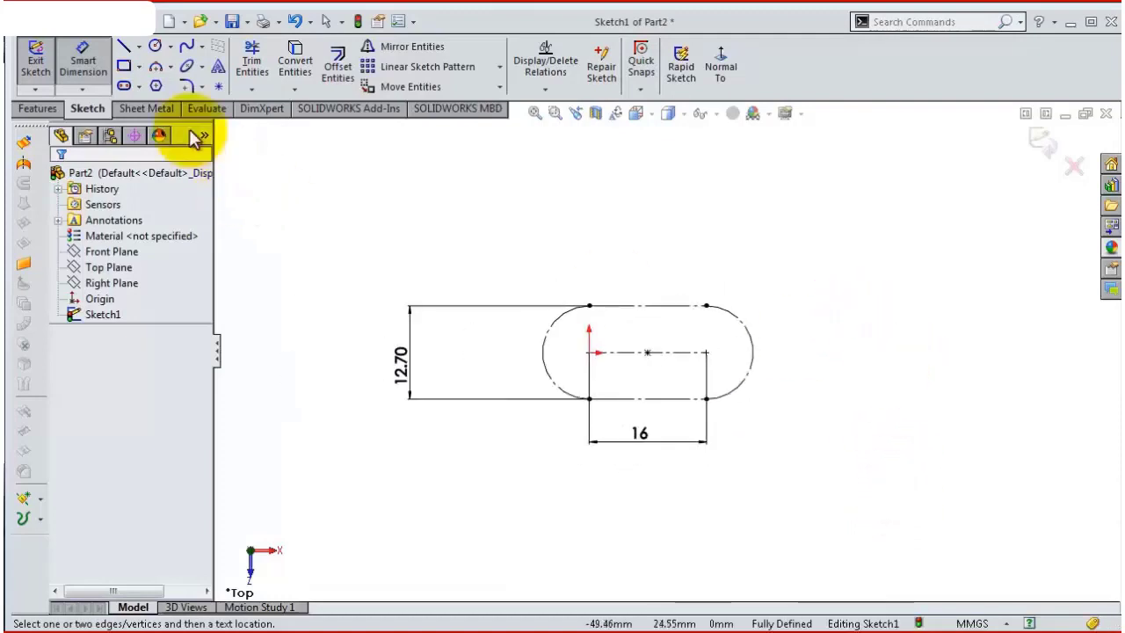
pyautogui.click(138, 67)
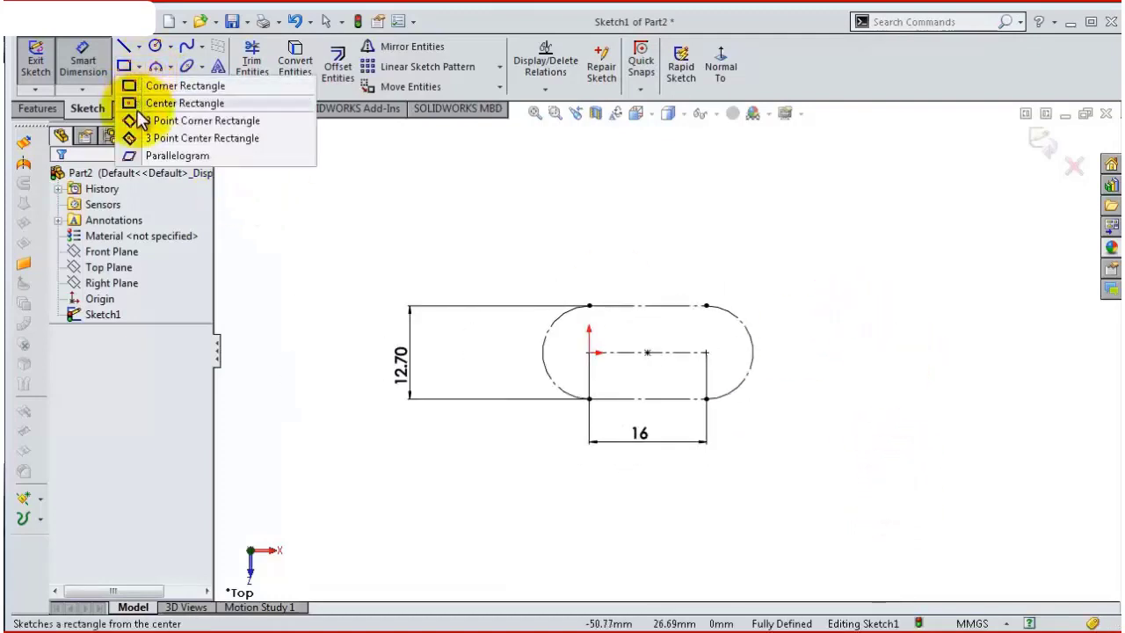
# Draw an up-right angled construction parallelogram overlapping the slot's right end.
pyautogui.click(158, 159)
pyautogui.scroll(2, 263, 150)
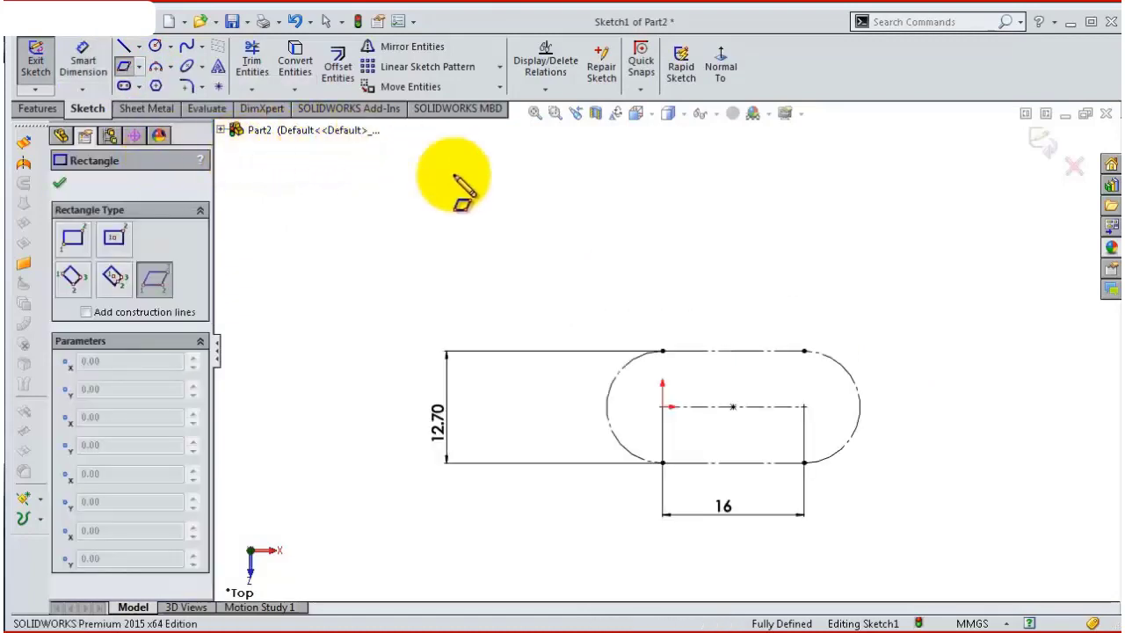
pyautogui.scroll(2, 714, 368)
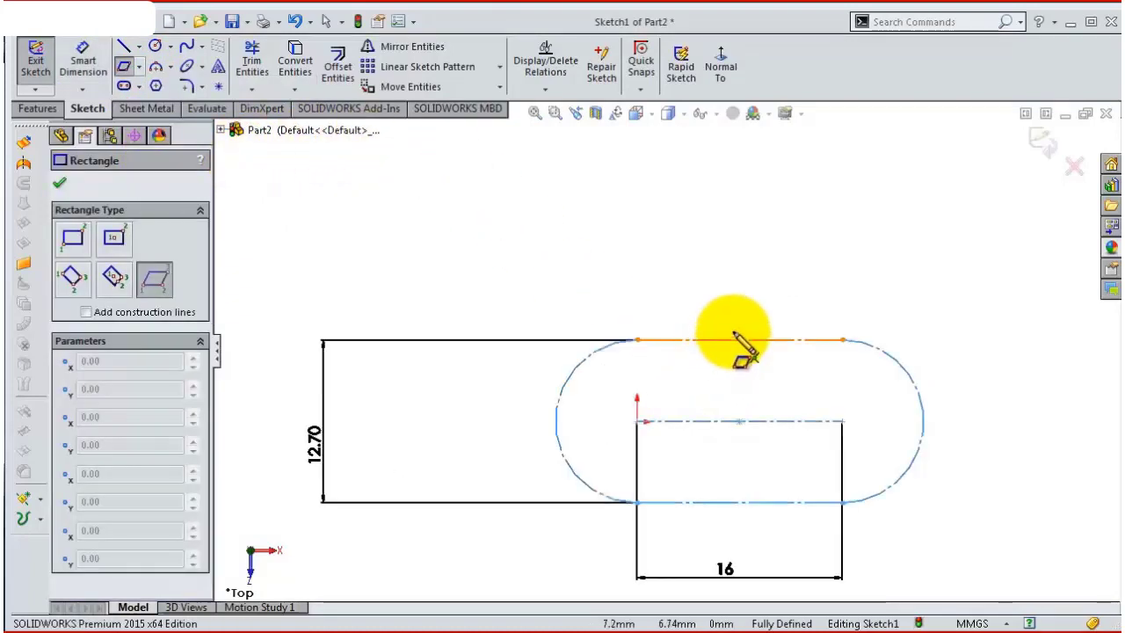
pyautogui.click(791, 357)
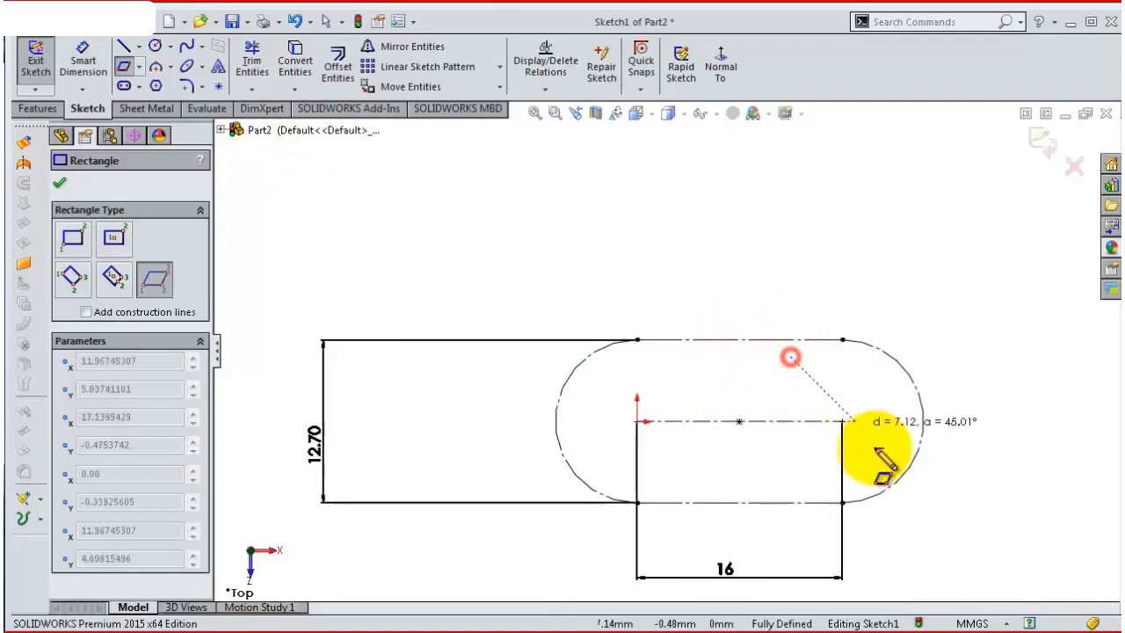
pyautogui.click(923, 506)
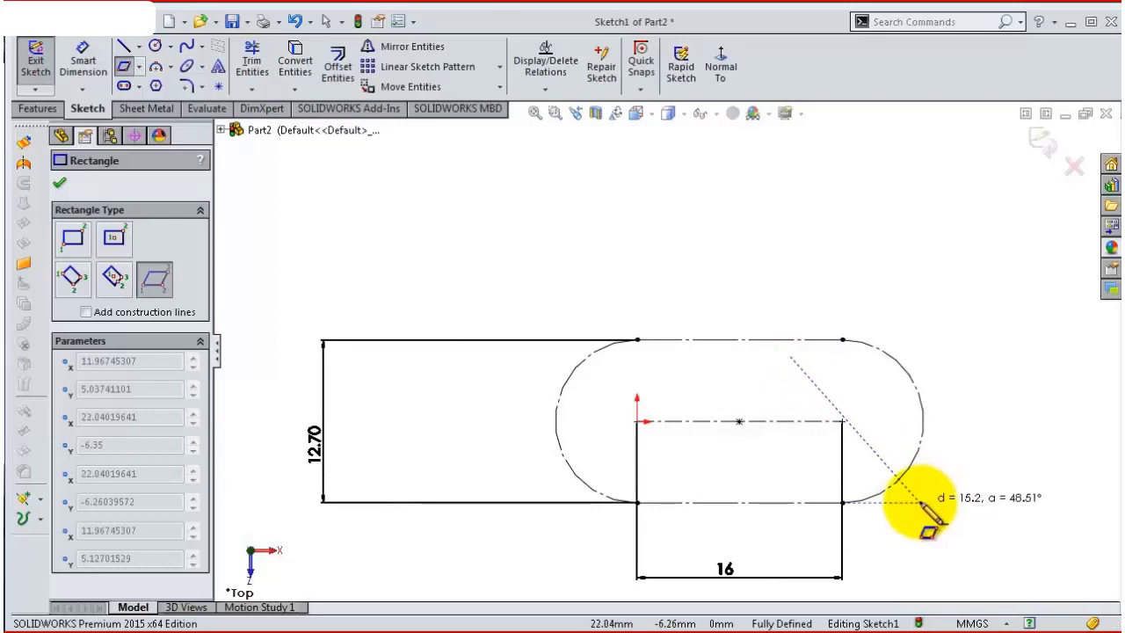
pyautogui.press('f')
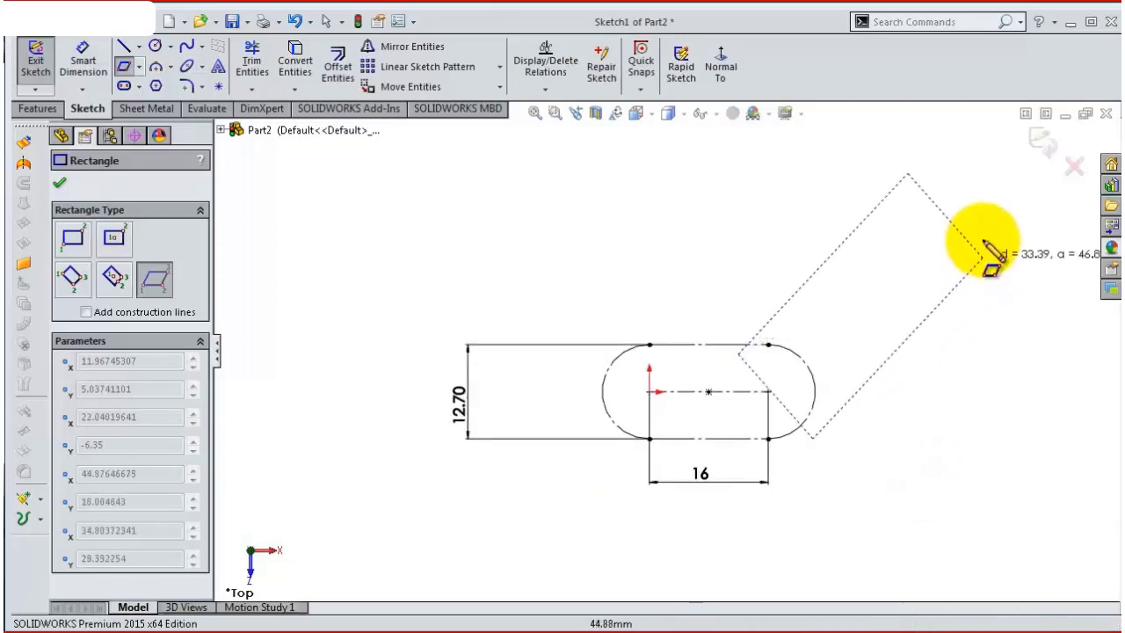
pyautogui.click(997, 220)
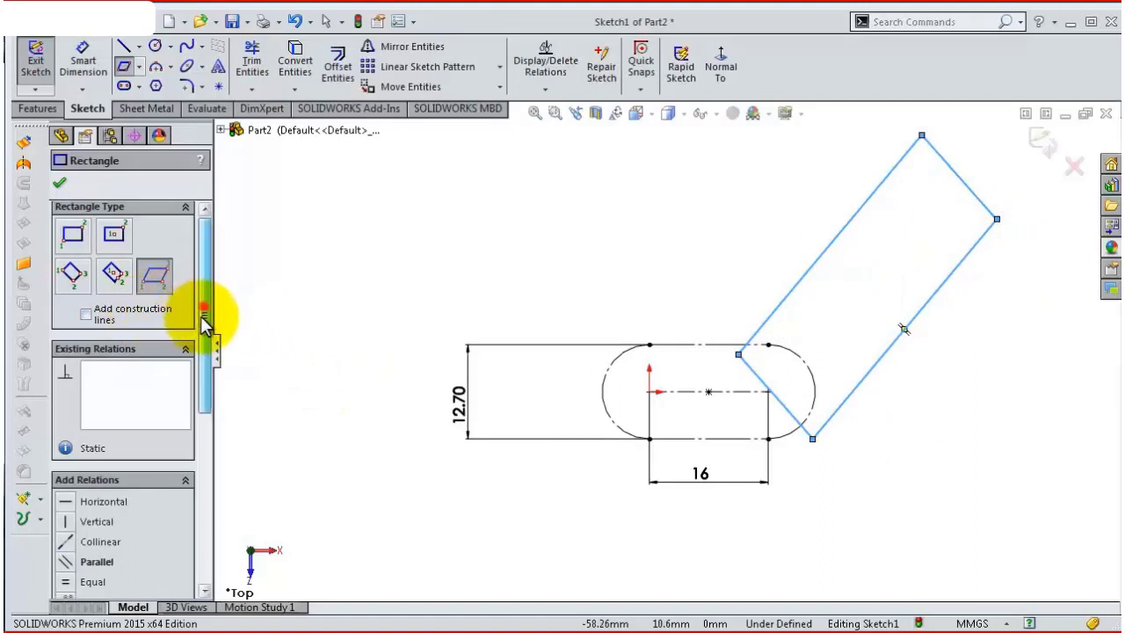
pyautogui.moveTo(205, 322); pyautogui.dragTo(211, 431)
pyautogui.click(161, 395)
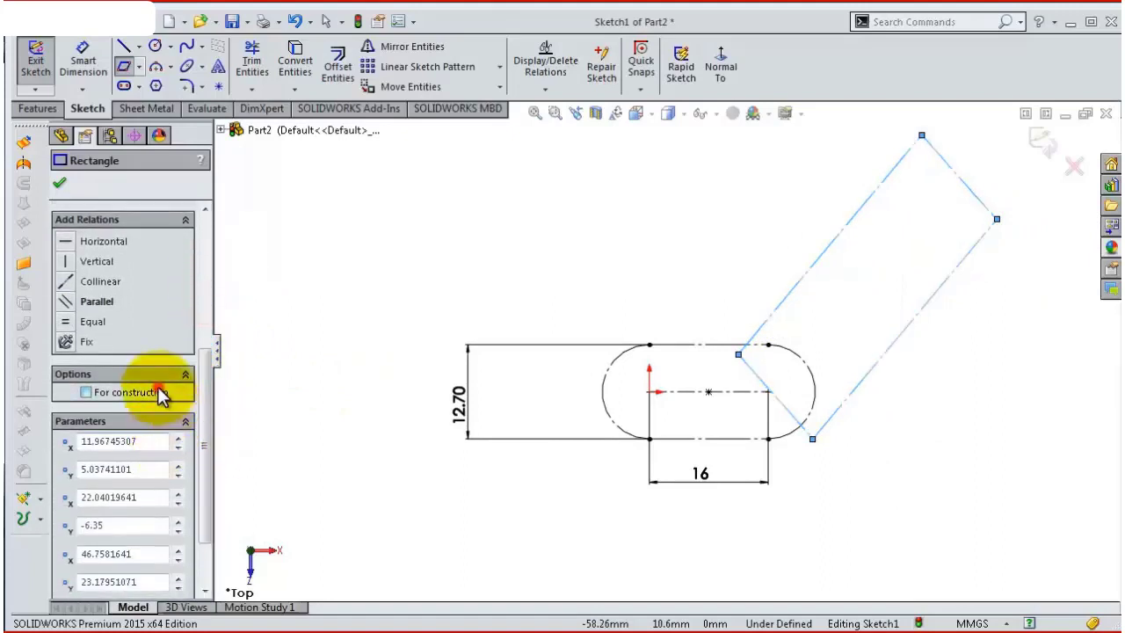
pyautogui.click(58, 182)
pyautogui.click(569, 265)
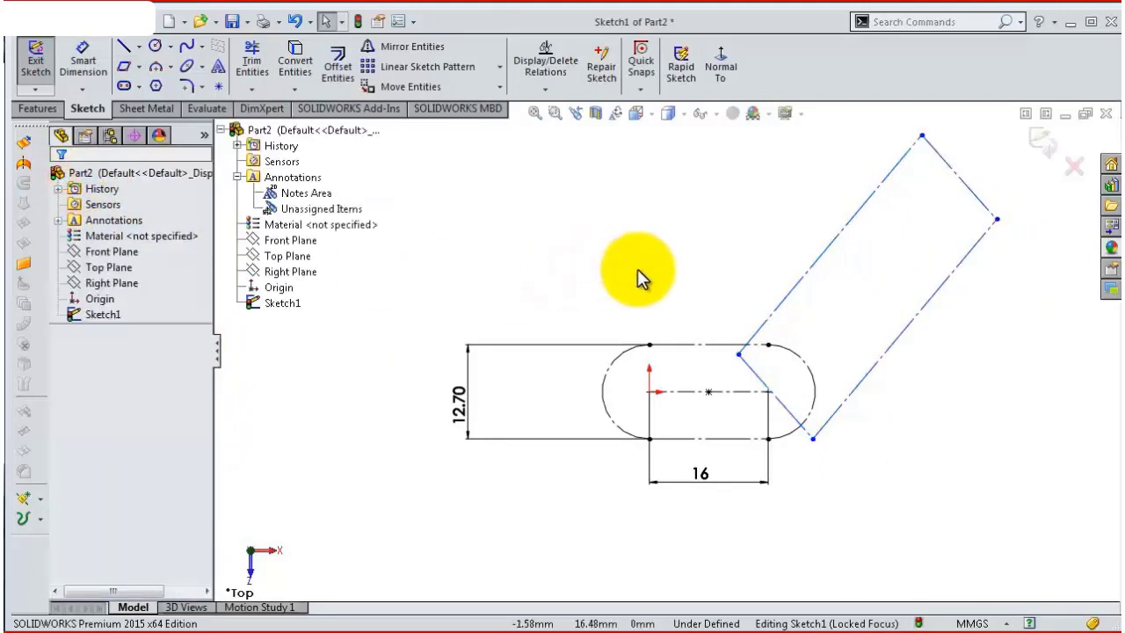
# Make the parallelogram's angled side tangent to the slot's right arc.
pyautogui.scroll(-2, 864, 372)
pyautogui.scroll(-1, 849, 374)
pyautogui.scroll(-1, 835, 413)
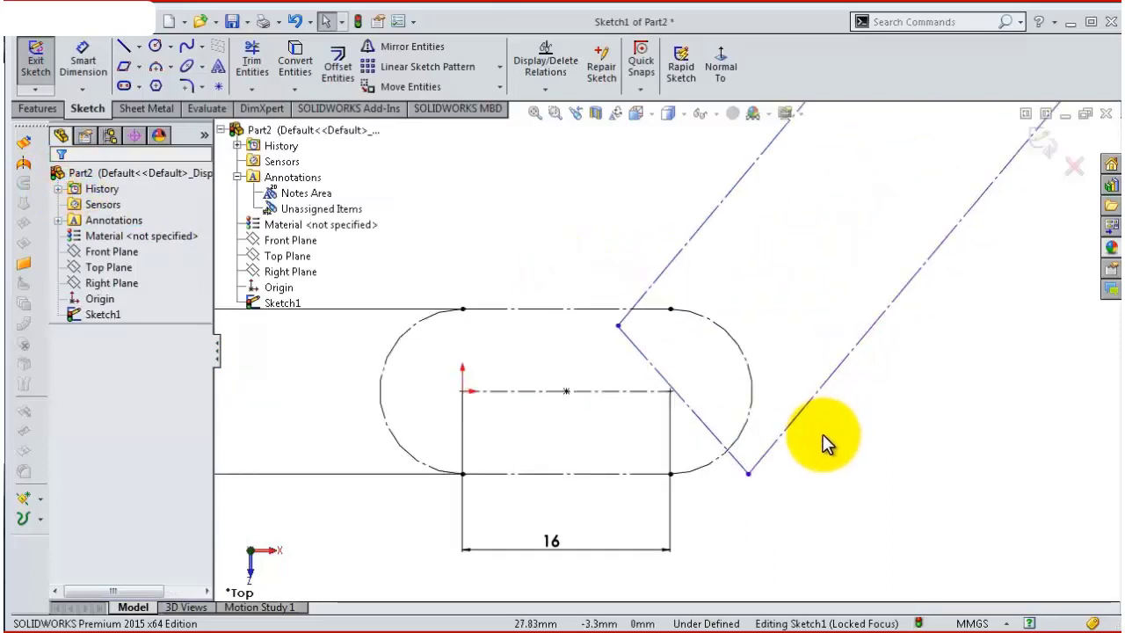
pyautogui.scroll(-1, 833, 409)
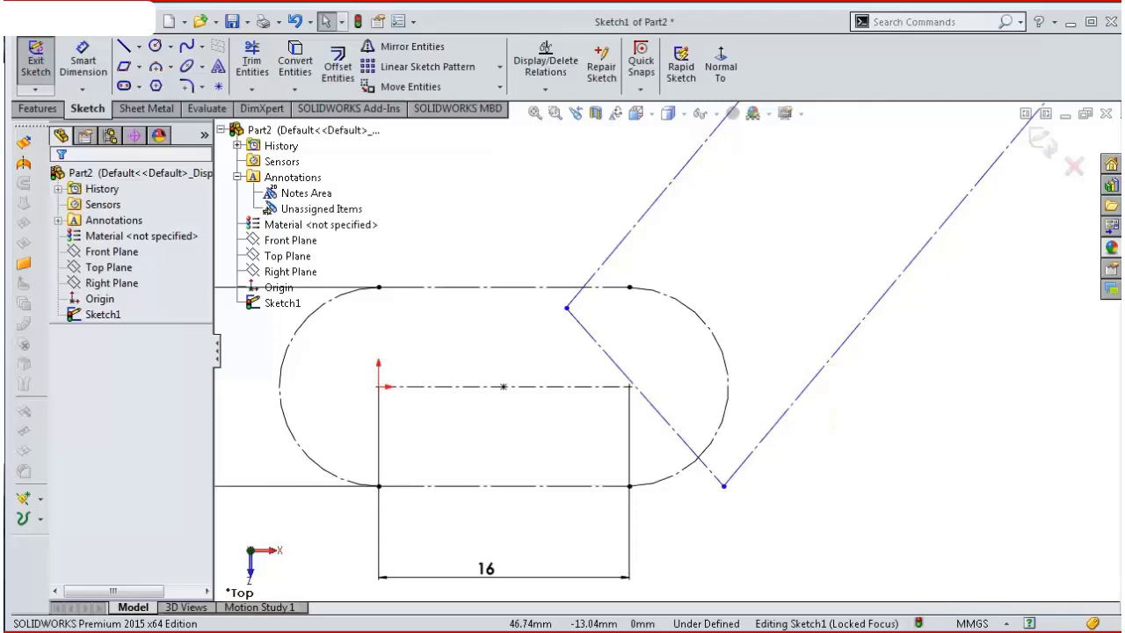
pyautogui.click(812, 383)
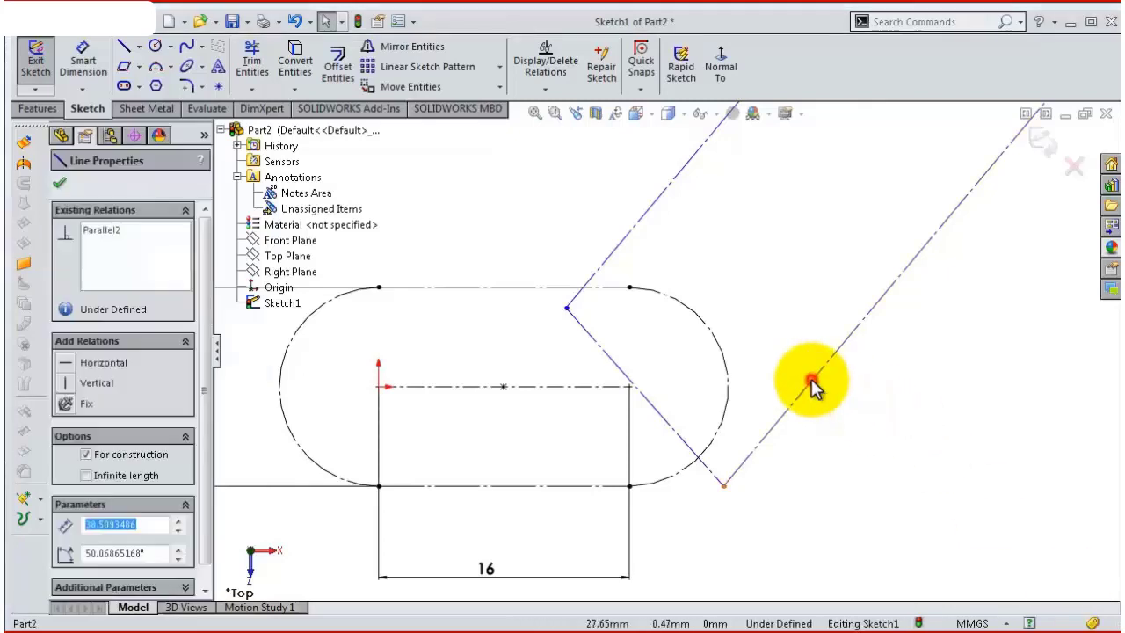
pyautogui.keyDown('ctrl'); pyautogui.click(719, 429); pyautogui.keyUp('ctrl')
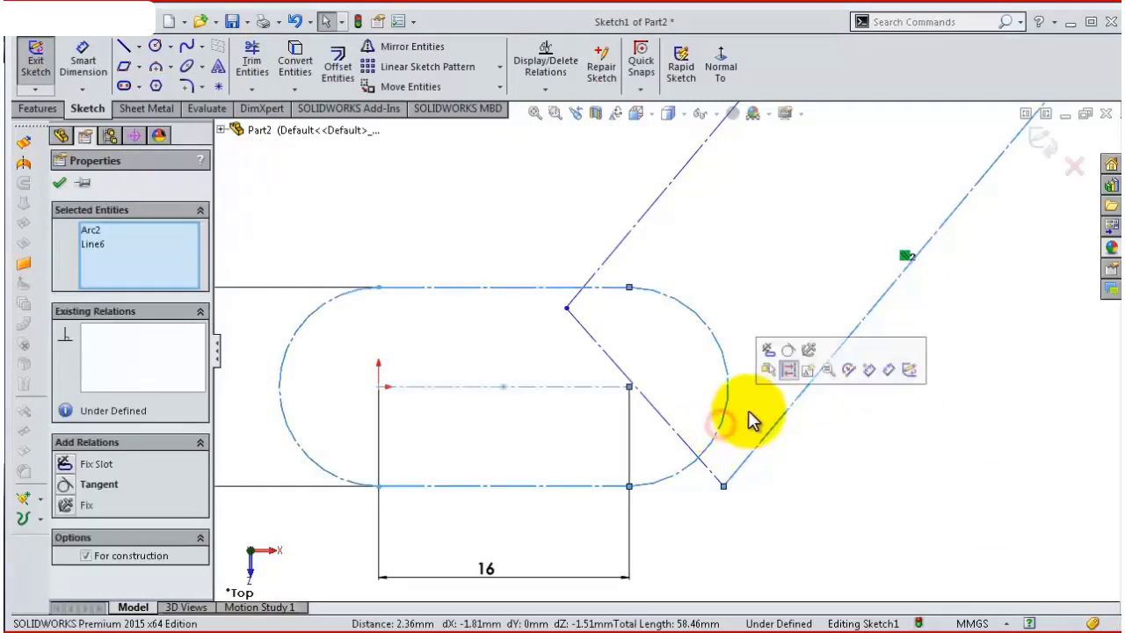
pyautogui.click(779, 367)
pyautogui.click(851, 405)
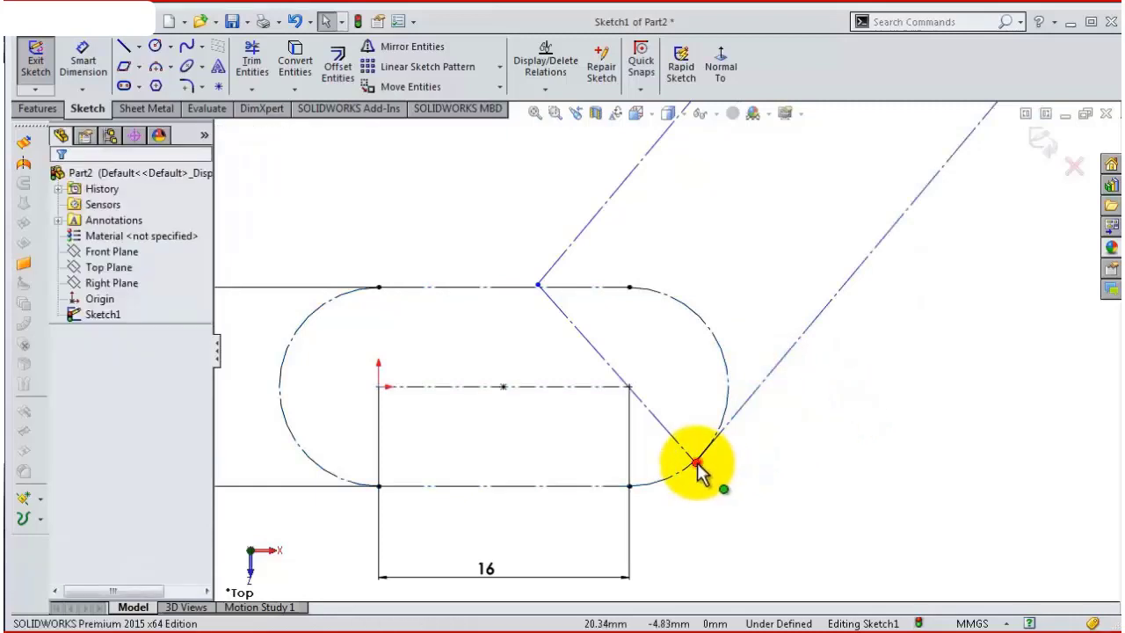
# Make the parallelogram's lower corner coincident with the slot's bottom line.
pyautogui.click(699, 466)
pyautogui.keyDown('ctrl'); pyautogui.click(603, 485); pyautogui.keyUp('ctrl')
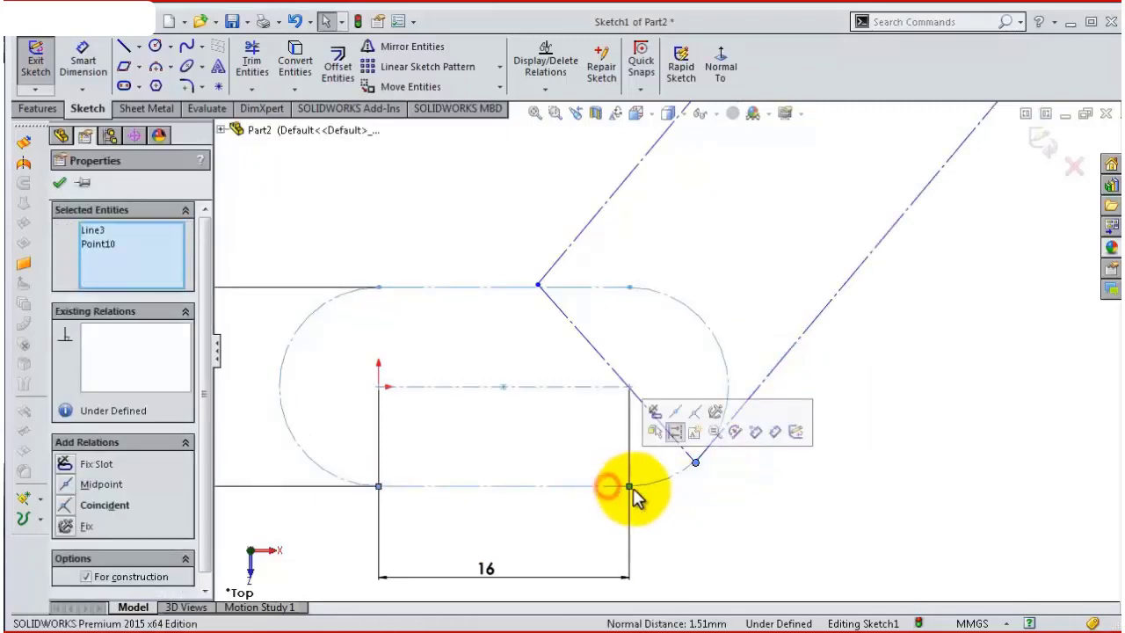
pyautogui.click(695, 411)
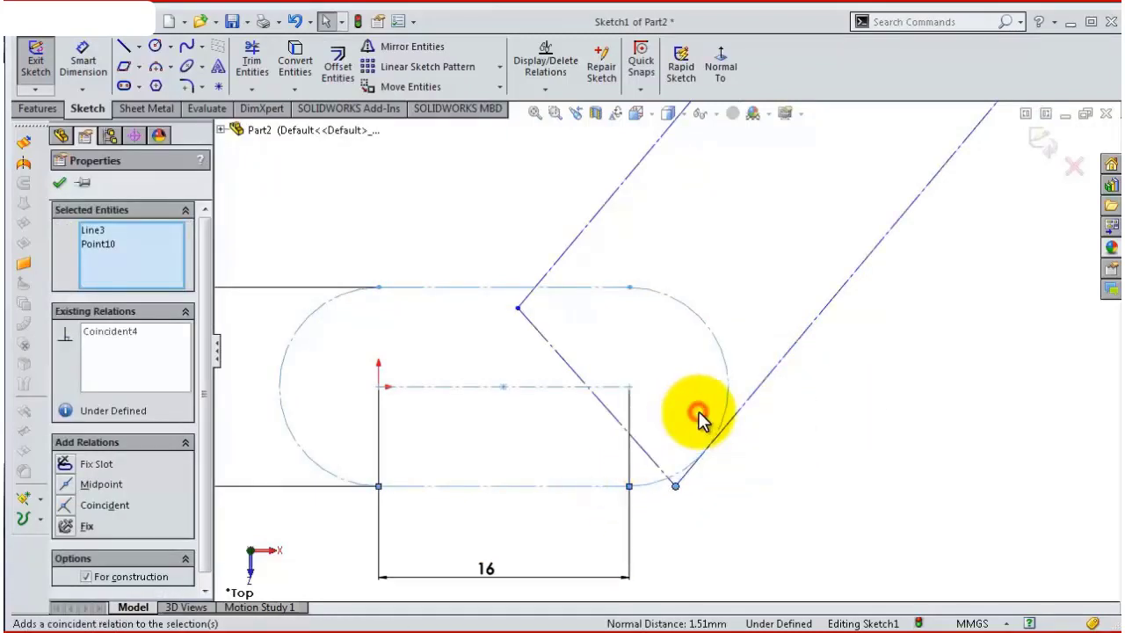
pyautogui.click(784, 472)
pyautogui.scroll(-2, 634, 299)
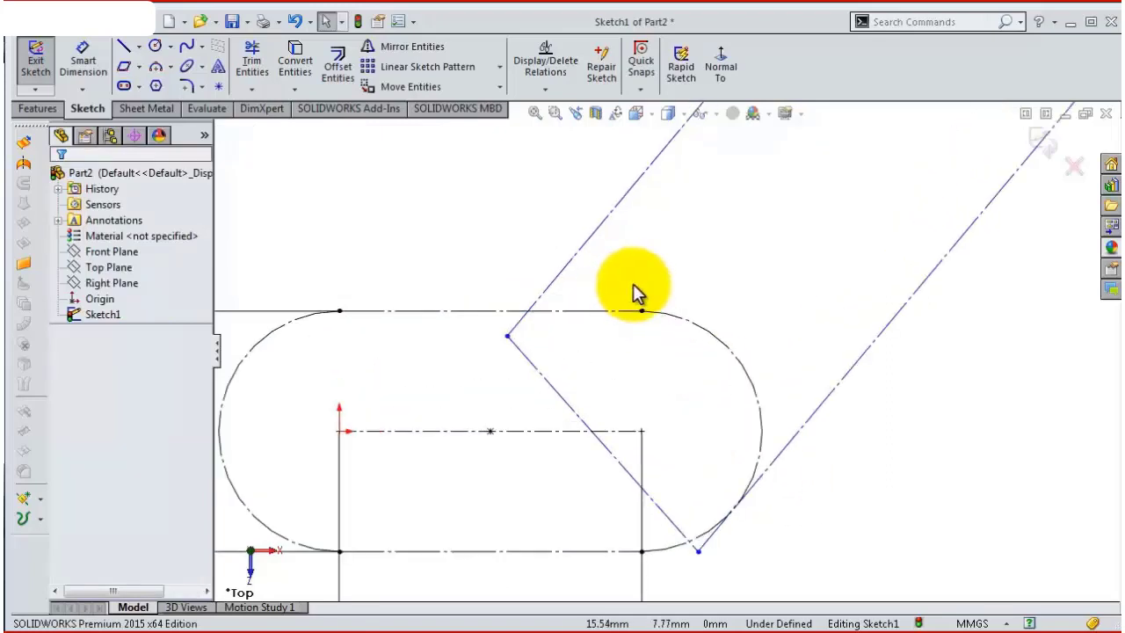
# Set a 120° angle between the angled construction line and the slot's top edge.
pyautogui.press('s')
pyautogui.click(678, 301)
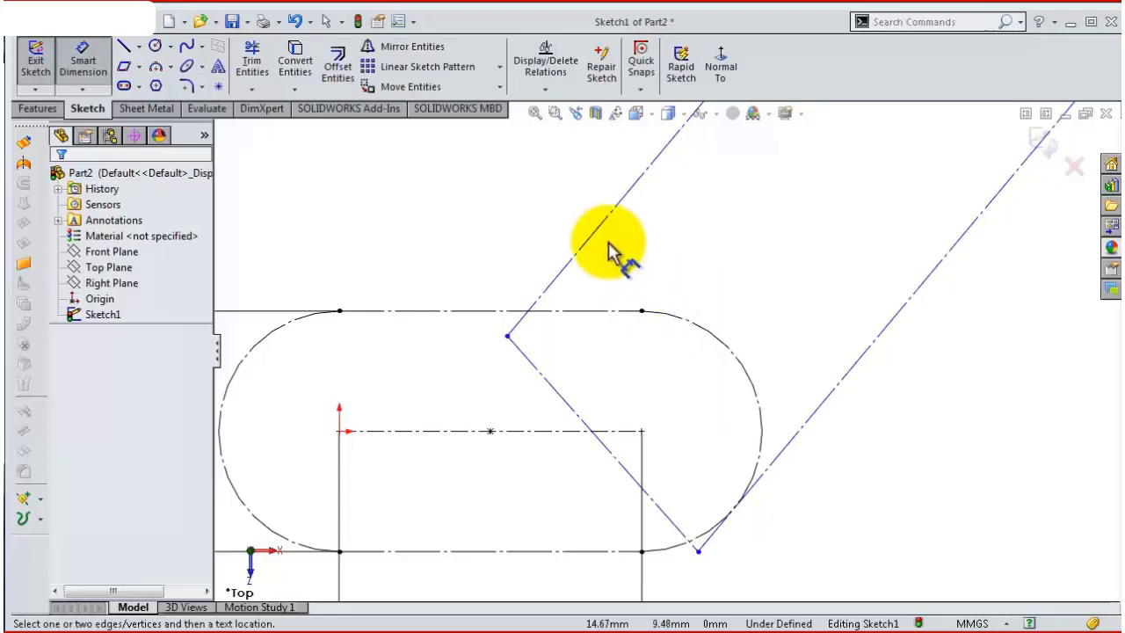
pyautogui.click(595, 237)
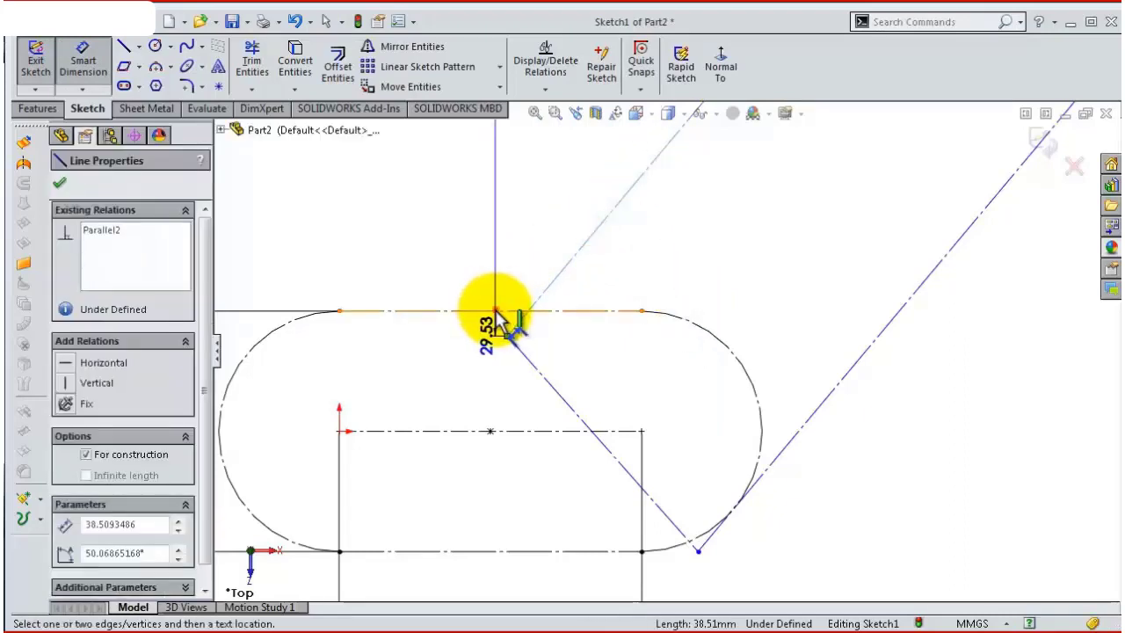
pyautogui.click(490, 311)
pyautogui.click(496, 280)
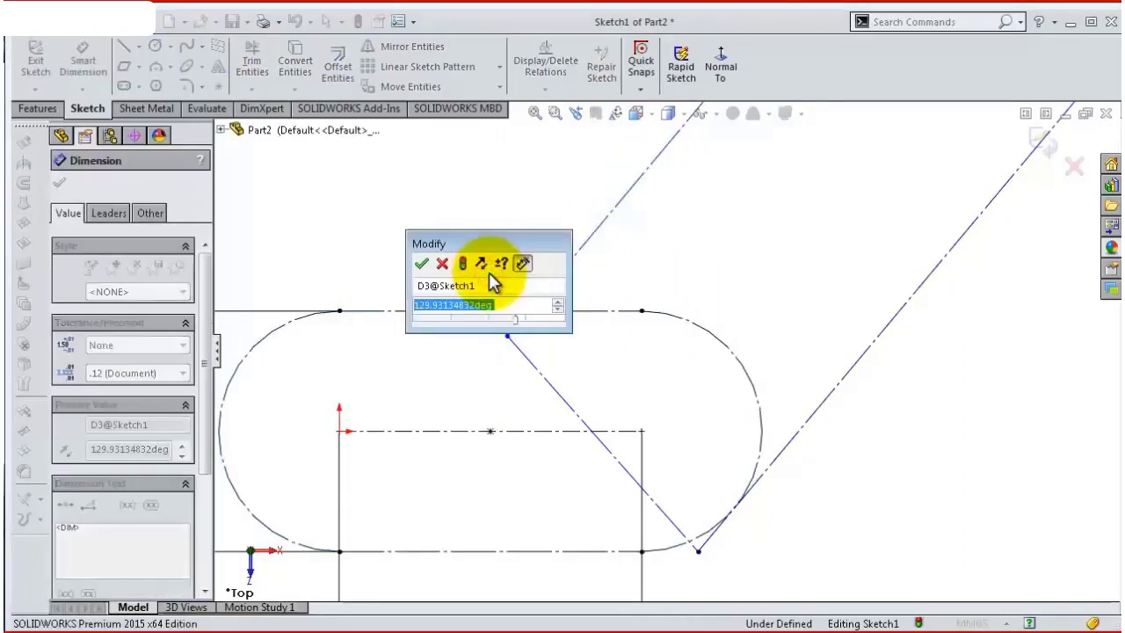
pyautogui.write('120')
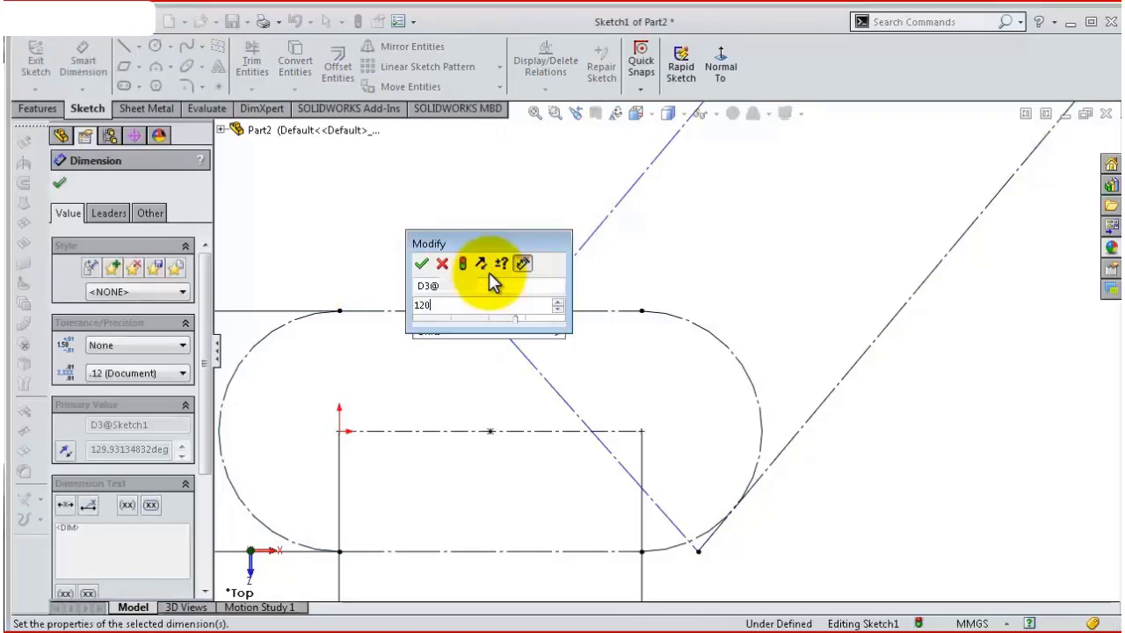
pyautogui.press('Return')
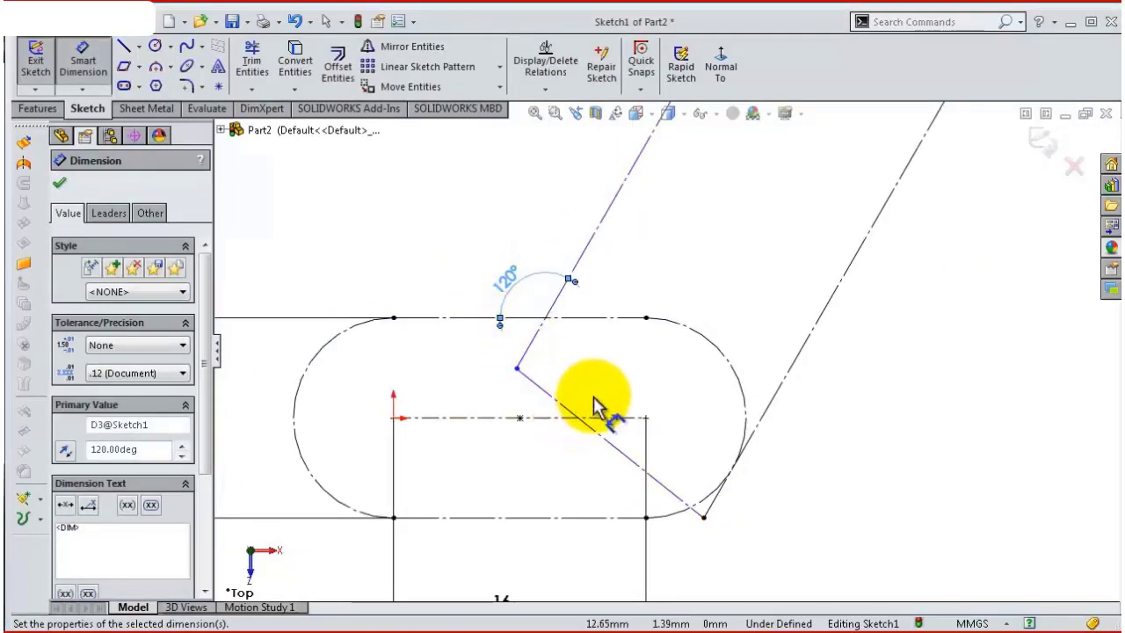
# Dimension the distance between the parallelogram's long sides as 12.70 mm.
pyautogui.click(613, 222)
pyautogui.click(815, 326)
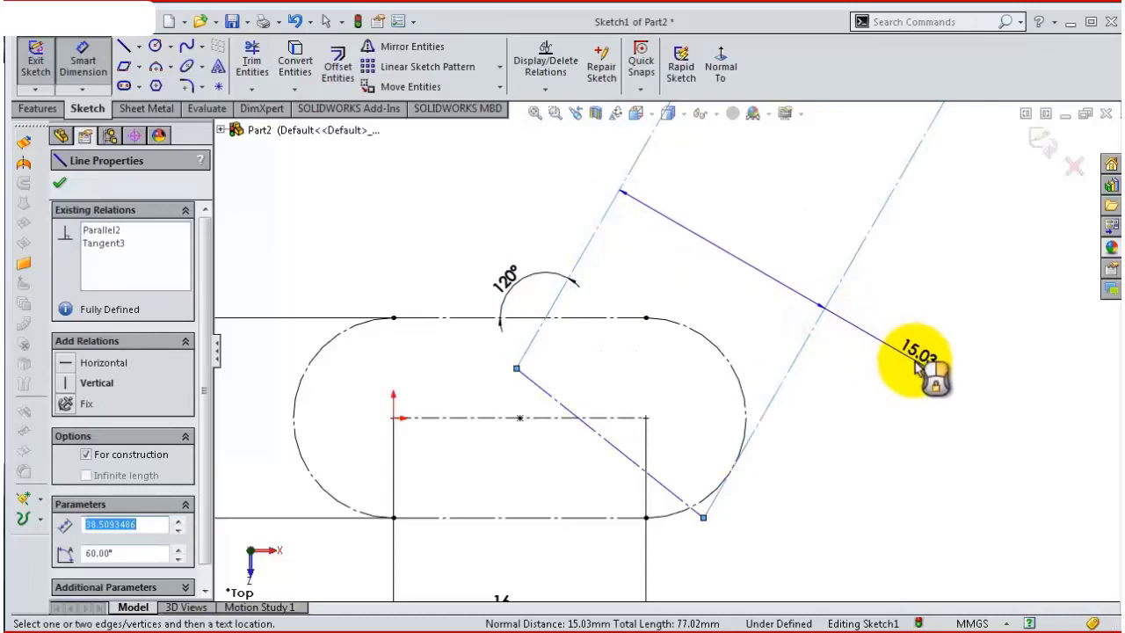
pyautogui.click(915, 365)
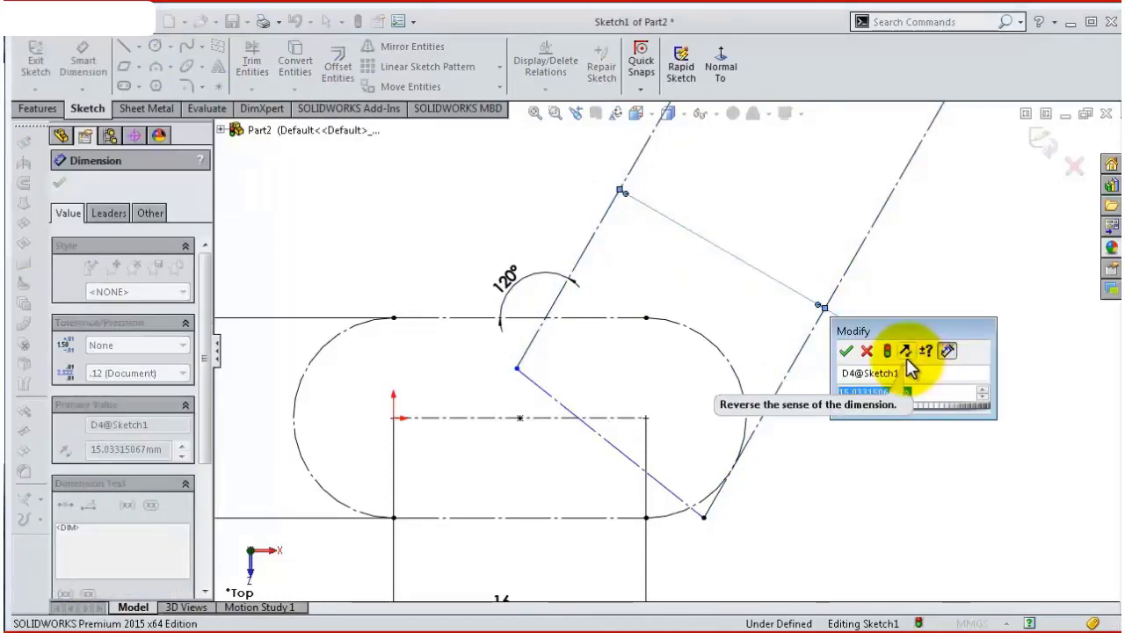
pyautogui.write('12,7')
pyautogui.press('Return')
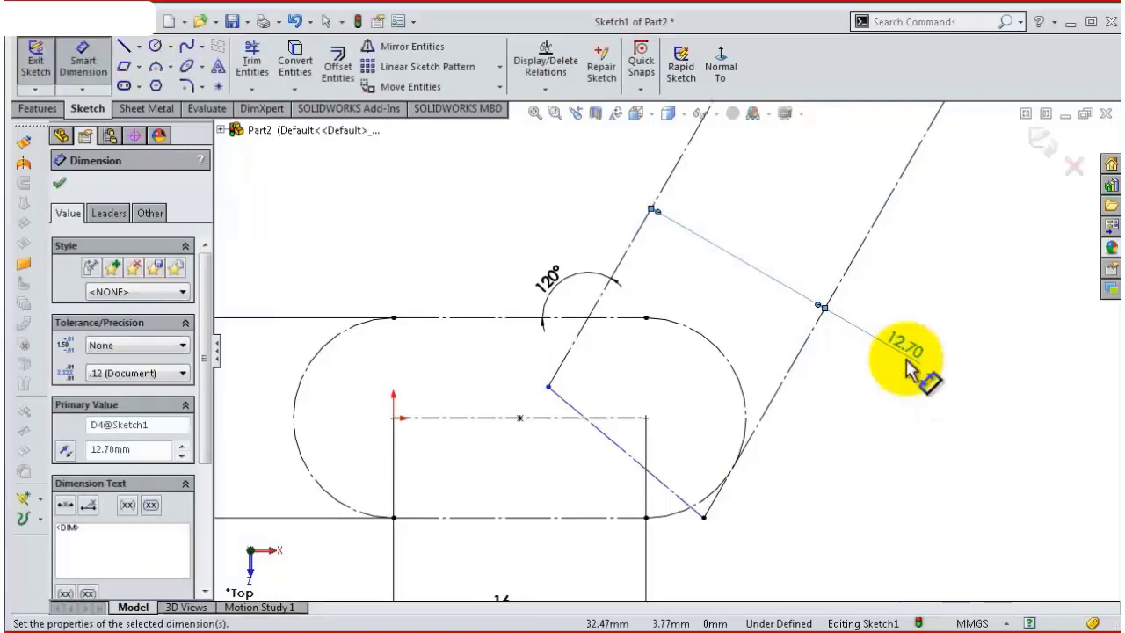
pyautogui.click(896, 466)
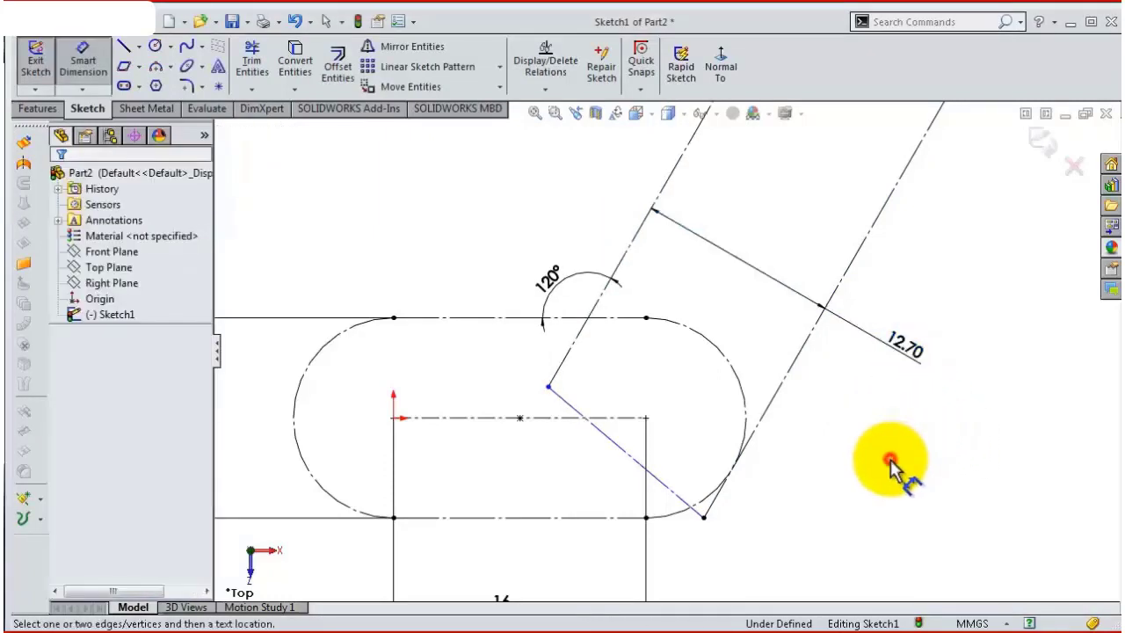
# Dimension the parallelogram's long side as 26 mm.
pyautogui.press('z')
pyautogui.press('z')
pyautogui.press('z')
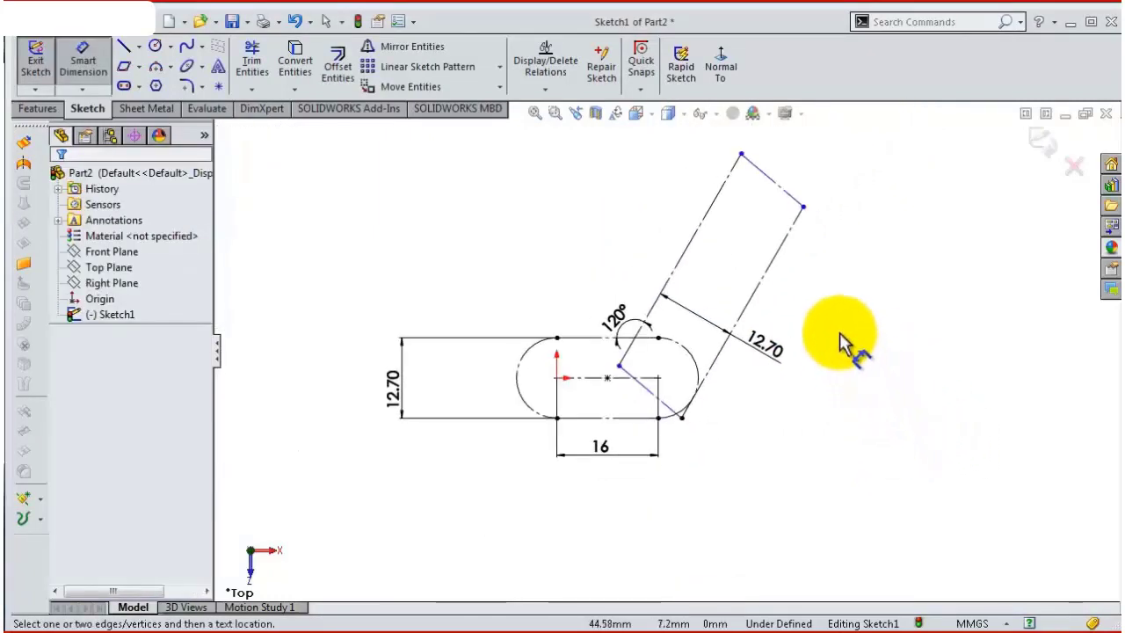
pyautogui.scroll(-2, 809, 297)
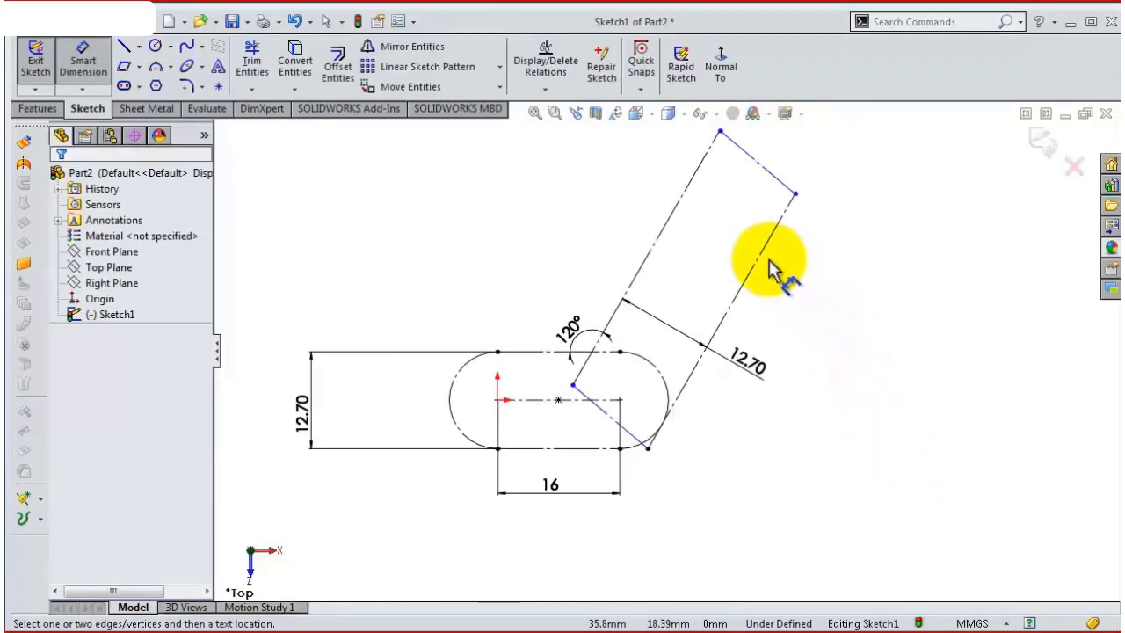
pyautogui.click(765, 263)
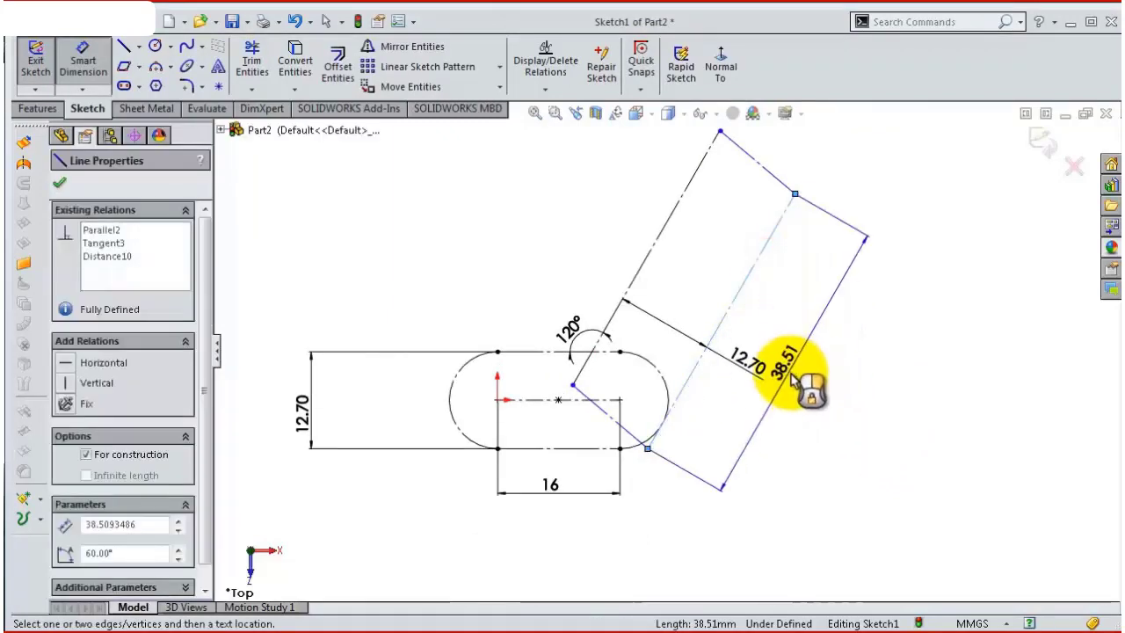
pyautogui.click(791, 392)
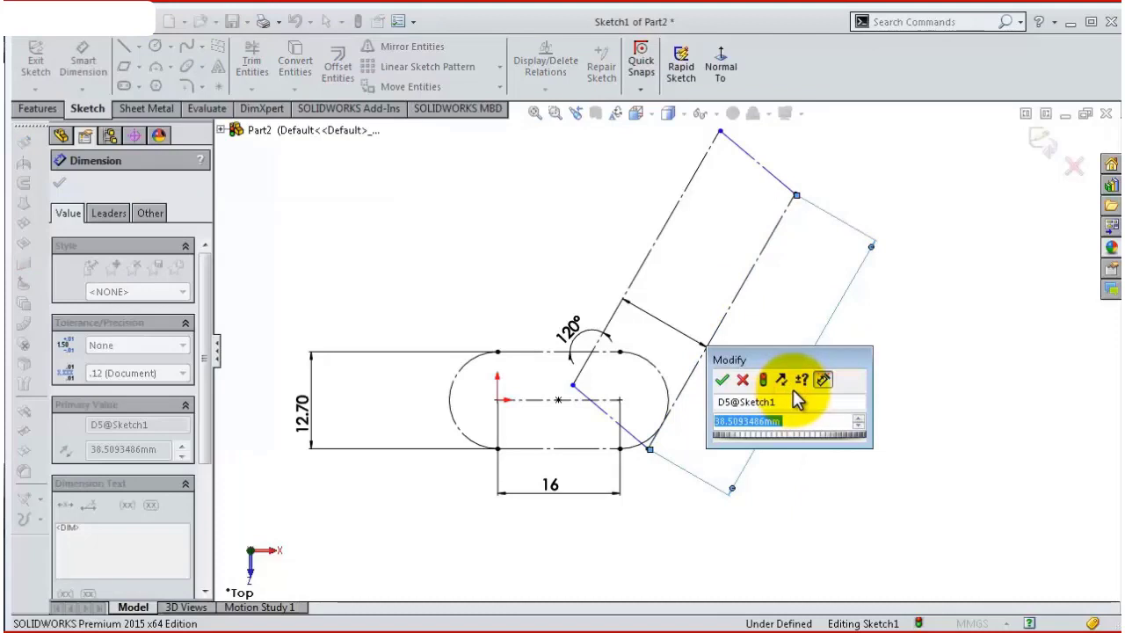
pyautogui.write('26')
pyautogui.press('Return')
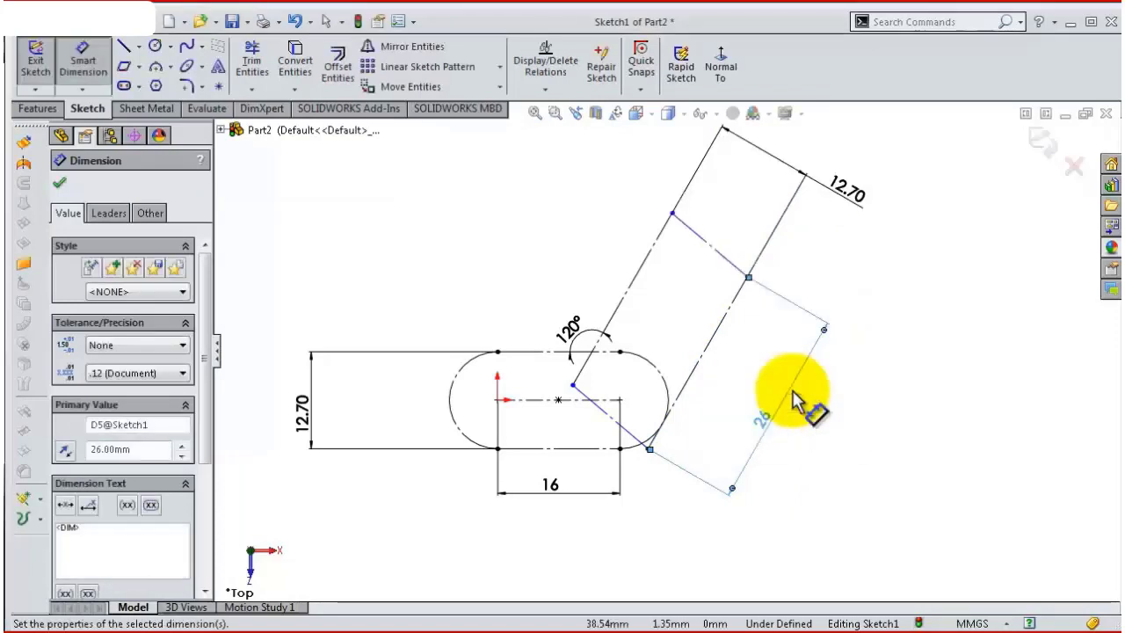
pyautogui.click(899, 381)
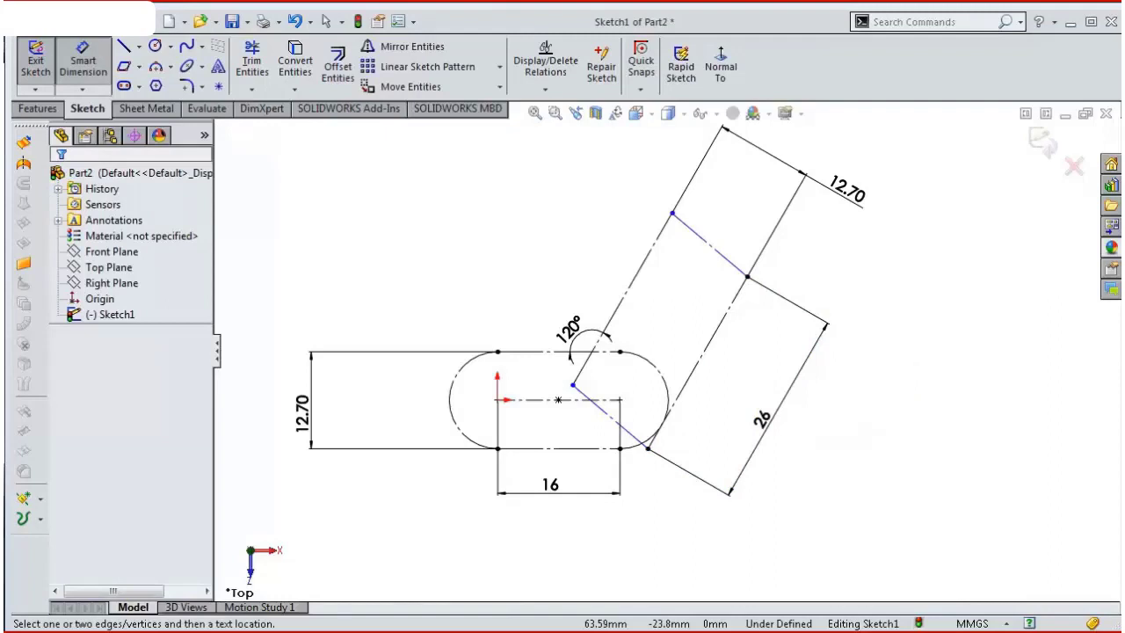
pyautogui.press('Escape')
# Add a 43° angle dimension at the short construction line, fully defining Sketch1.
pyautogui.press('s')
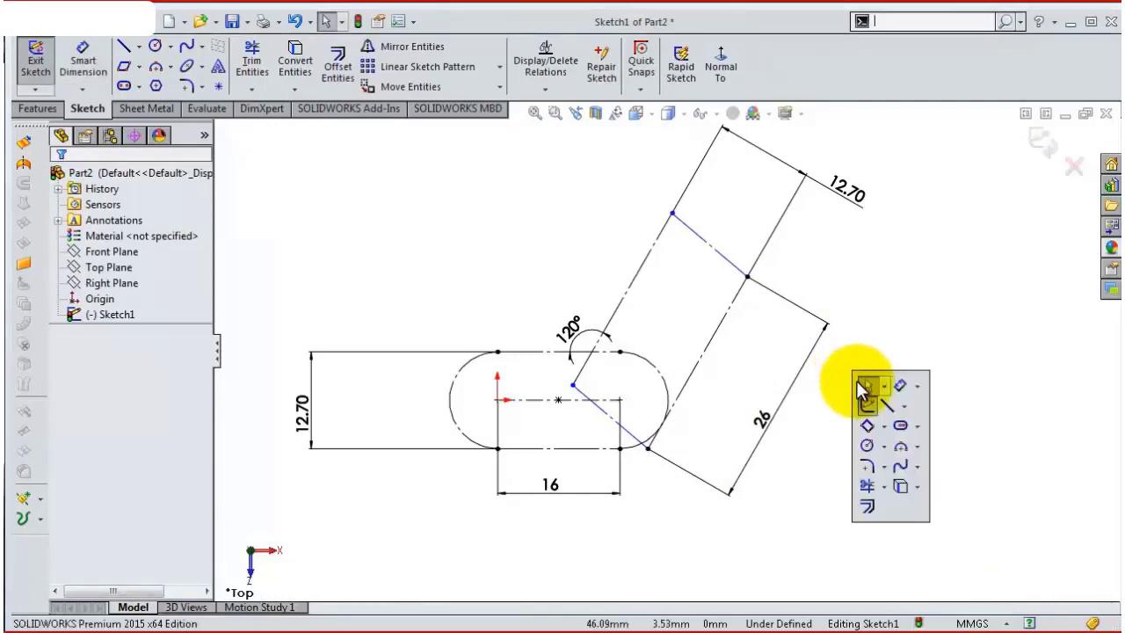
pyautogui.click(899, 385)
pyautogui.click(609, 414)
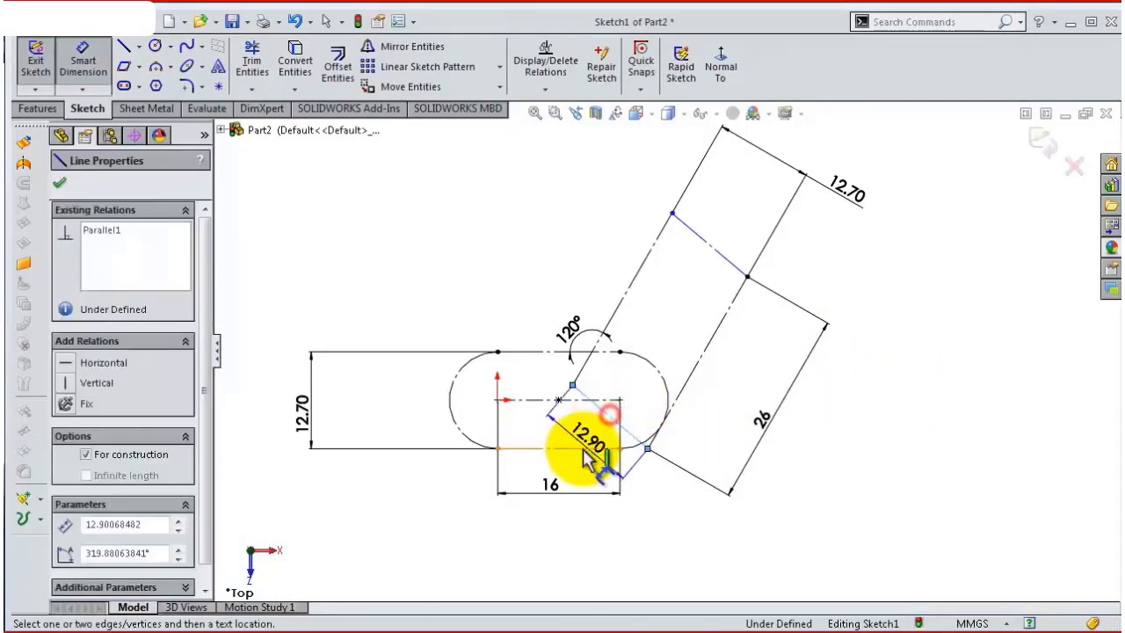
pyautogui.click(585, 449)
pyautogui.click(585, 447)
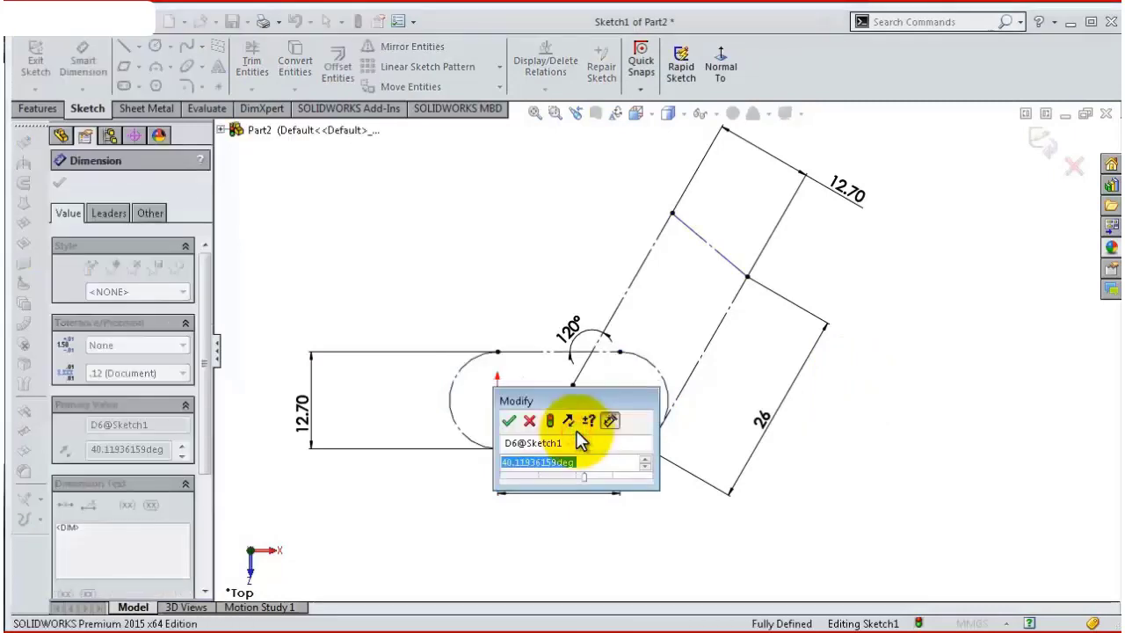
pyautogui.write('43')
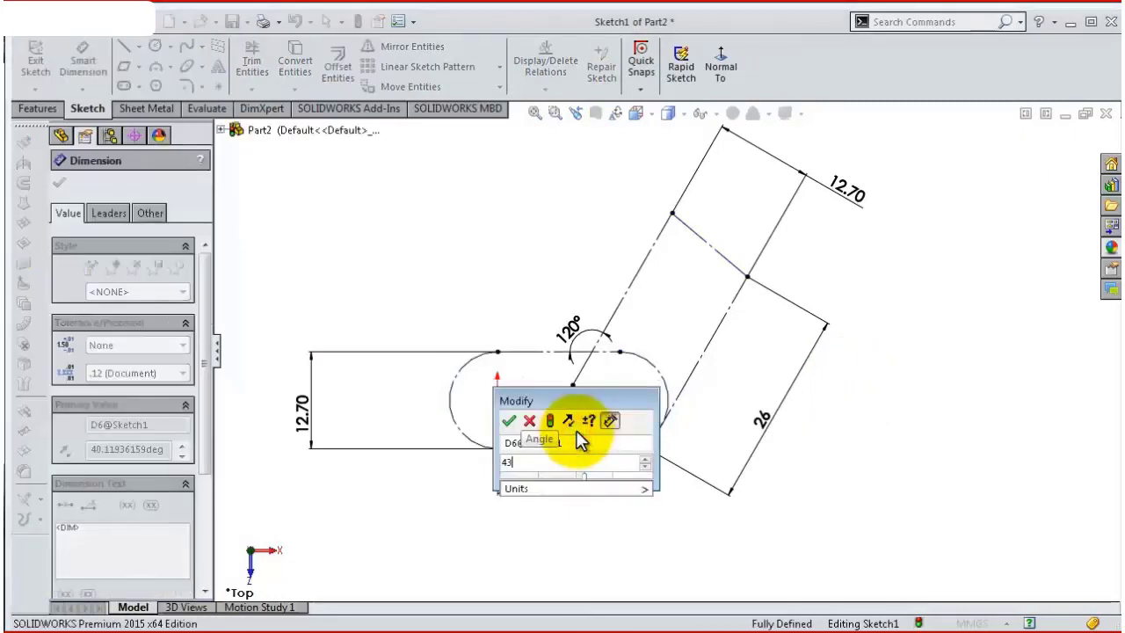
pyautogui.press('Return')
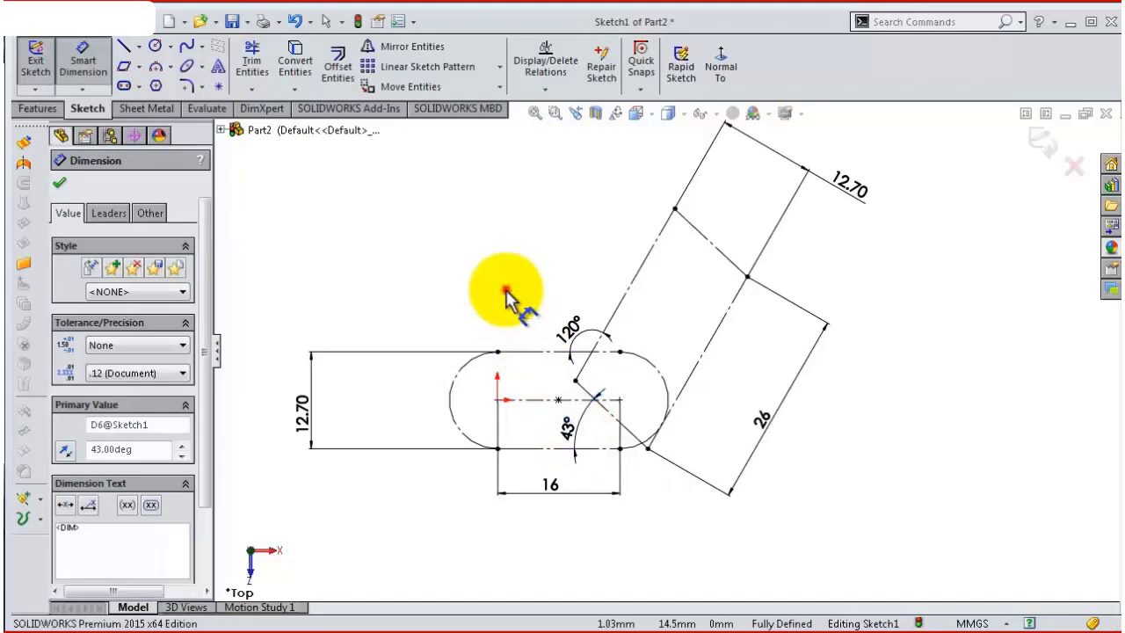
pyautogui.click(507, 299)
# Zoom out and select the Parallelogram type of the Rectangle tool.
pyautogui.scroll(1, 565, 314)
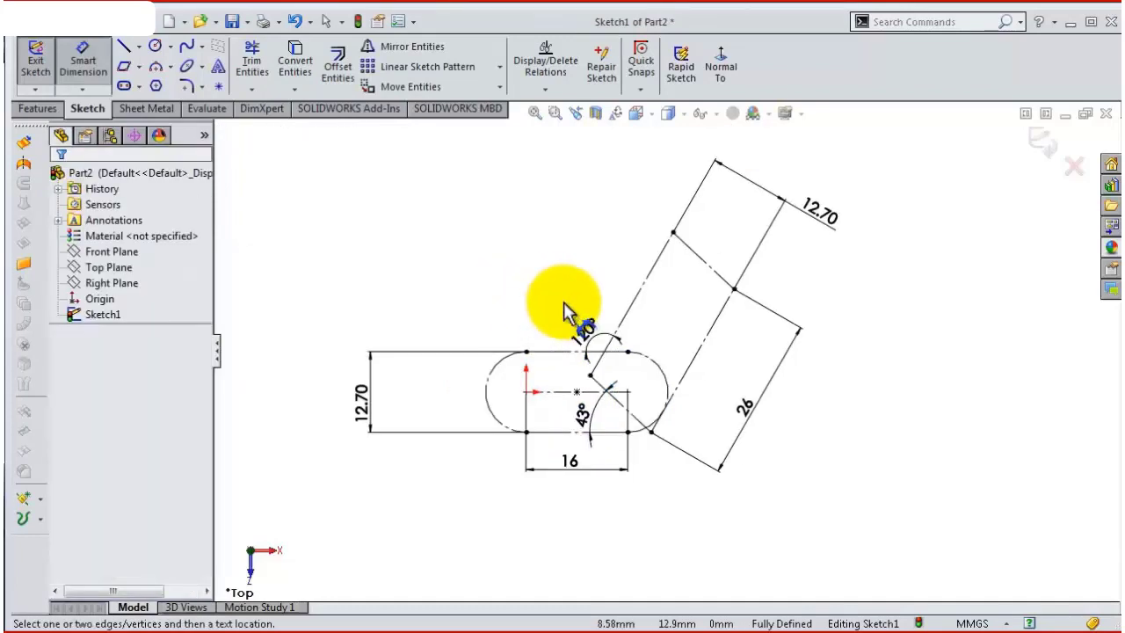
pyautogui.scroll(1, 565, 314)
pyautogui.scroll(1, 810, 328)
pyautogui.scroll(-1, 811, 327)
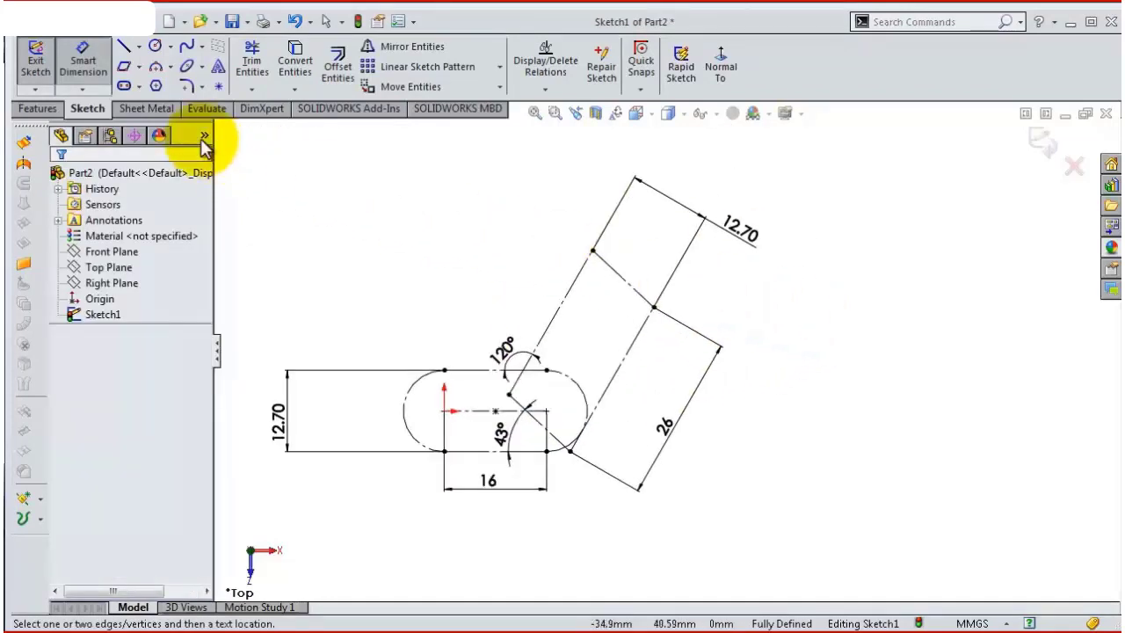
pyautogui.click(124, 69)
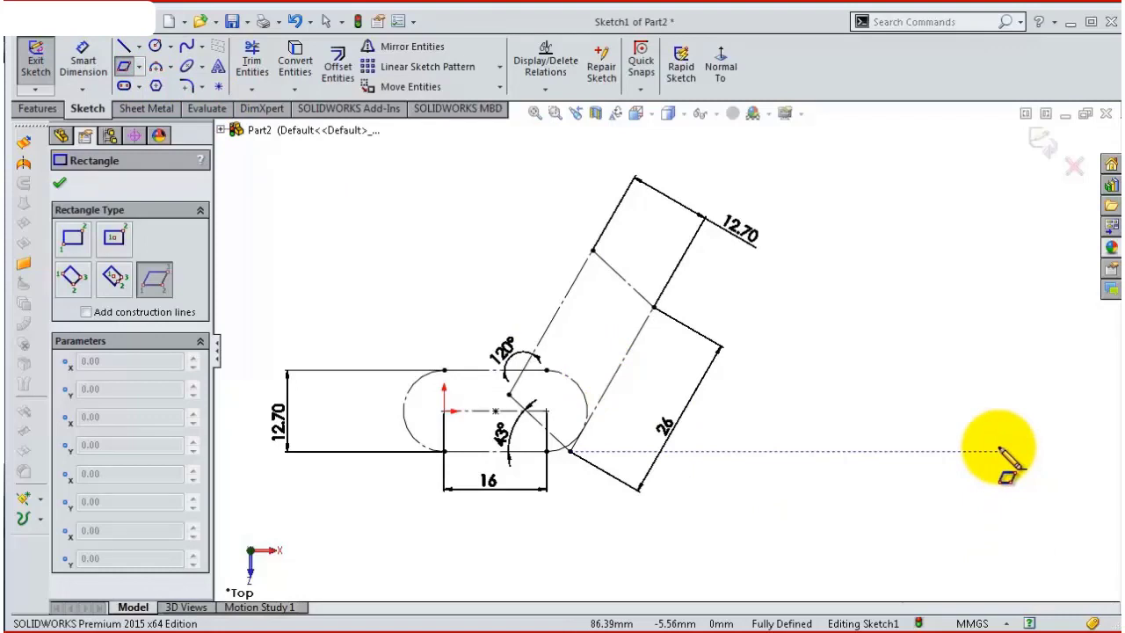
# Build a long construction parallelogram off the arm's end edge; move the 12.70 dimension aside.
pyautogui.click(593, 251)
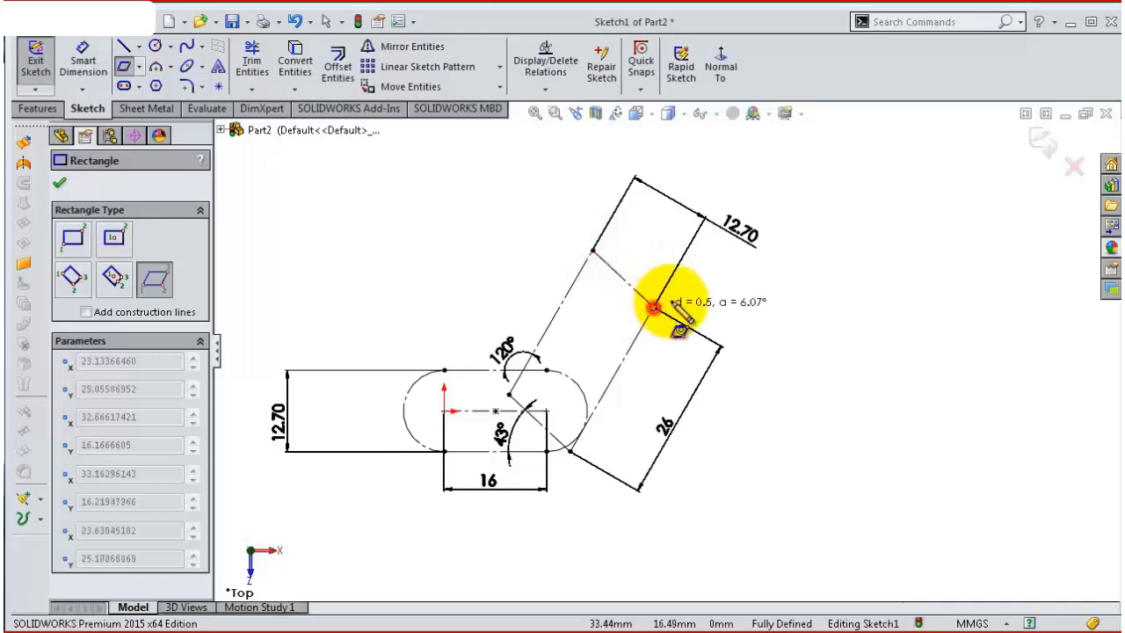
pyautogui.click(654, 306)
pyautogui.scroll(2, 822, 211)
pyautogui.scroll(-1, 805, 227)
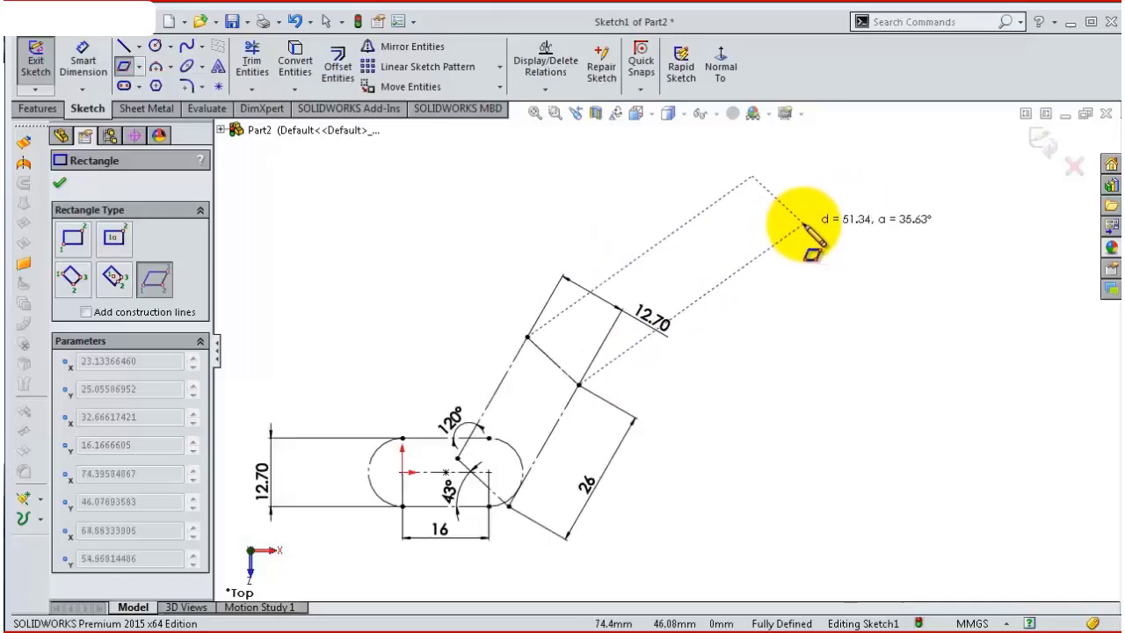
pyautogui.scroll(-1, 805, 230)
pyautogui.click(811, 203)
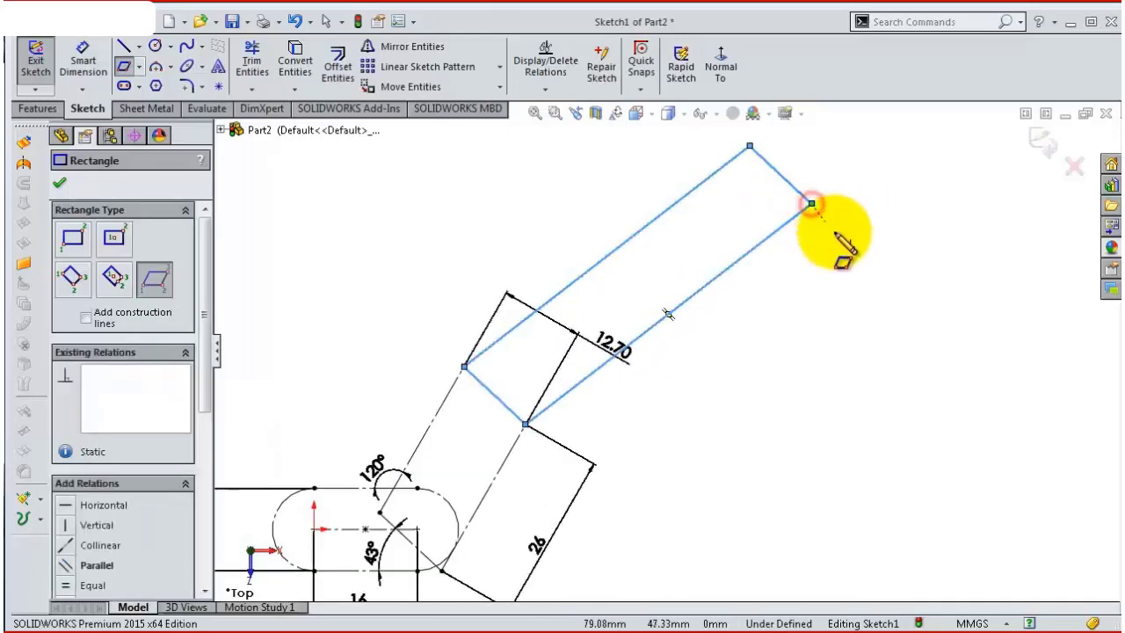
pyautogui.moveTo(208, 414); pyautogui.dragTo(214, 492)
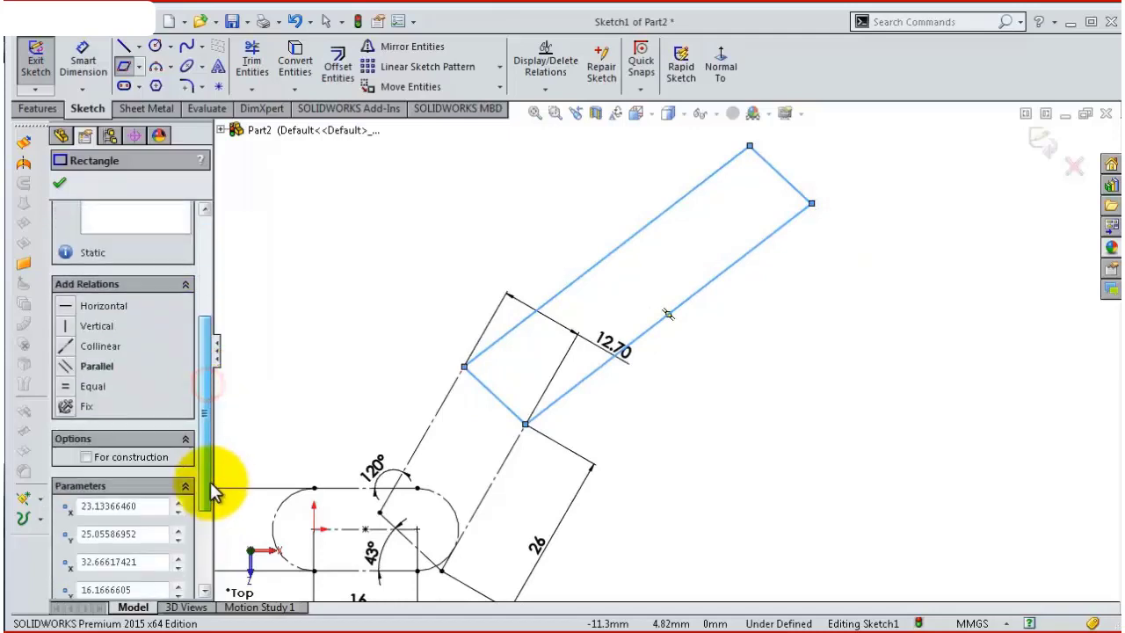
pyautogui.scroll(-3, 214, 497)
pyautogui.click(141, 373)
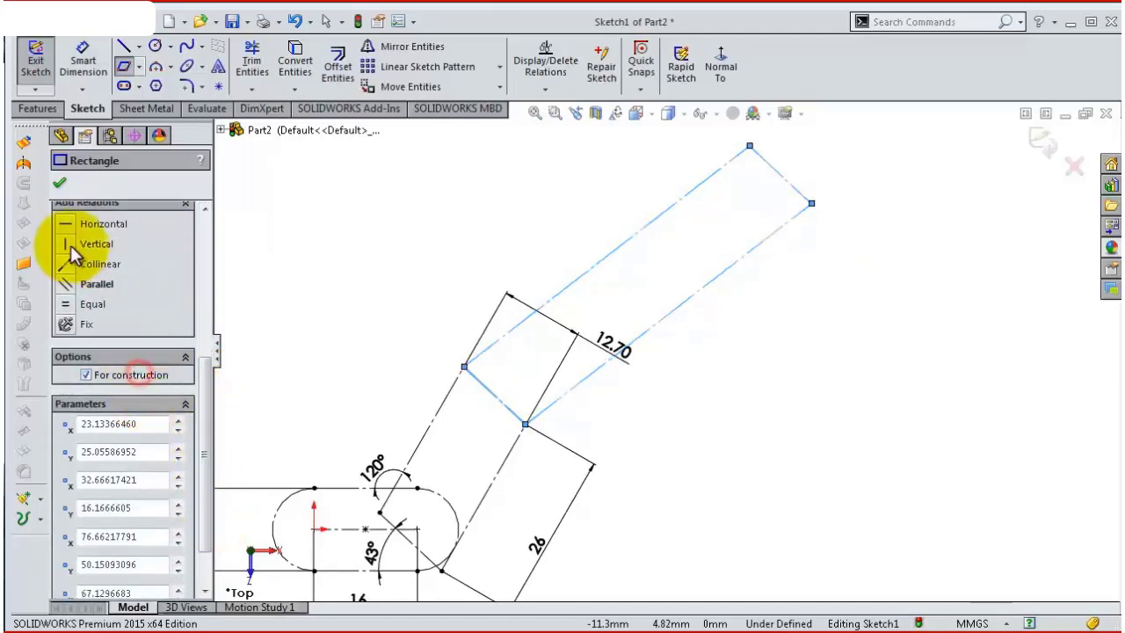
pyautogui.click(59, 183)
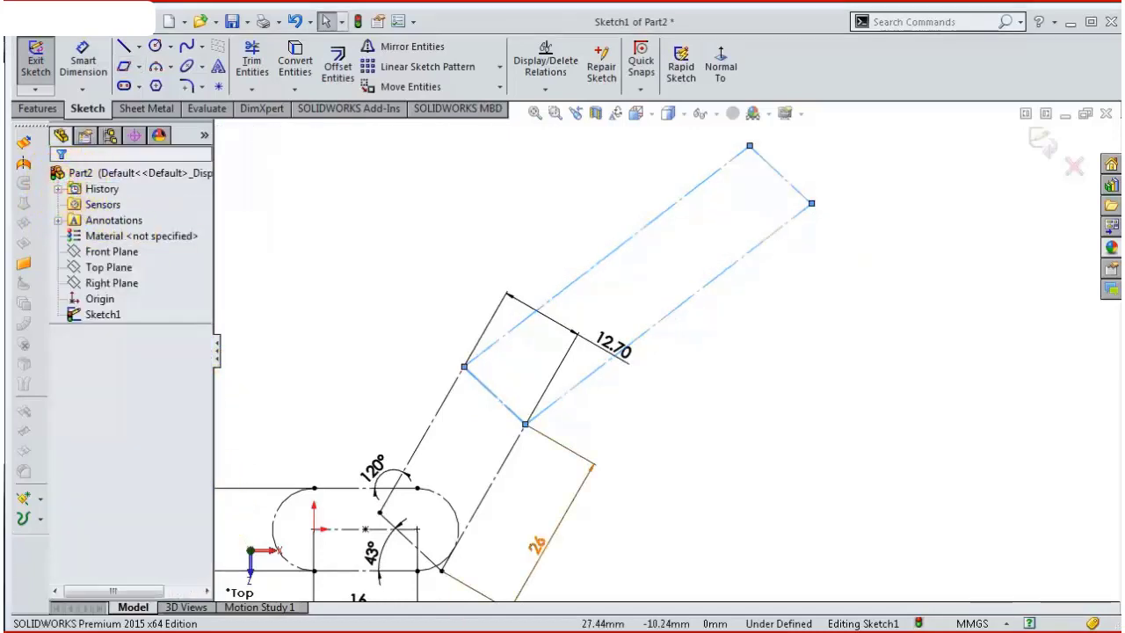
pyautogui.moveTo(597, 341)
pyautogui.mouseDown()
pyautogui.moveTo(666, 554)
pyautogui.moveTo(616, 547)
pyautogui.moveTo(626, 550)
pyautogui.mouseUp()
# Set a 155° angle between the new extension and the first arm outline.
pyautogui.click(677, 429)
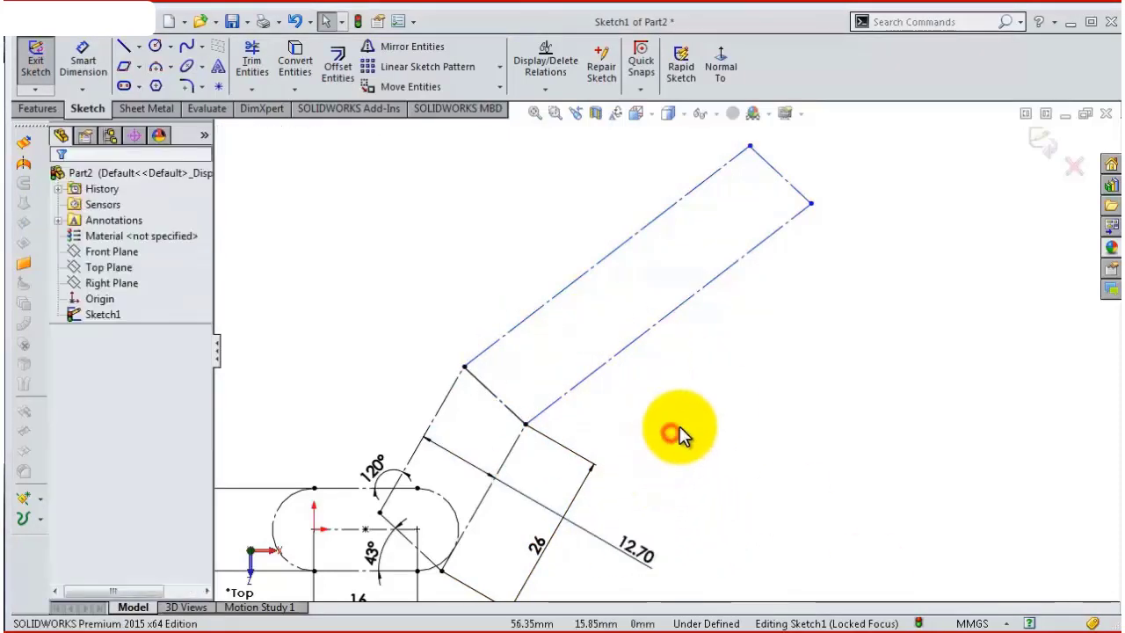
pyautogui.press('s')
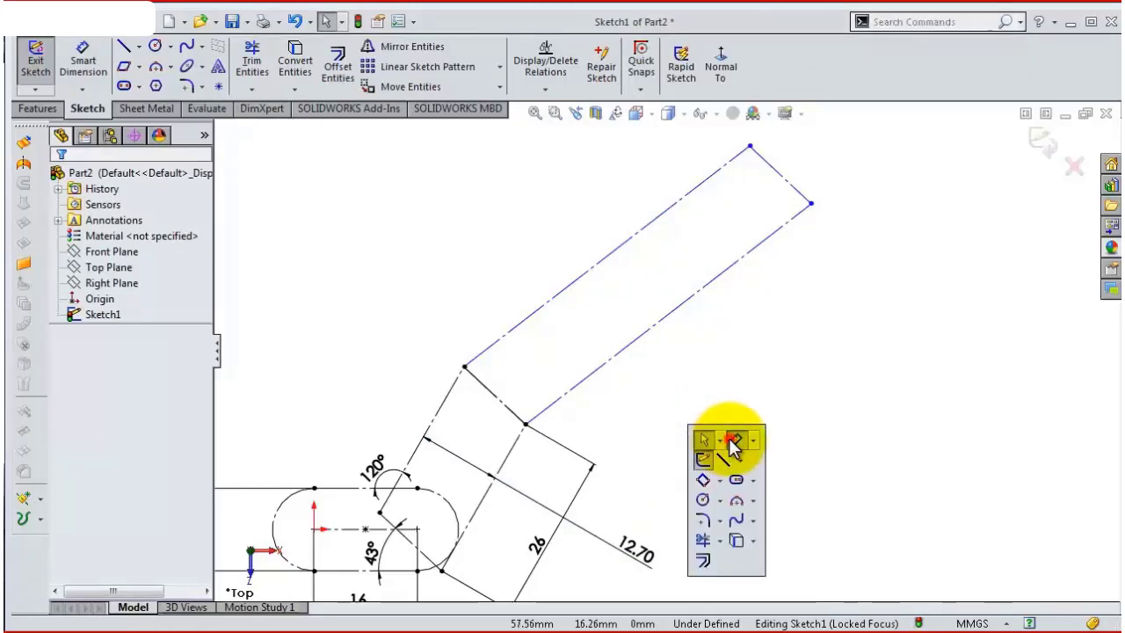
pyautogui.click(735, 446)
pyautogui.click(601, 377)
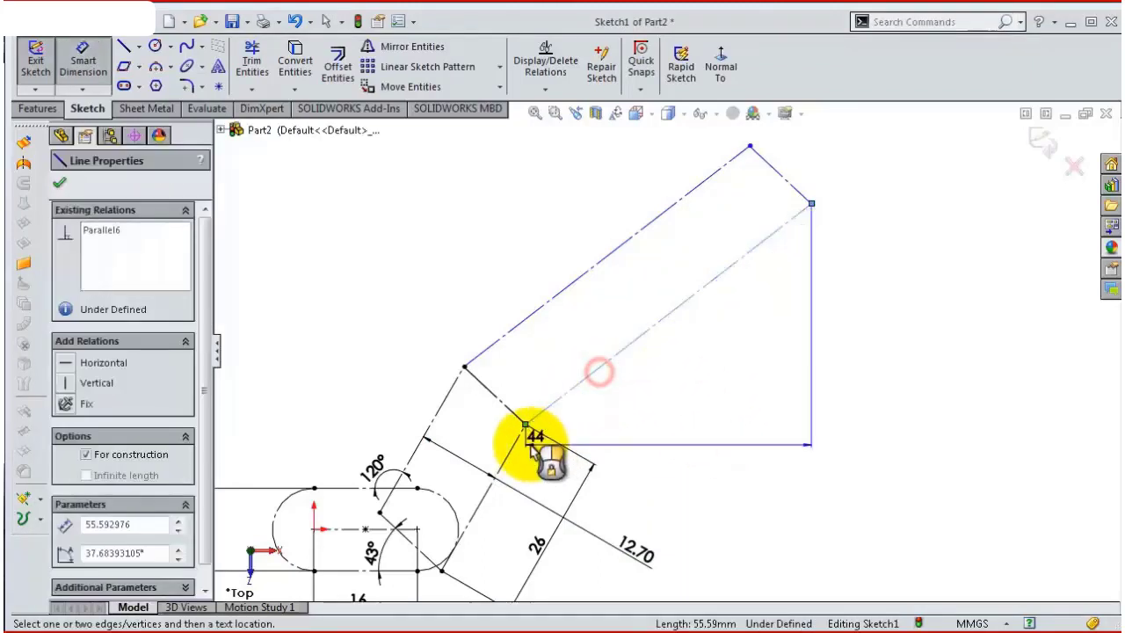
pyautogui.click(518, 444)
pyautogui.click(532, 459)
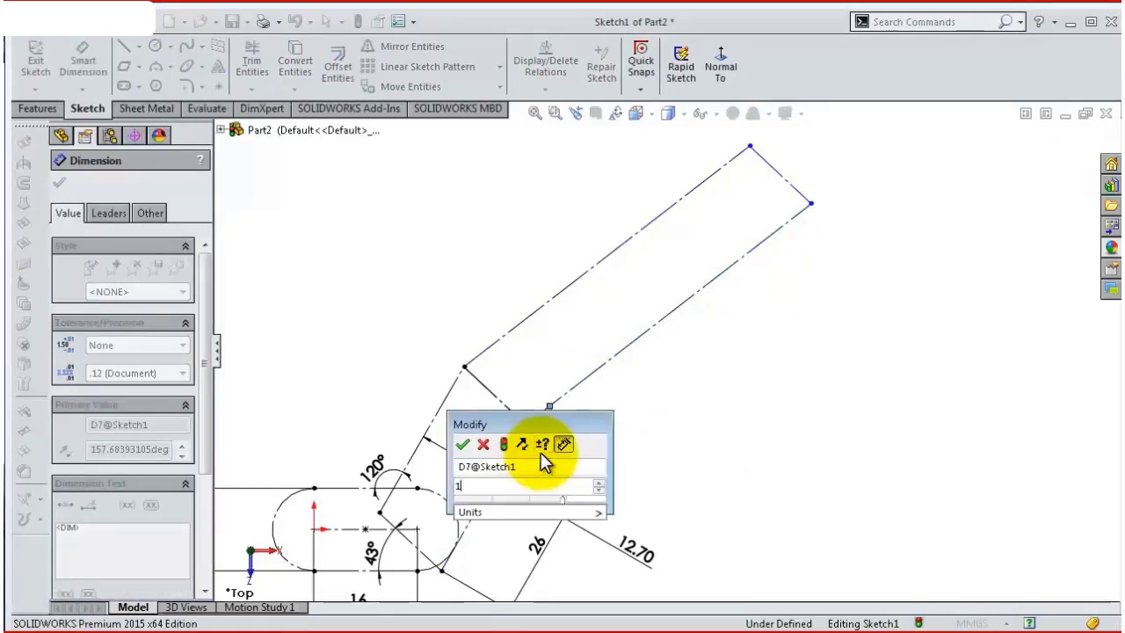
pyautogui.write('155')
pyautogui.press('Return')
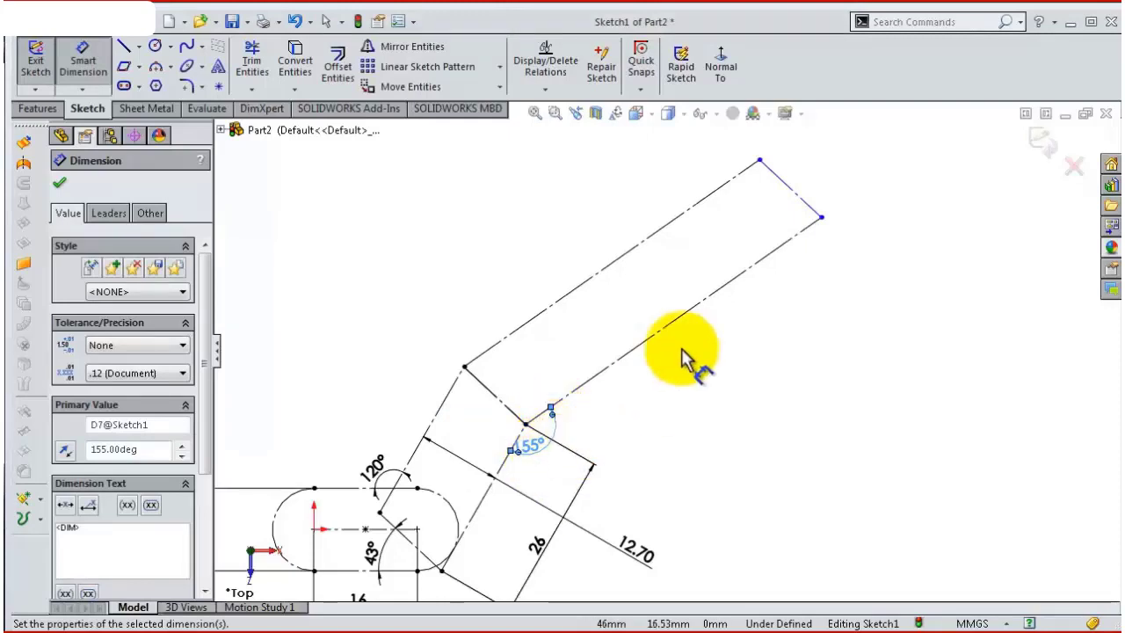
# Dimension the extension's long construction edge as 60 mm.
pyautogui.click(711, 310)
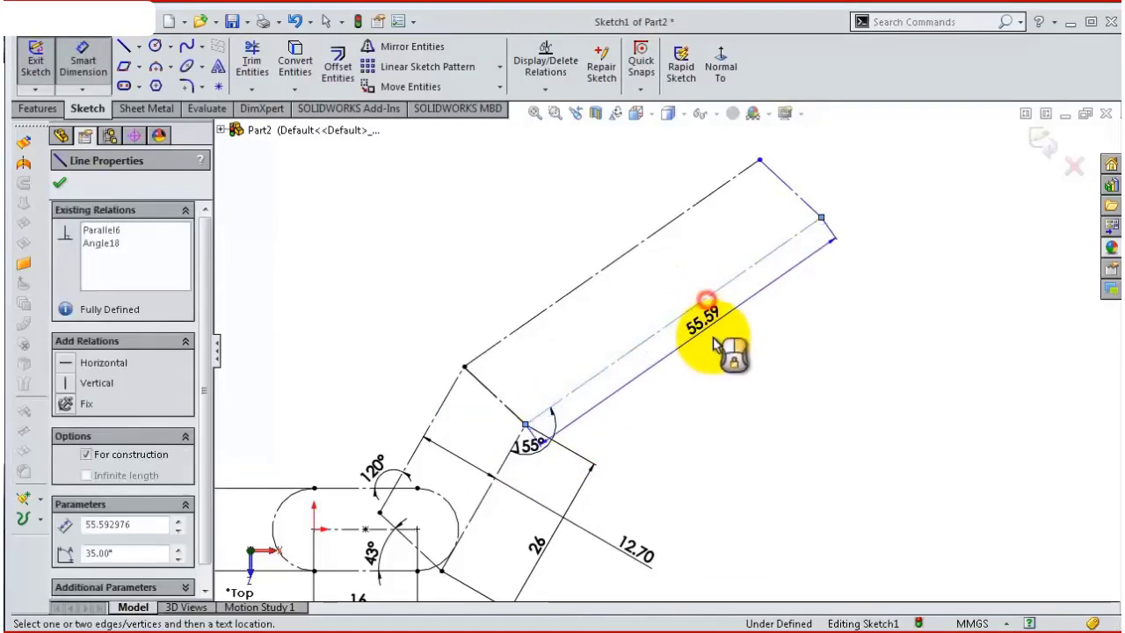
pyautogui.click(743, 393)
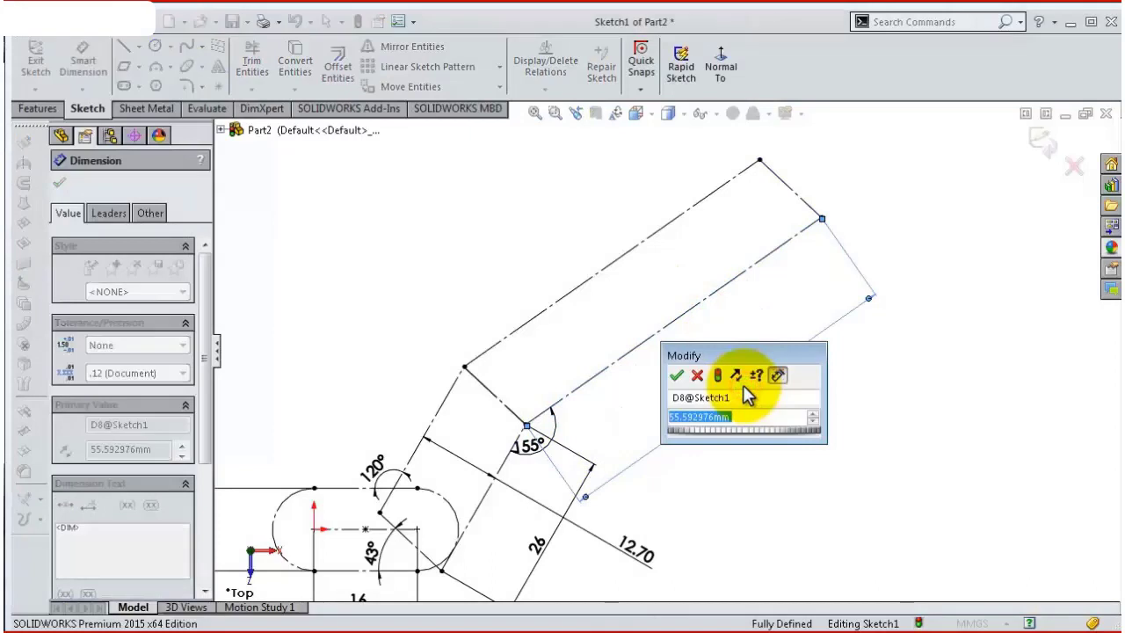
pyautogui.write('60')
pyautogui.press('Return')
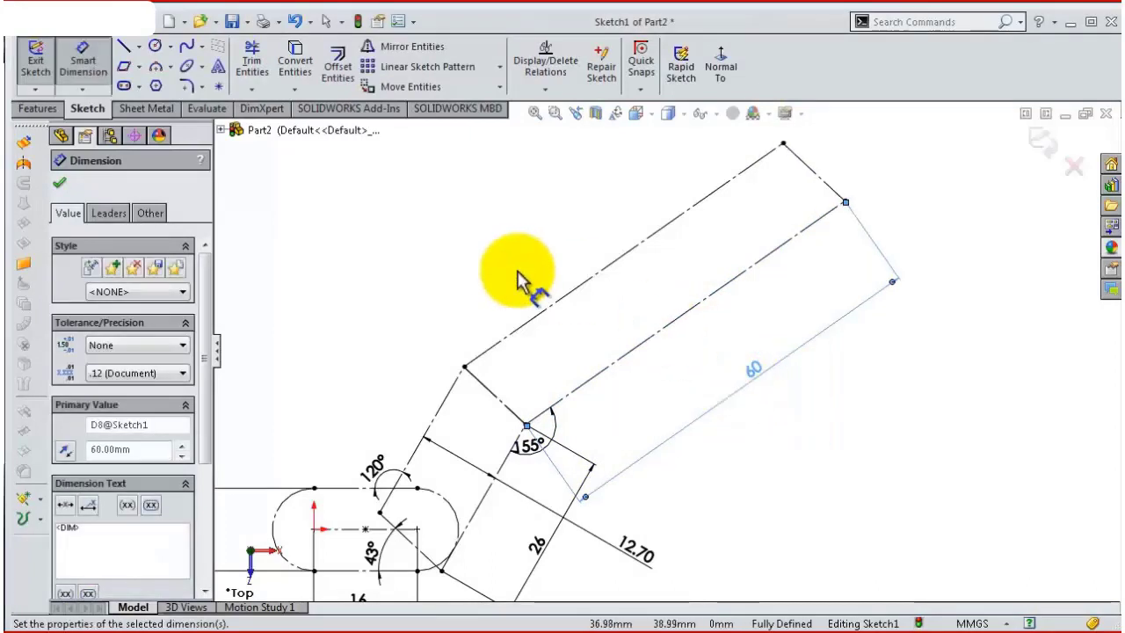
pyautogui.click(477, 251)
pyautogui.press('z')
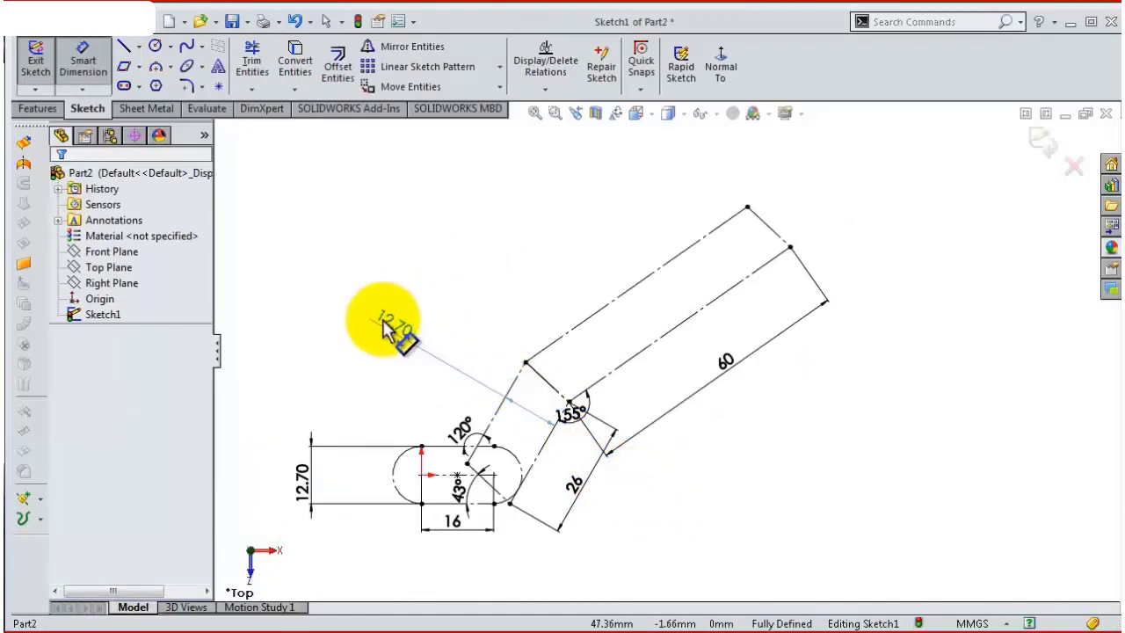
# Reposition the 12.70, 26, 60 and 43° dimensions clear of the geometry.
pyautogui.click(389, 324)
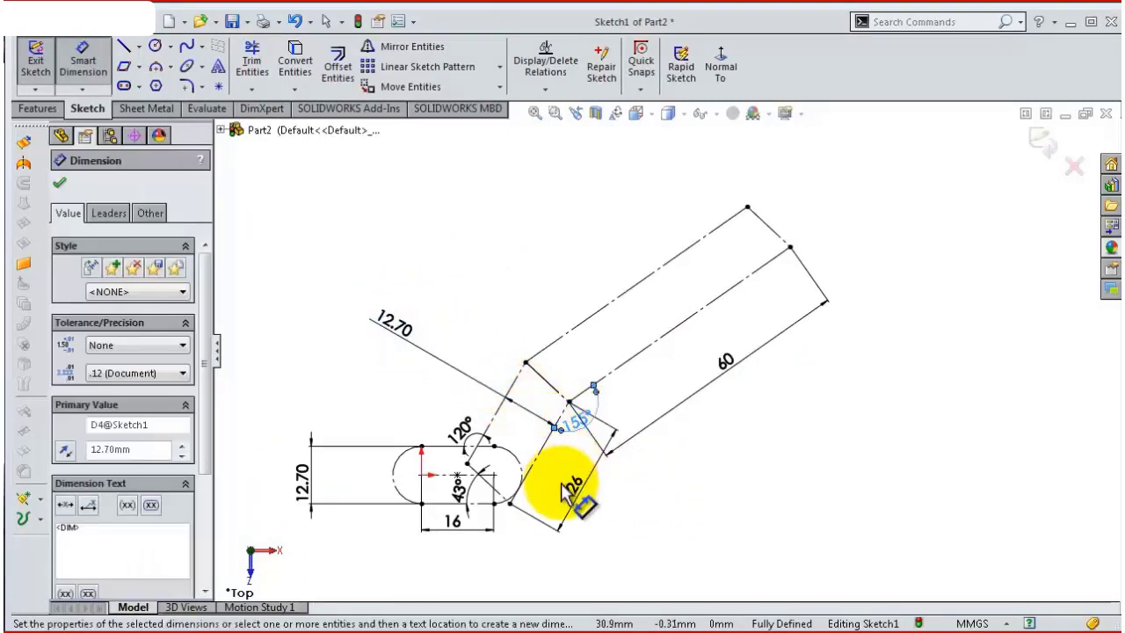
pyautogui.moveTo(574, 484); pyautogui.dragTo(594, 494)
pyautogui.moveTo(726, 363); pyautogui.dragTo(749, 401)
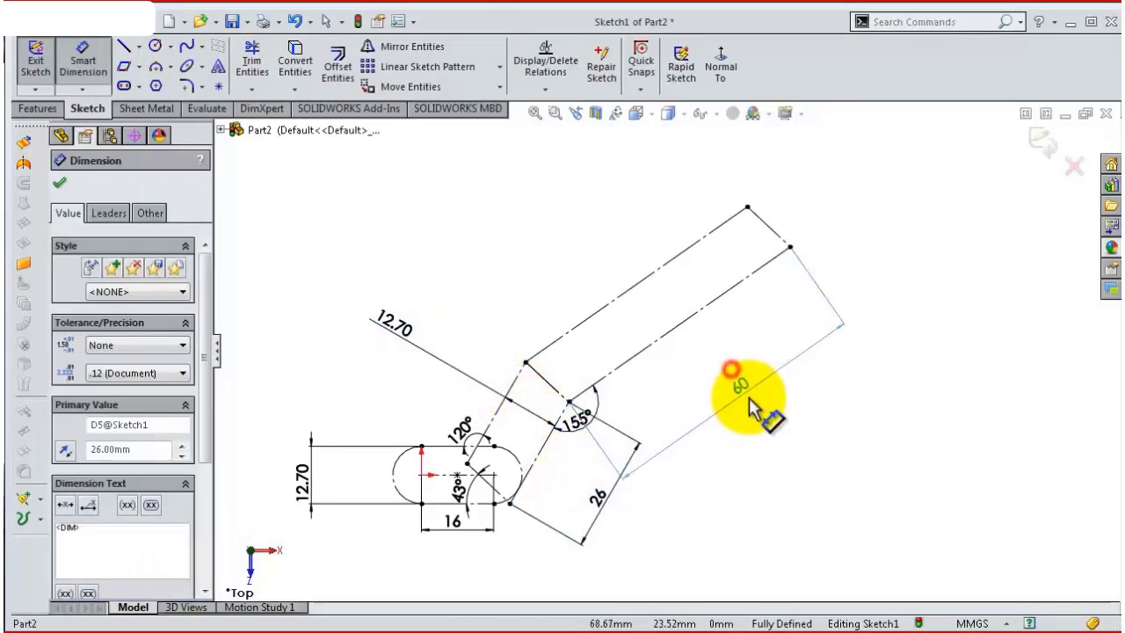
pyautogui.click(779, 477)
pyautogui.scroll(-3, 520, 453)
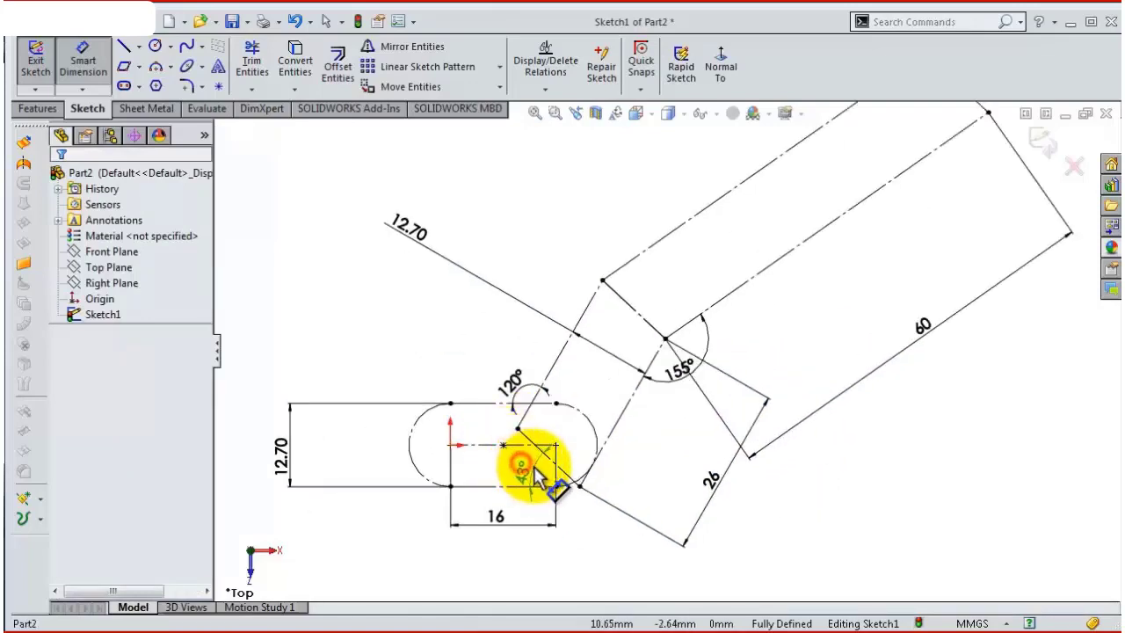
pyautogui.click(533, 466)
pyautogui.click(528, 479)
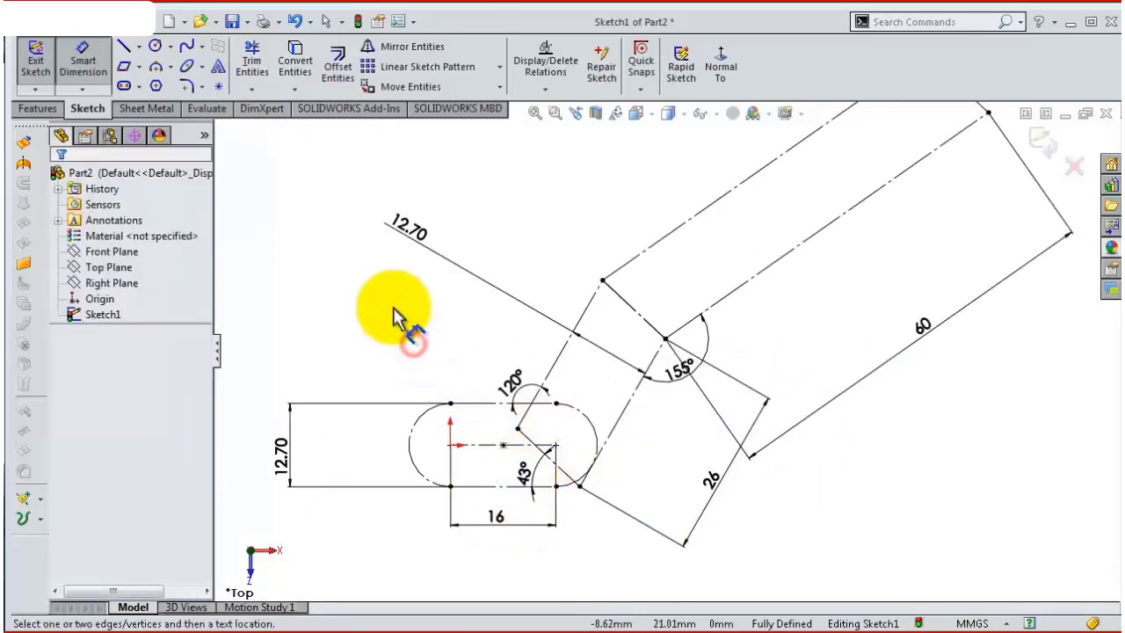
pyautogui.scroll(1, 395, 318)
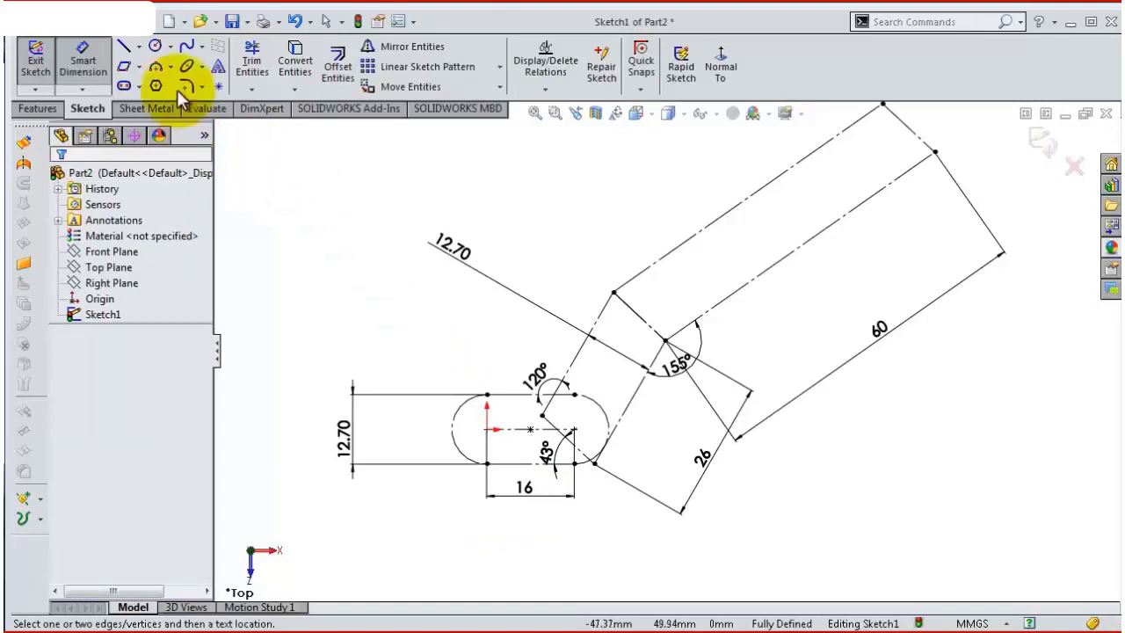
# Draw two equal circles centred on the slot's end arc centres.
pyautogui.click(155, 46)
pyautogui.click(488, 429)
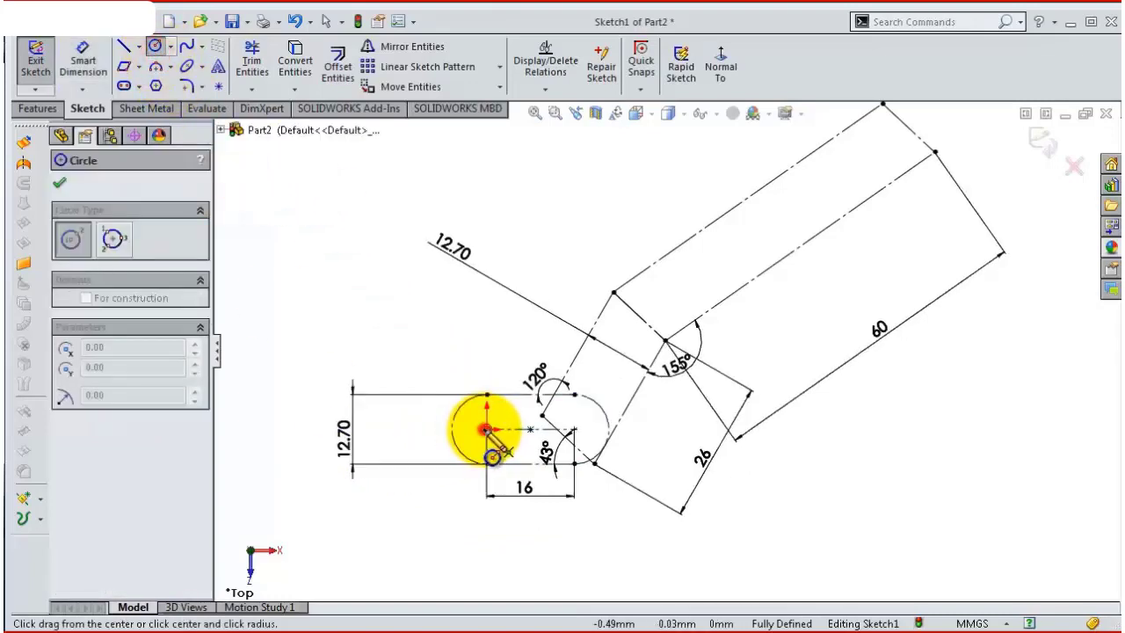
pyautogui.click(477, 417)
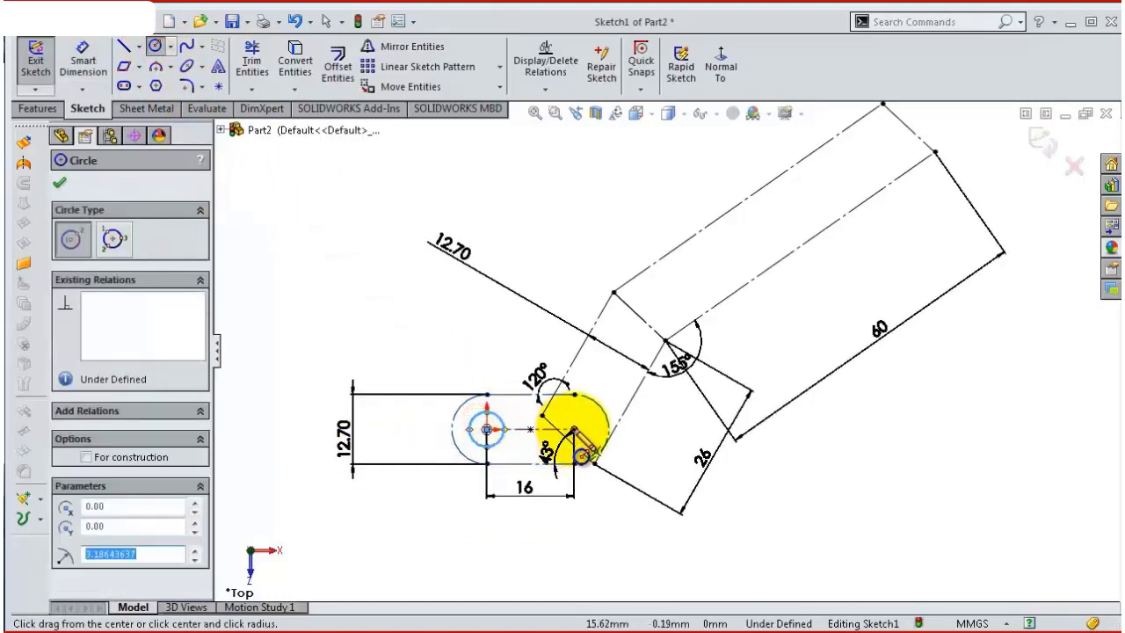
pyautogui.click(574, 429)
pyautogui.click(581, 436)
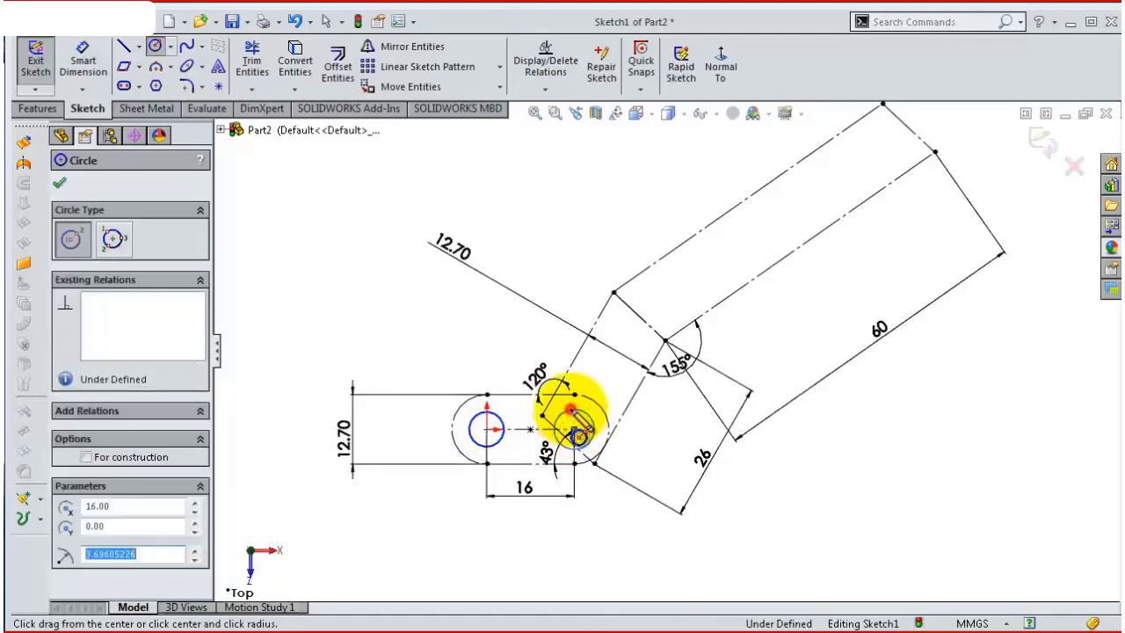
pyautogui.press('Escape')
pyautogui.scroll(-3, 583, 429)
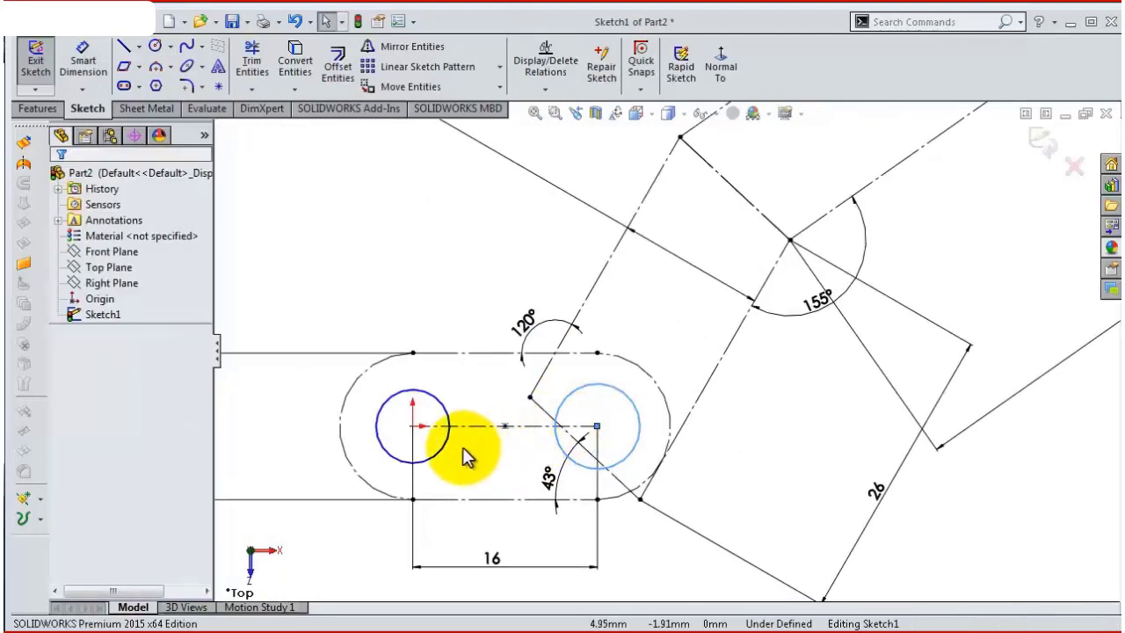
pyautogui.click(448, 455)
pyautogui.keyDown('ctrl'); pyautogui.click(563, 448); pyautogui.keyUp('ctrl')
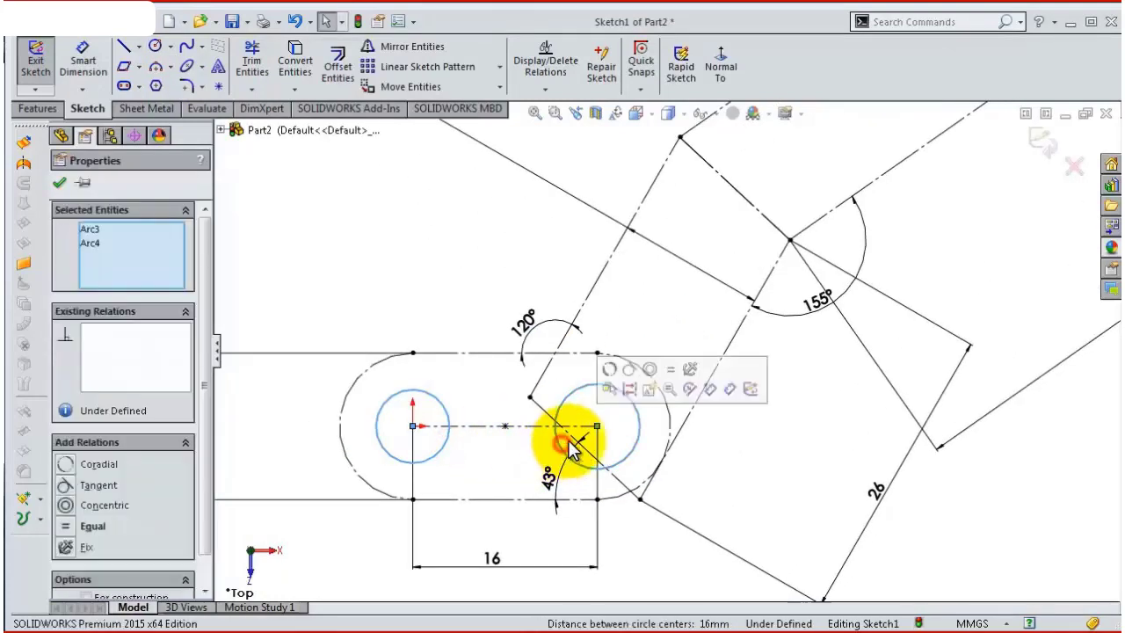
pyautogui.click(670, 370)
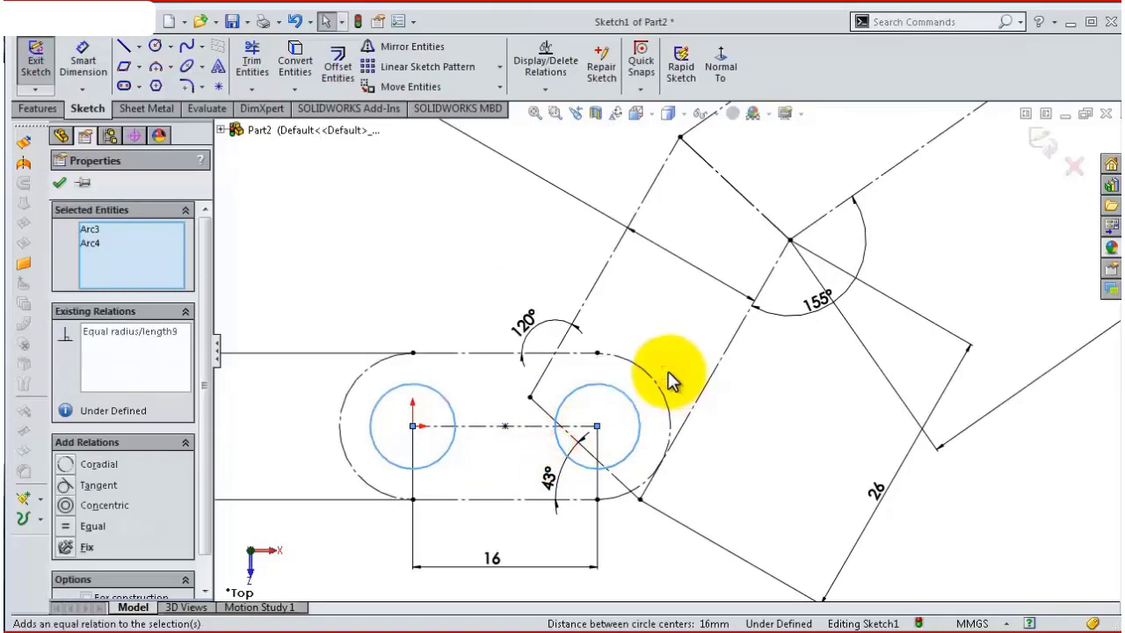
# Dimension the left circle's diameter as 5 mm.
pyautogui.press('s')
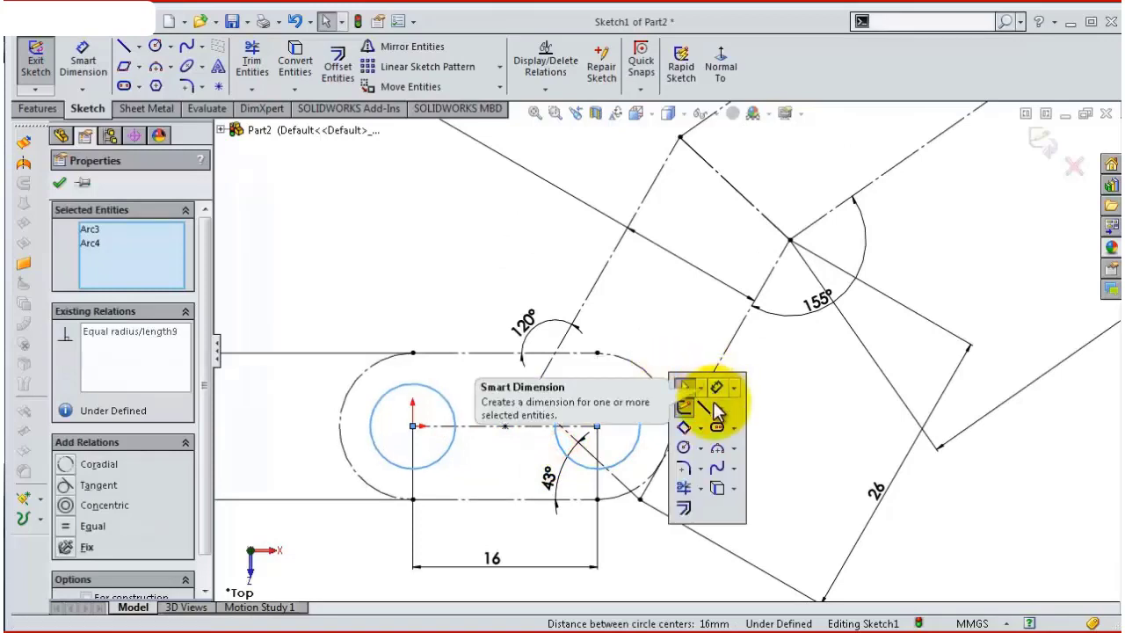
pyautogui.click(716, 390)
pyautogui.click(444, 404)
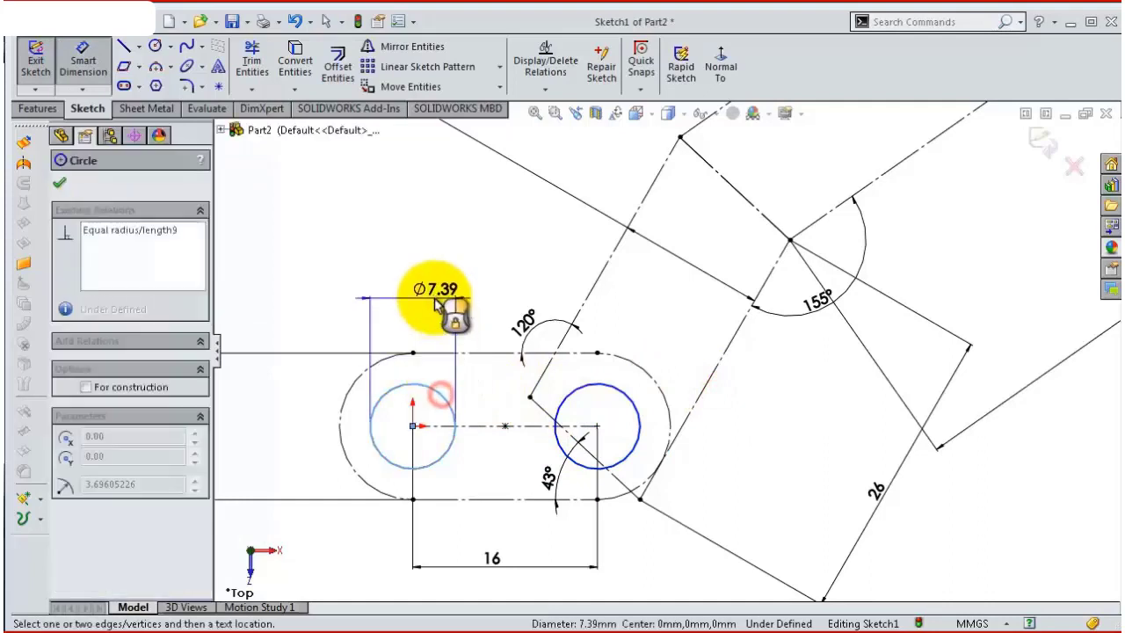
pyautogui.click(433, 295)
pyautogui.write('5.00mm')
pyautogui.press('Return')
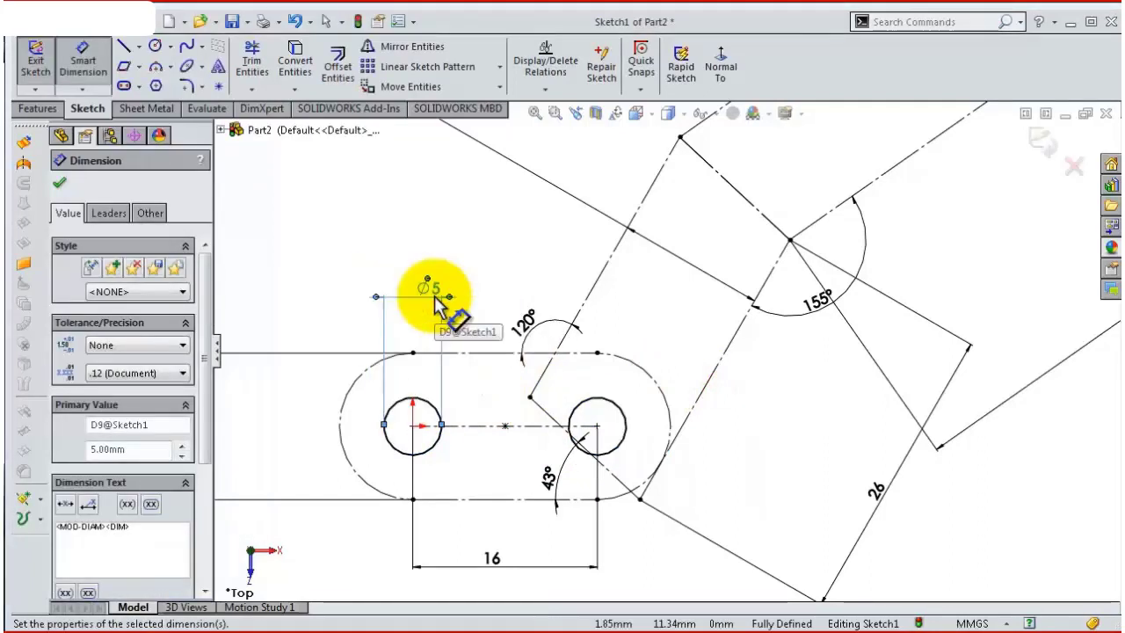
pyautogui.click(343, 255)
pyautogui.press('f')
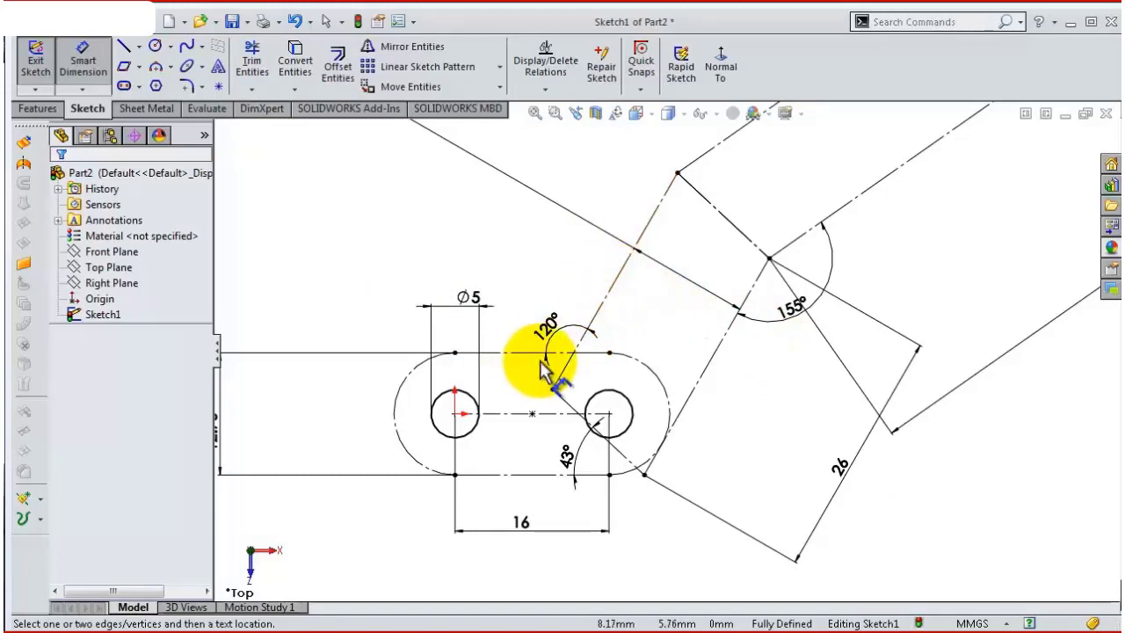
# Convert both angled 26 mm arm construction lines, including the one beside the 120° angle, into solid lines.
pyautogui.click(604, 301)
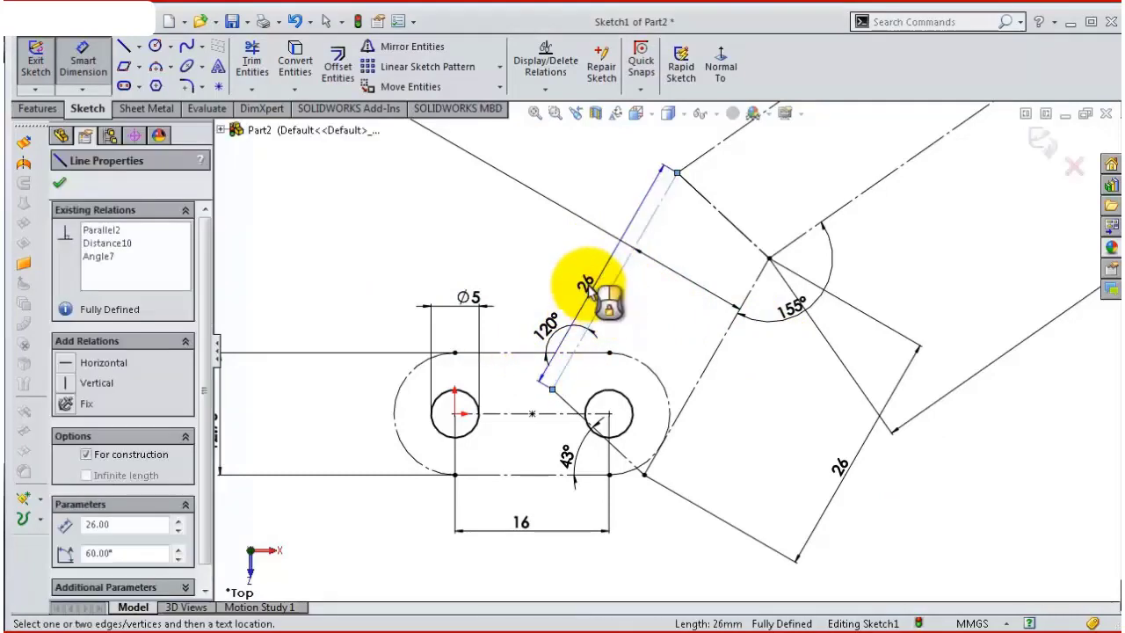
pyautogui.press('Escape')
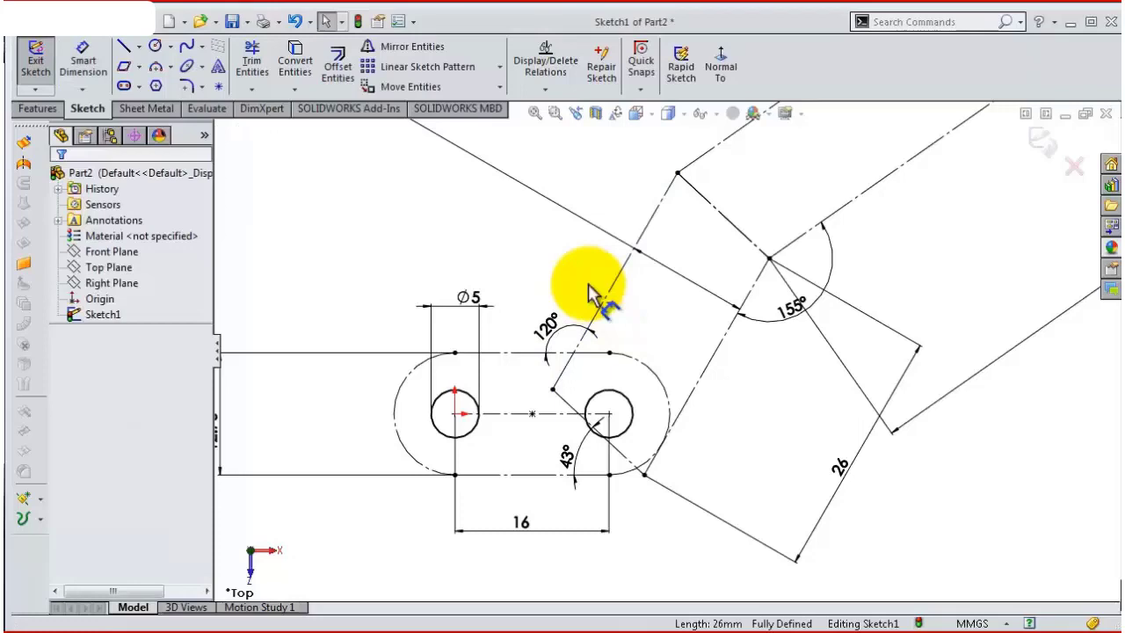
pyautogui.click(607, 293)
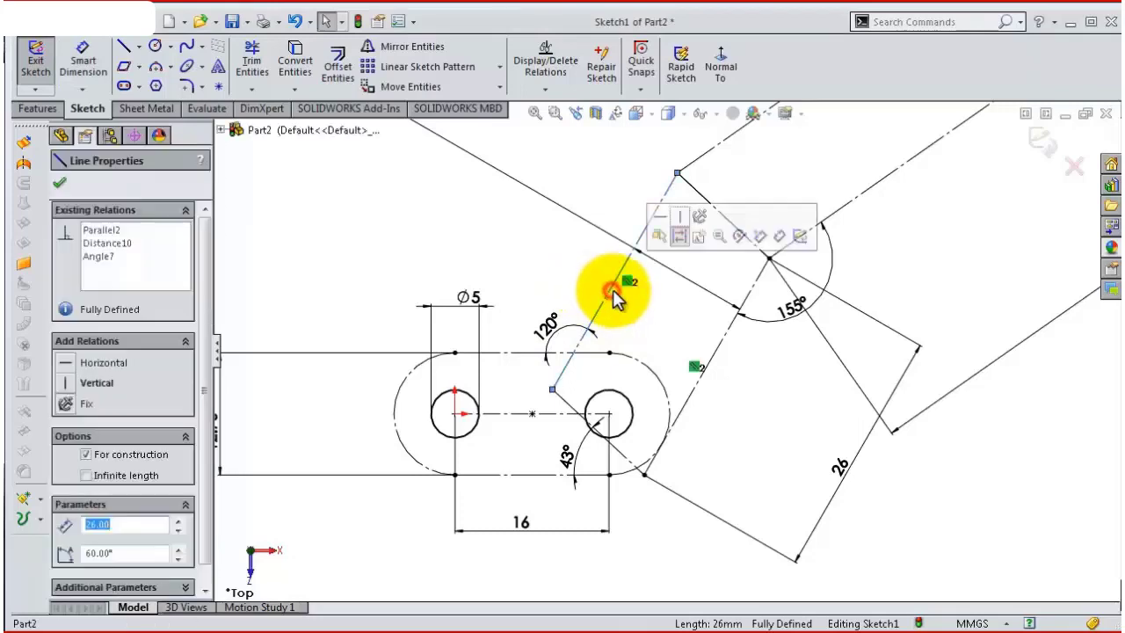
pyautogui.click(678, 237)
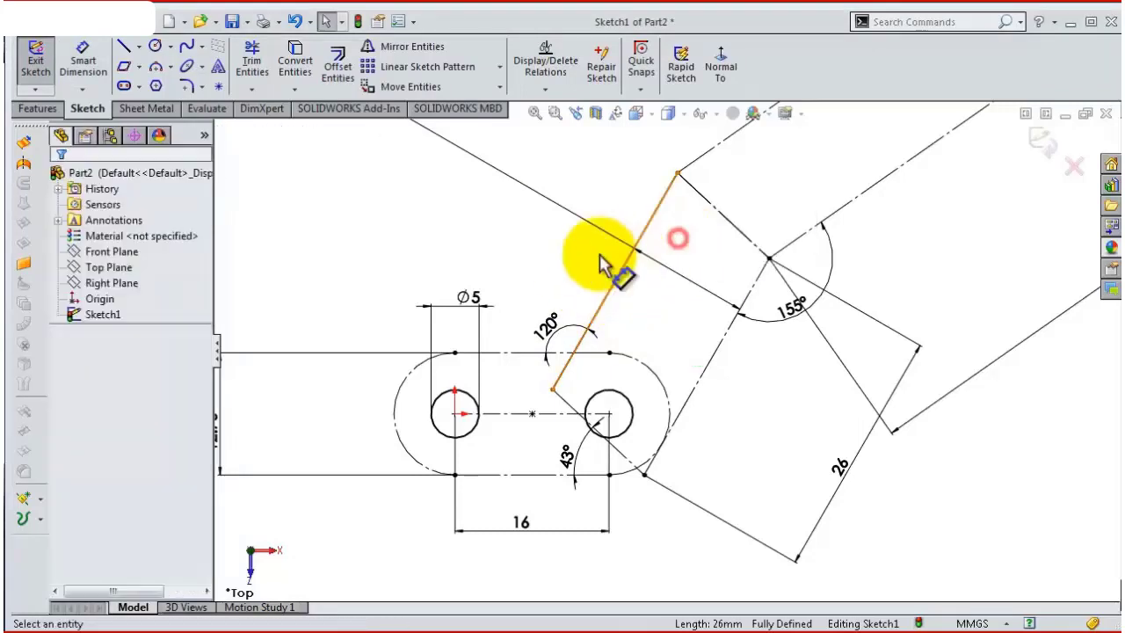
pyautogui.click(704, 374)
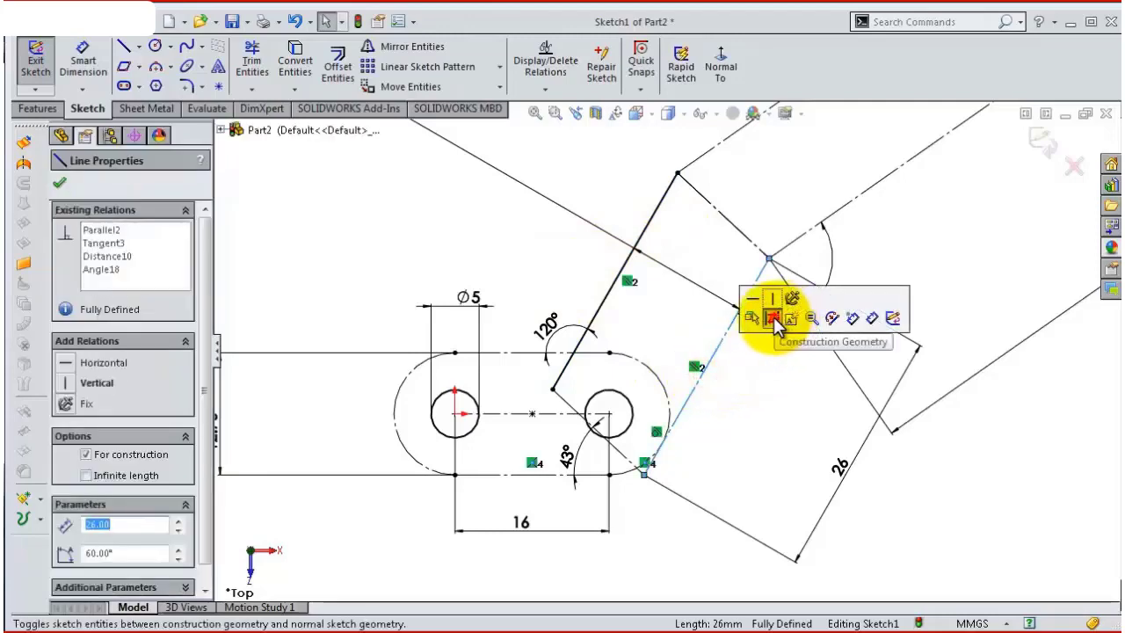
pyautogui.click(773, 320)
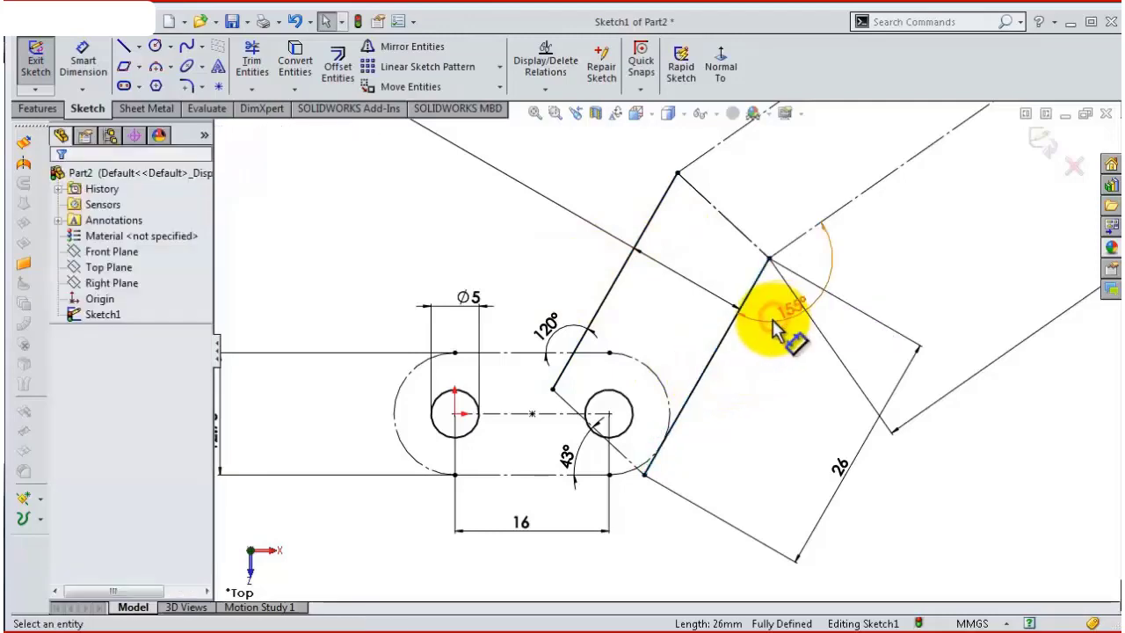
# Draw the slot's lower line, a tangent arc around its left end, and the top line.
pyautogui.click(126, 48)
pyautogui.click(645, 475)
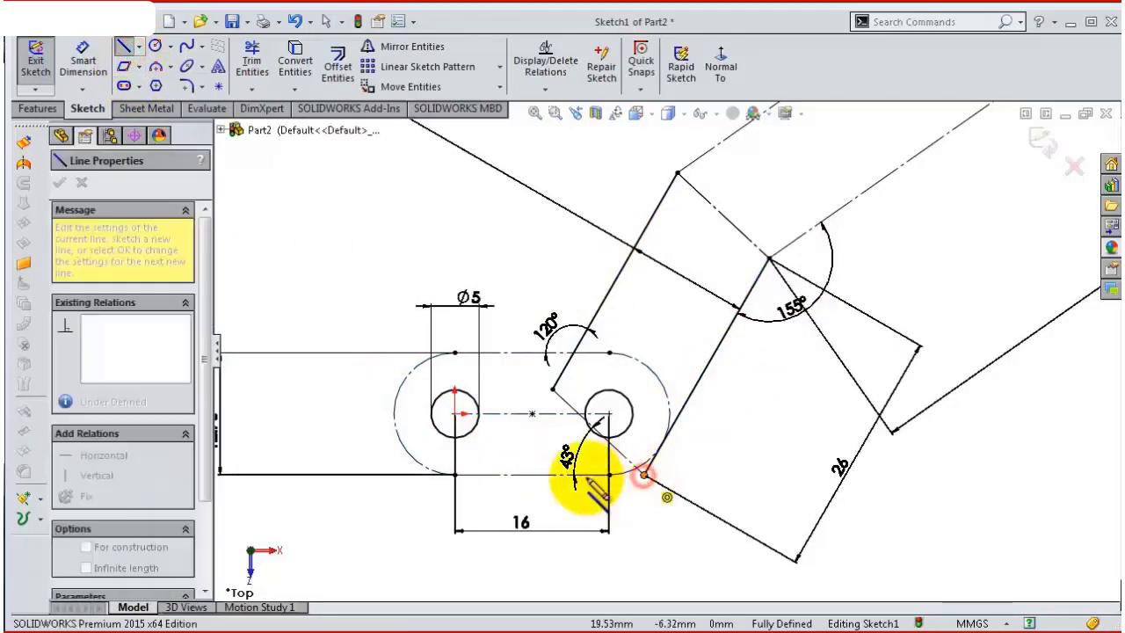
pyautogui.click(454, 475)
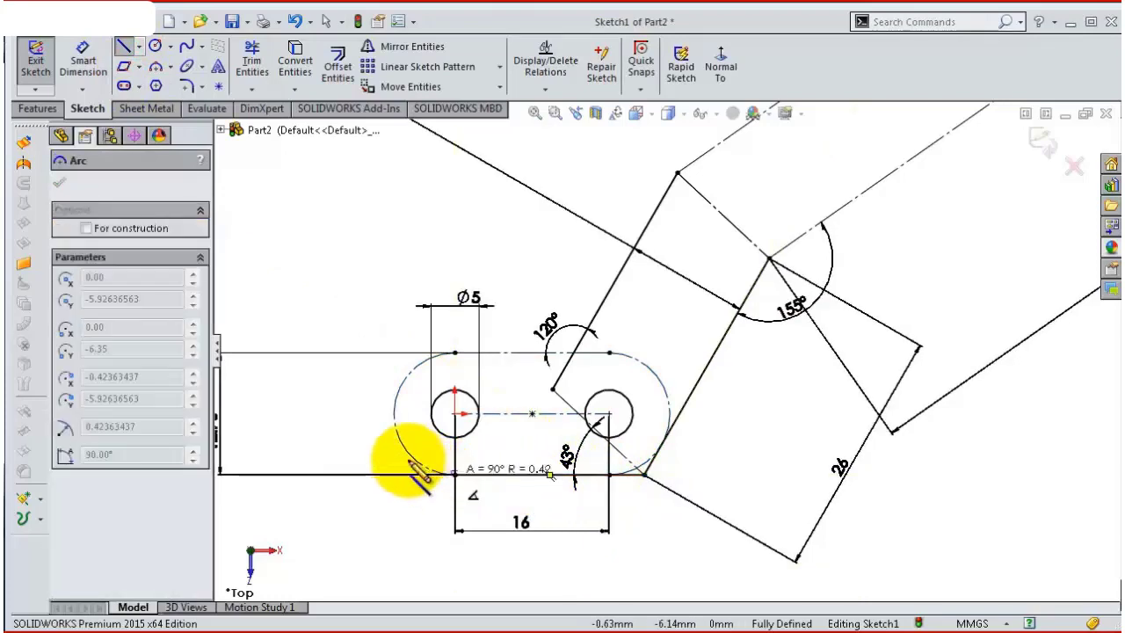
pyautogui.click(455, 352)
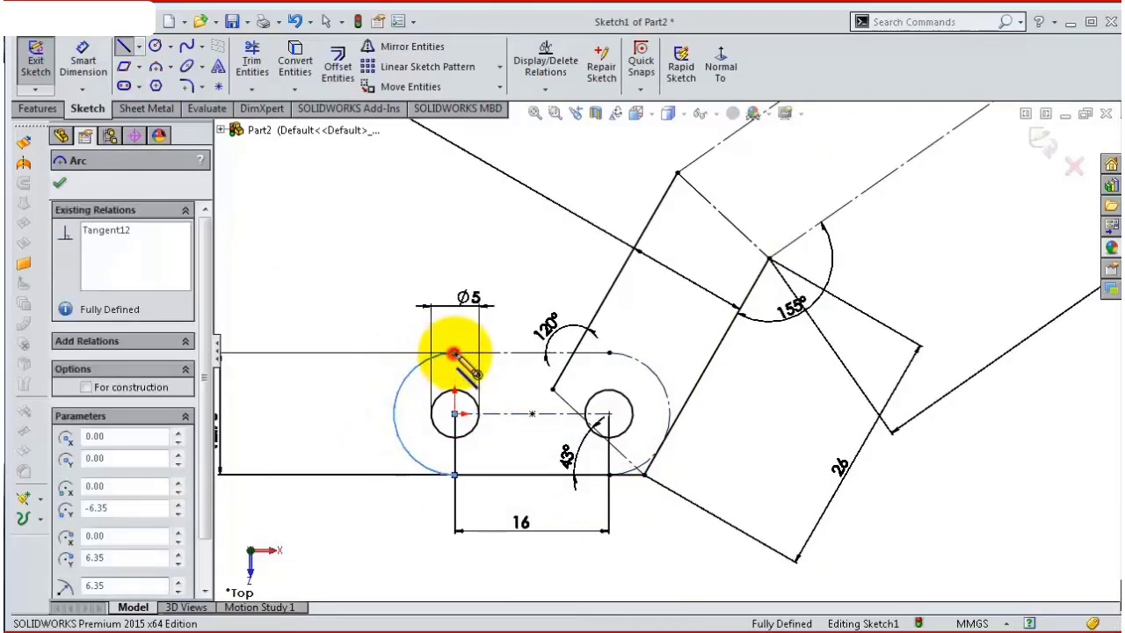
pyautogui.click(573, 354)
pyautogui.press('Escape')
# Power-trim the stray top segment near the 120° line.
pyautogui.scroll(-1, 585, 364)
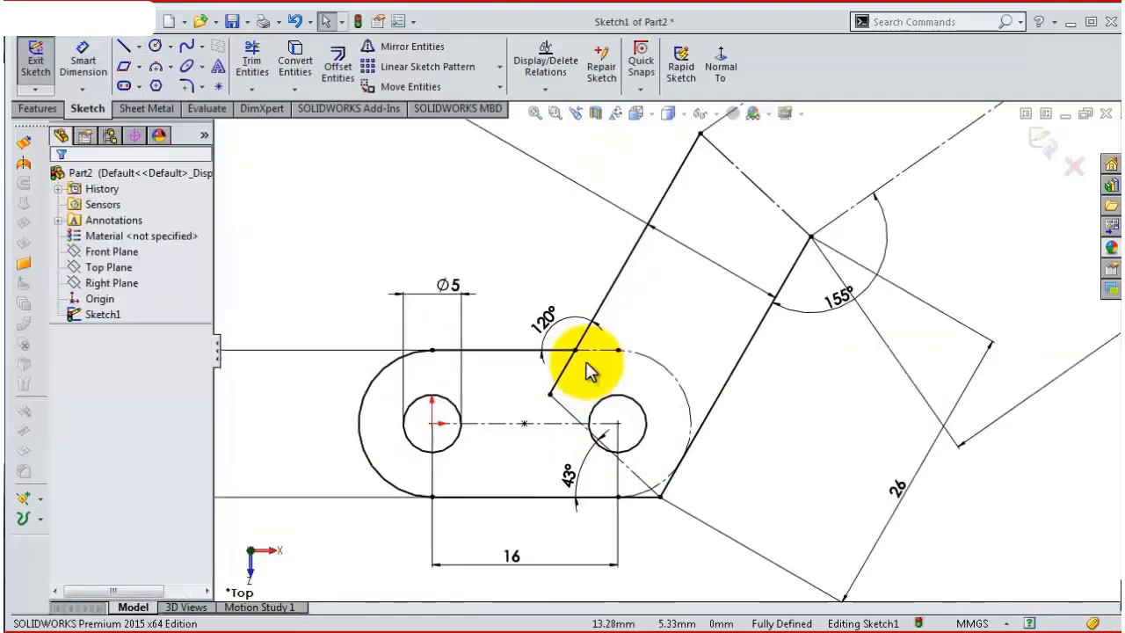
pyautogui.scroll(-1, 589, 371)
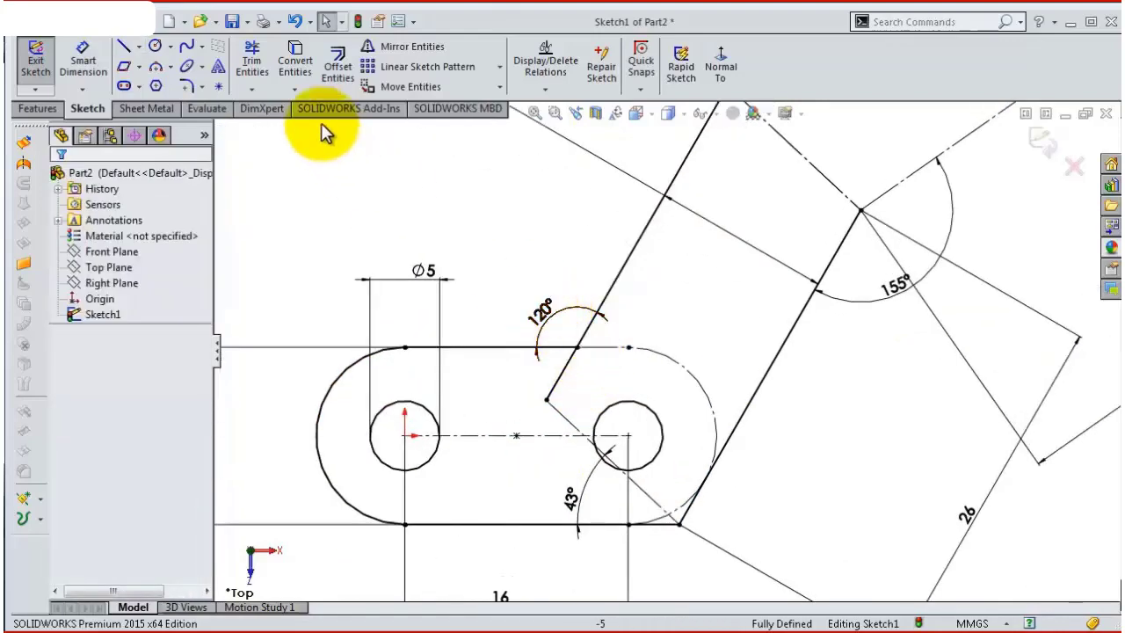
pyautogui.click(252, 61)
pyautogui.moveTo(580, 387); pyautogui.dragTo(487, 369)
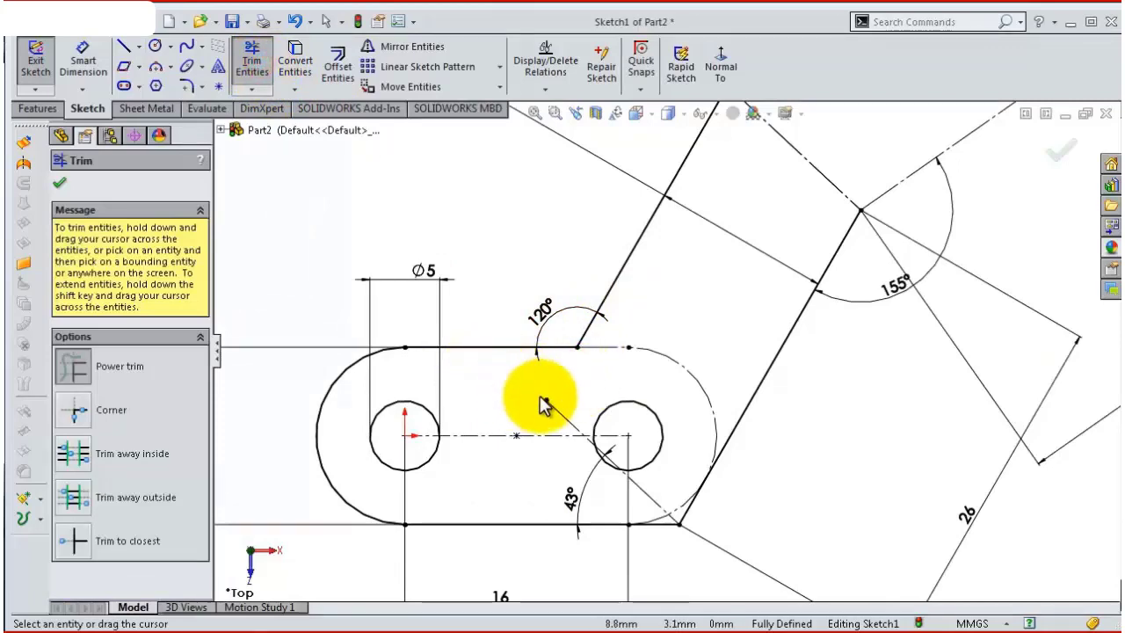
pyautogui.press('Escape')
# Make both long 60 mm arm construction lines solid.
pyautogui.scroll(5, 519, 413)
pyautogui.click(714, 249)
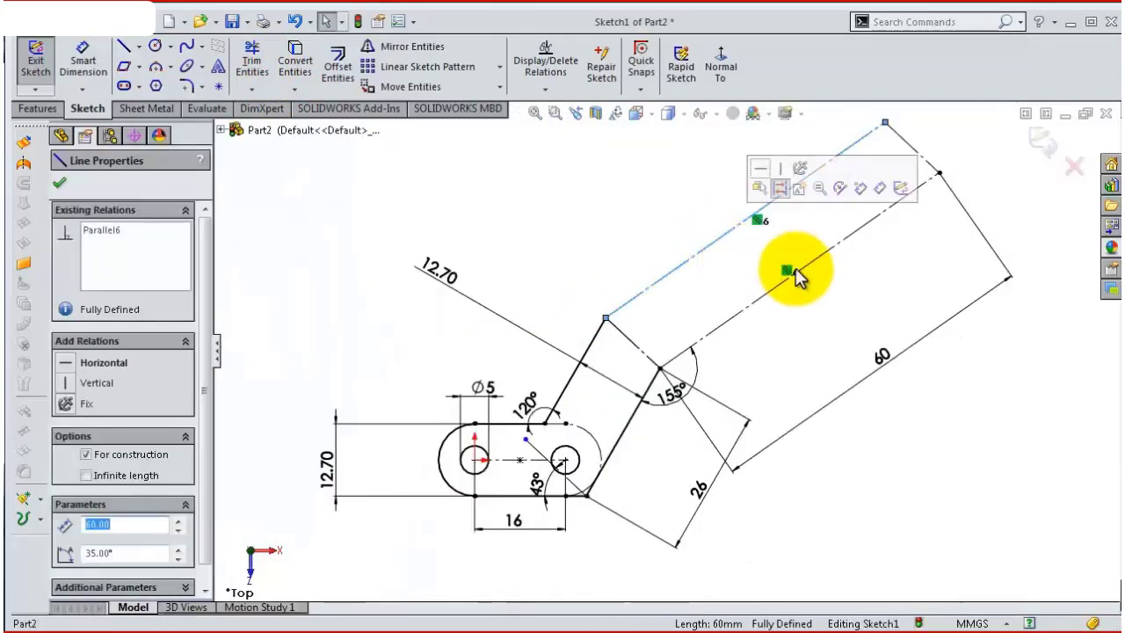
pyautogui.keyDown('ctrl'); pyautogui.click(823, 255); pyautogui.keyUp('ctrl')
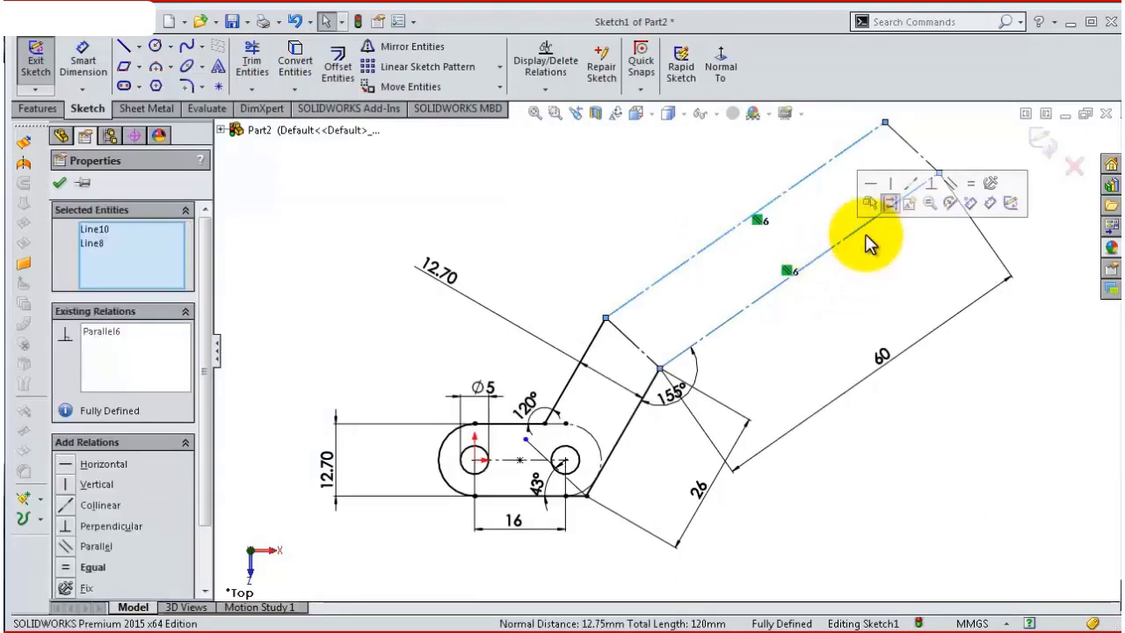
pyautogui.click(881, 209)
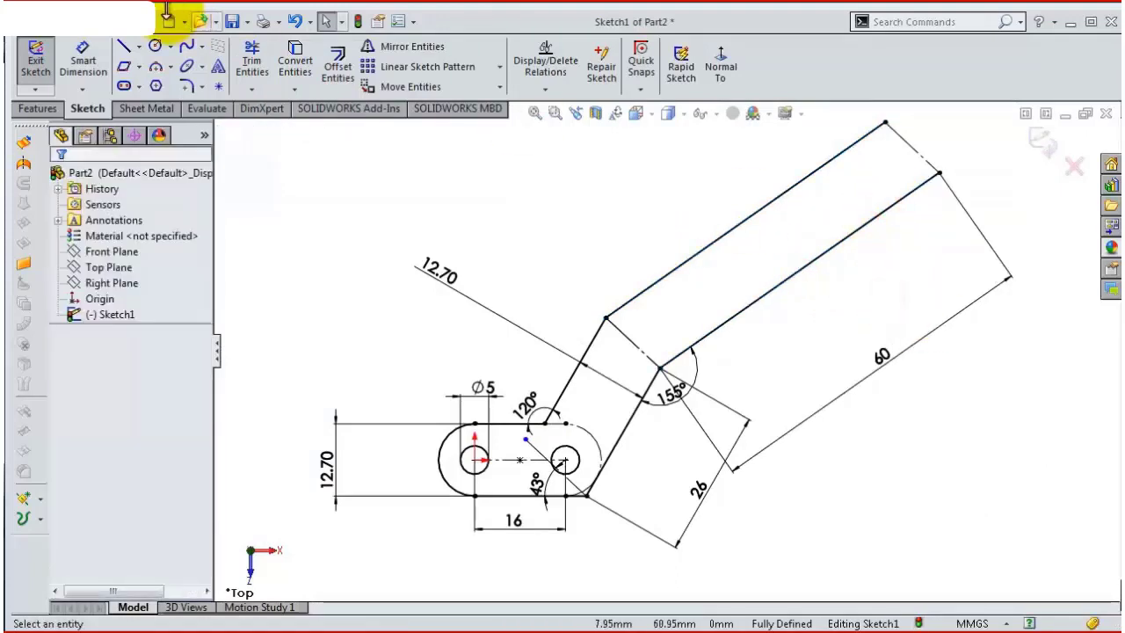
# Draw an end edge across the 60 mm arm and trim the lower line's corner overhang.
pyautogui.click(124, 45)
pyautogui.scroll(-3, 919, 163)
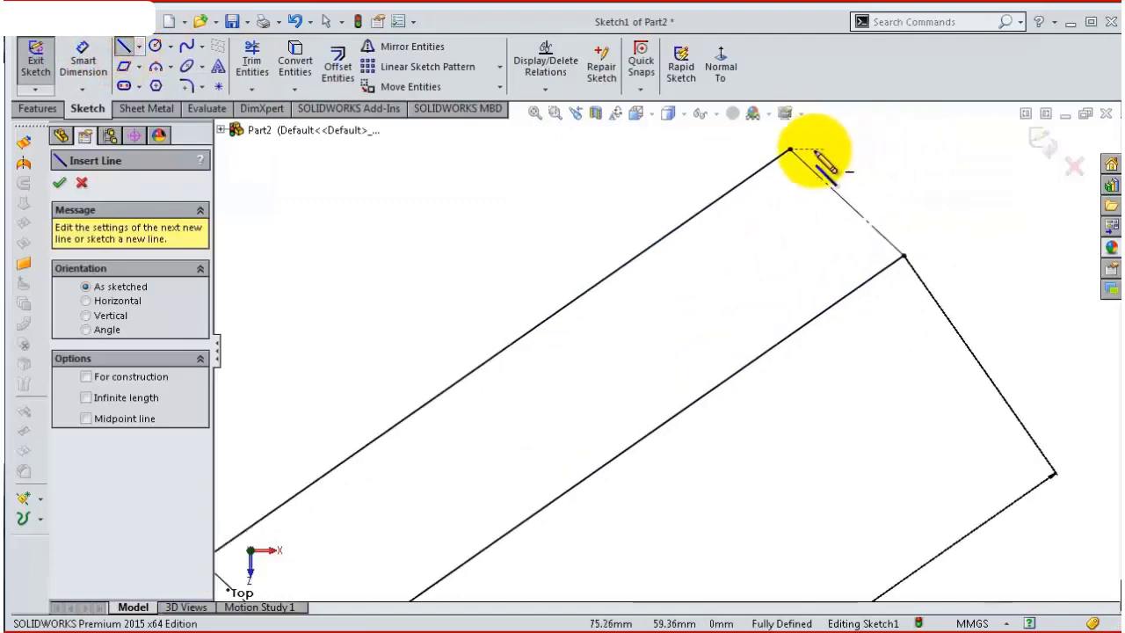
pyautogui.click(791, 152)
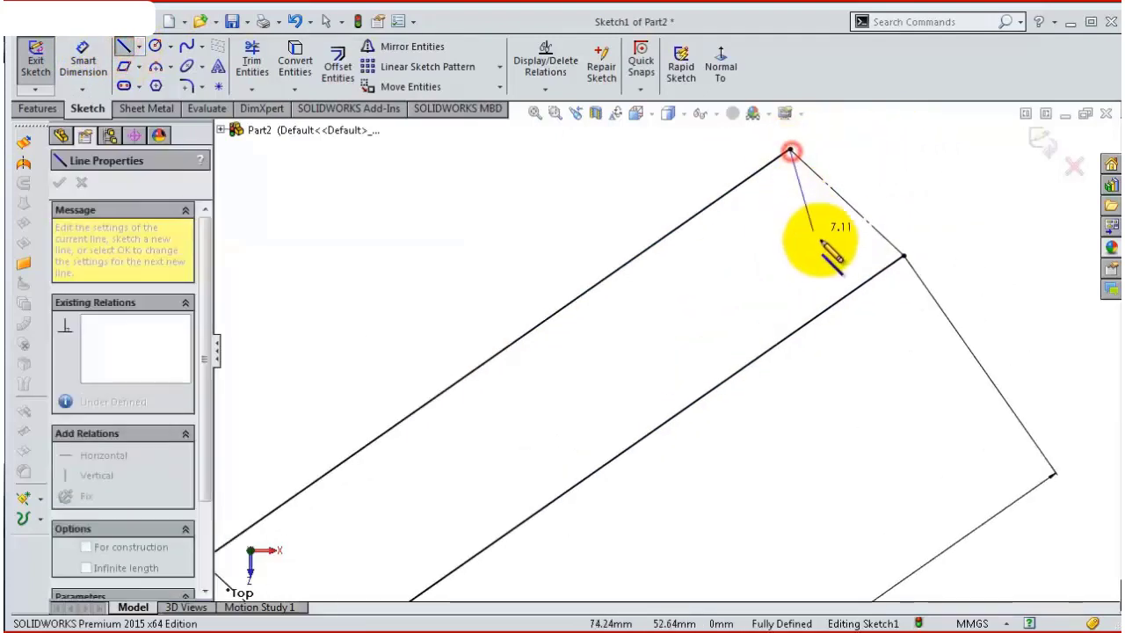
pyautogui.doubleClick(877, 275)
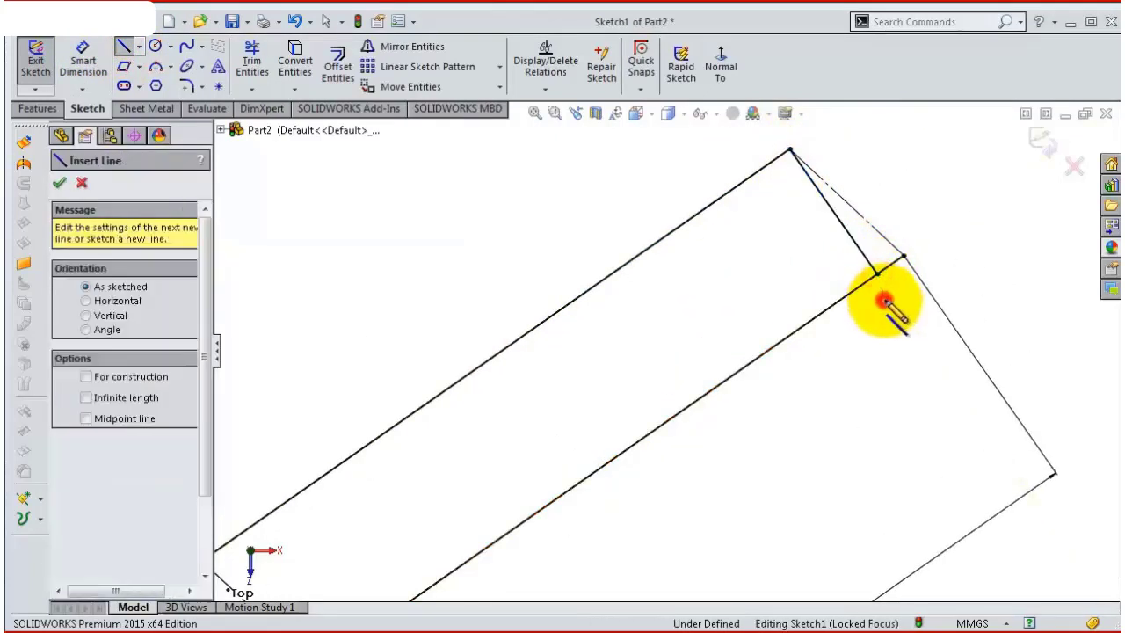
pyautogui.click(252, 61)
pyautogui.scroll(2, 782, 281)
pyautogui.moveTo(809, 330); pyautogui.dragTo(672, 255)
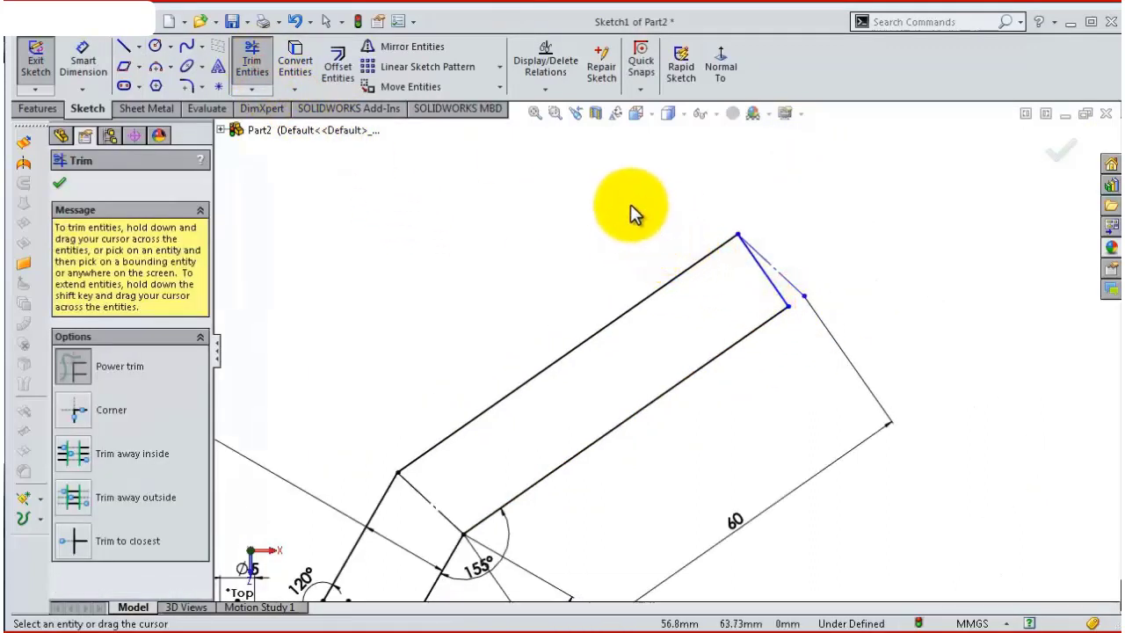
# Add a short centerline at the end edge's lower corner, then select the stub and lower line.
pyautogui.click(139, 46)
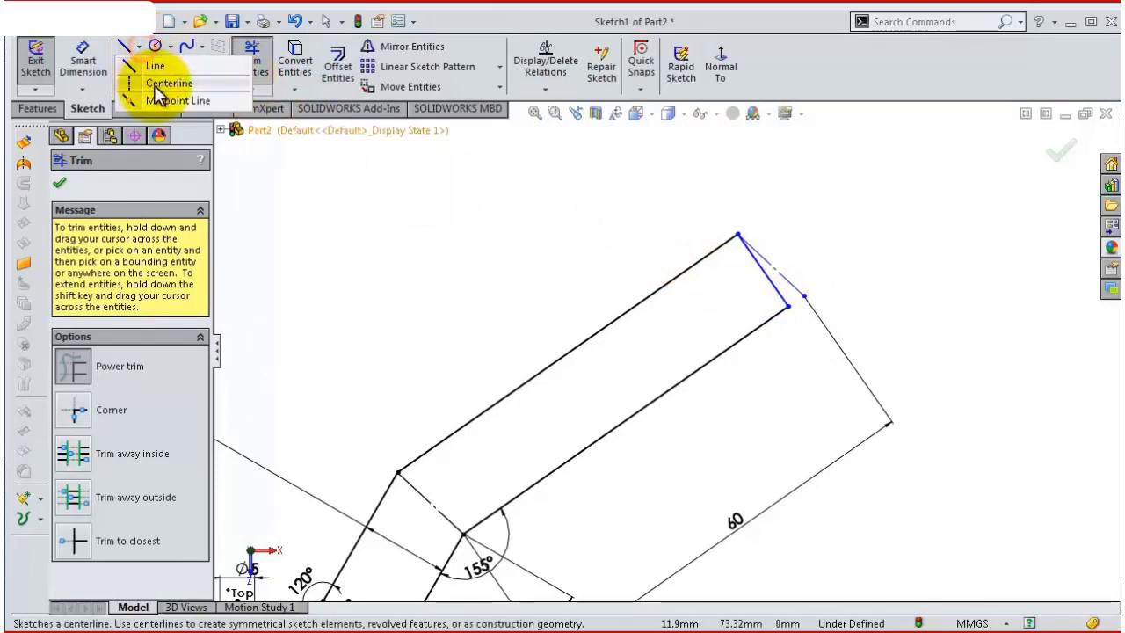
pyautogui.click(167, 83)
pyautogui.scroll(-3, 809, 352)
pyautogui.click(807, 344)
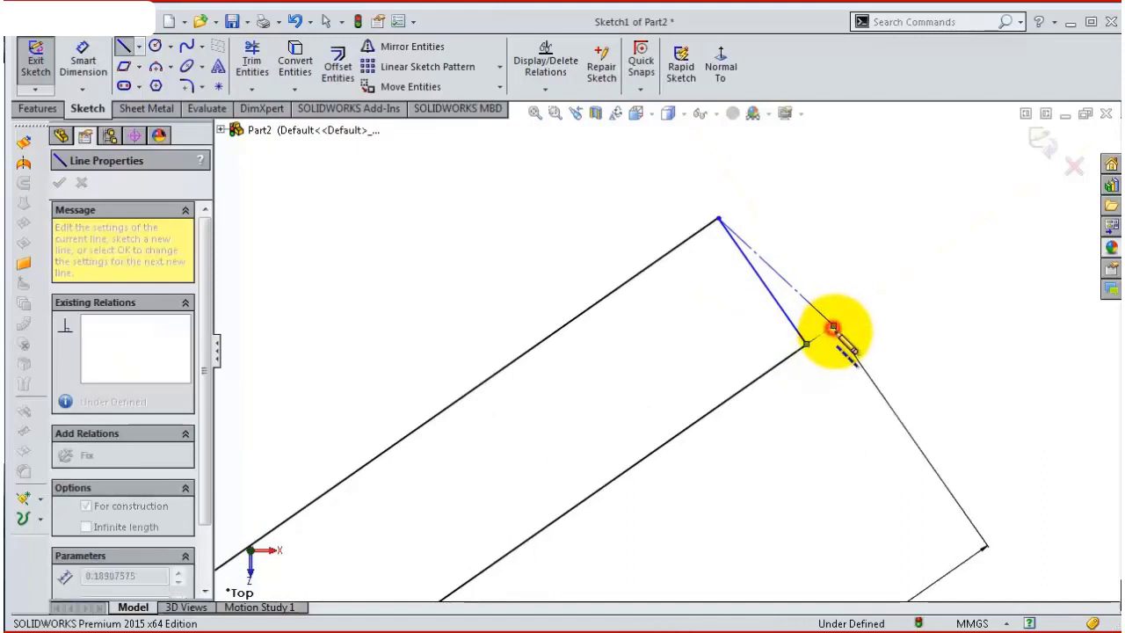
pyautogui.press('Escape')
pyautogui.click(819, 338)
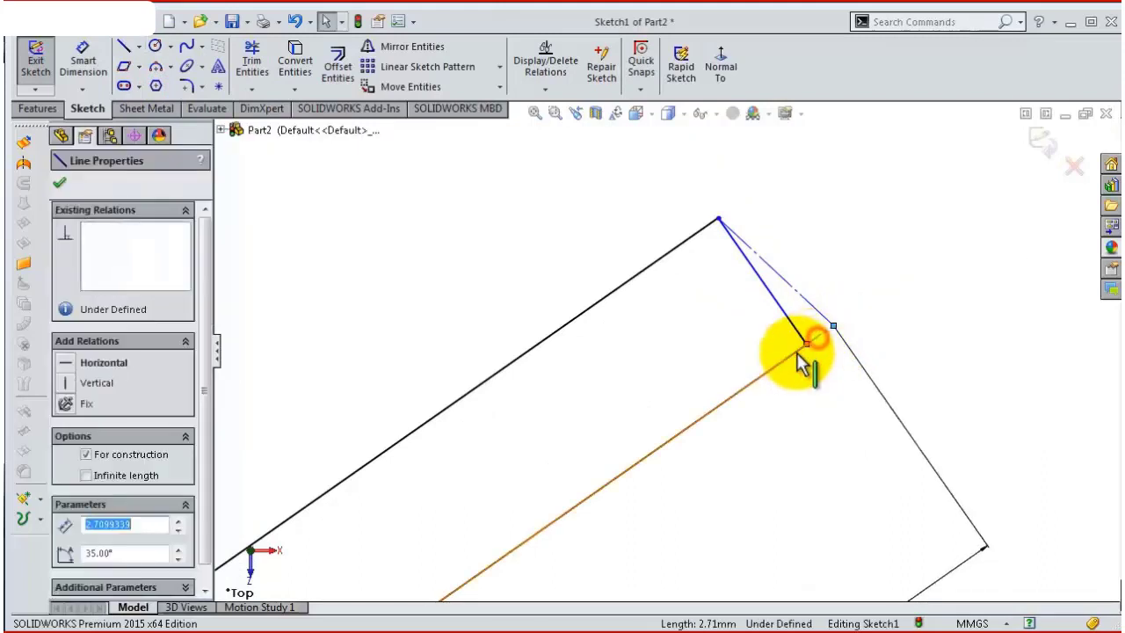
pyautogui.keyDown('ctrl'); pyautogui.click(799, 349); pyautogui.keyUp('ctrl')
pyautogui.click(883, 252)
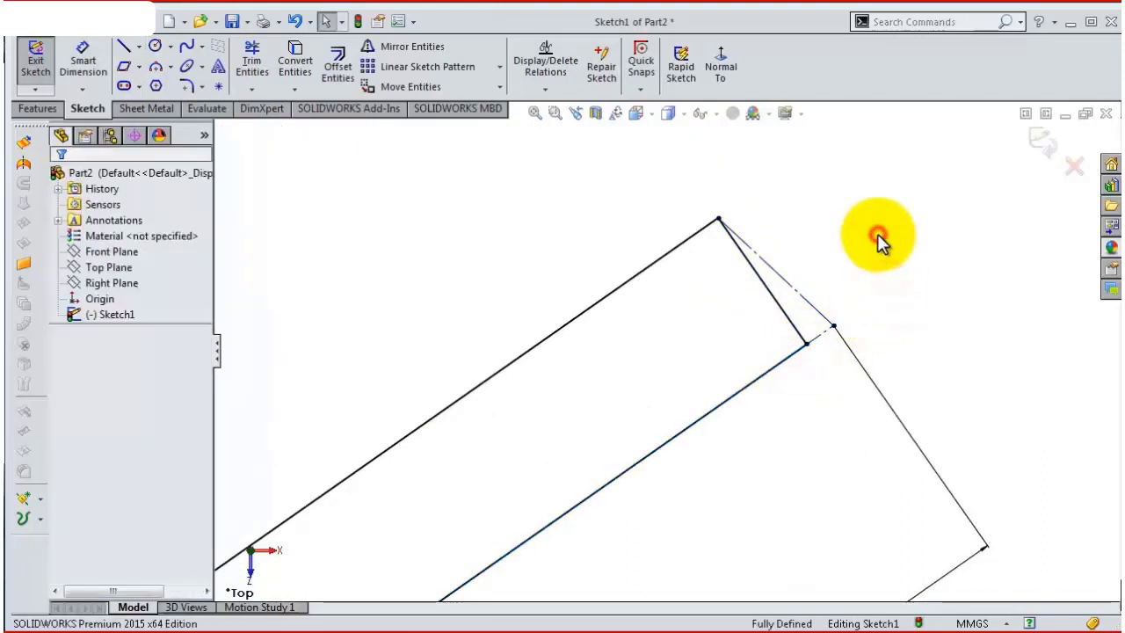
pyautogui.scroll(-3, 851, 314)
pyautogui.scroll(-3, 599, 461)
# Orbit and zoom to fit to inspect the fully defined arm sketch from several angles.
pyautogui.scroll(2, 572, 462)
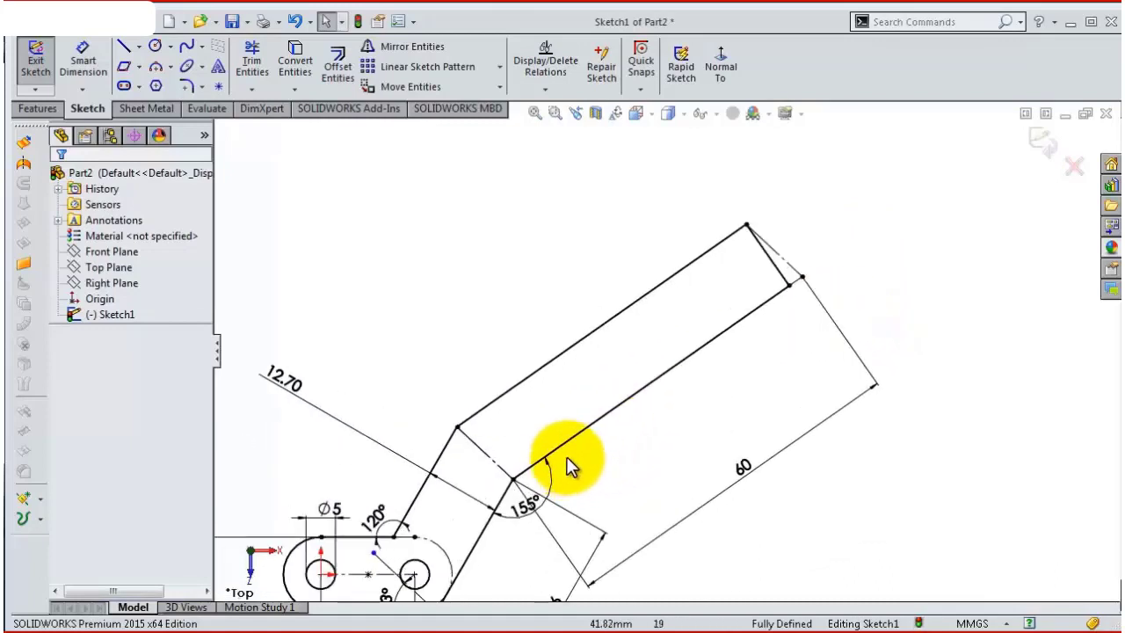
pyautogui.scroll(-1, 894, 496)
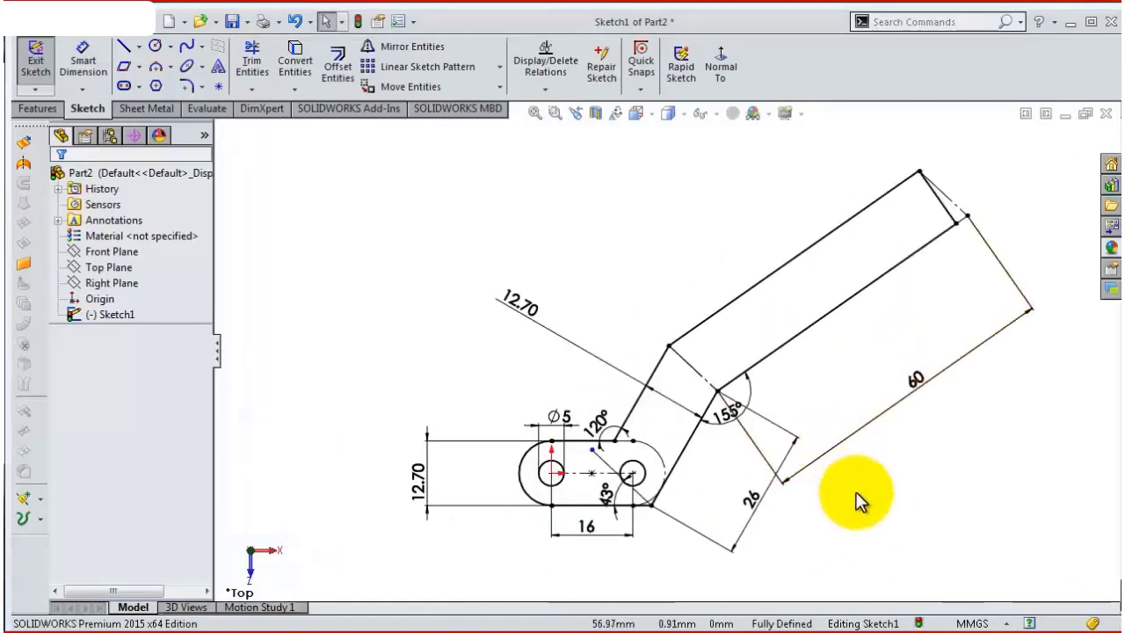
pyautogui.moveTo(851, 526); pyautogui.dragTo(934, 556, button='middle')
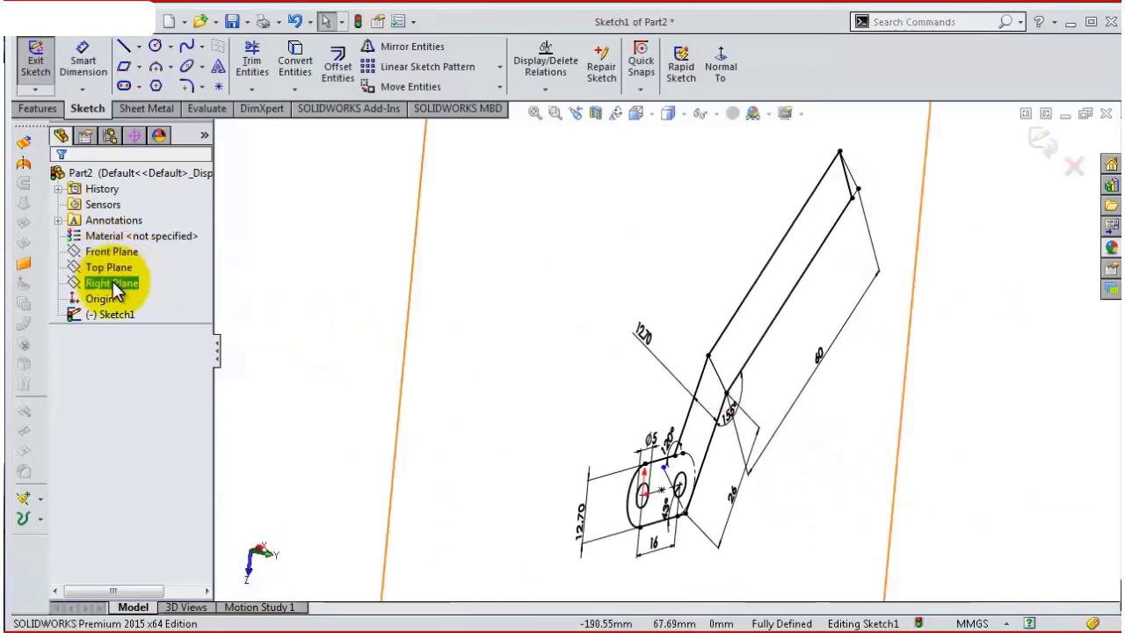
pyautogui.click(112, 282)
pyautogui.moveTo(322, 327)
pyautogui.mouseDown(button='middle')
pyautogui.moveTo(384, 352)
pyautogui.moveTo(352, 367)
pyautogui.moveTo(345, 345)
pyautogui.mouseUp(button='middle')
pyautogui.click(343, 345)
pyautogui.moveTo(559, 373)
pyautogui.mouseDown(button='middle')
pyautogui.moveTo(674, 407)
pyautogui.moveTo(632, 417)
pyautogui.moveTo(691, 402)
pyautogui.mouseUp(button='middle')
pyautogui.scroll(-2, 691, 402)
pyautogui.scroll(-2, 708, 427)
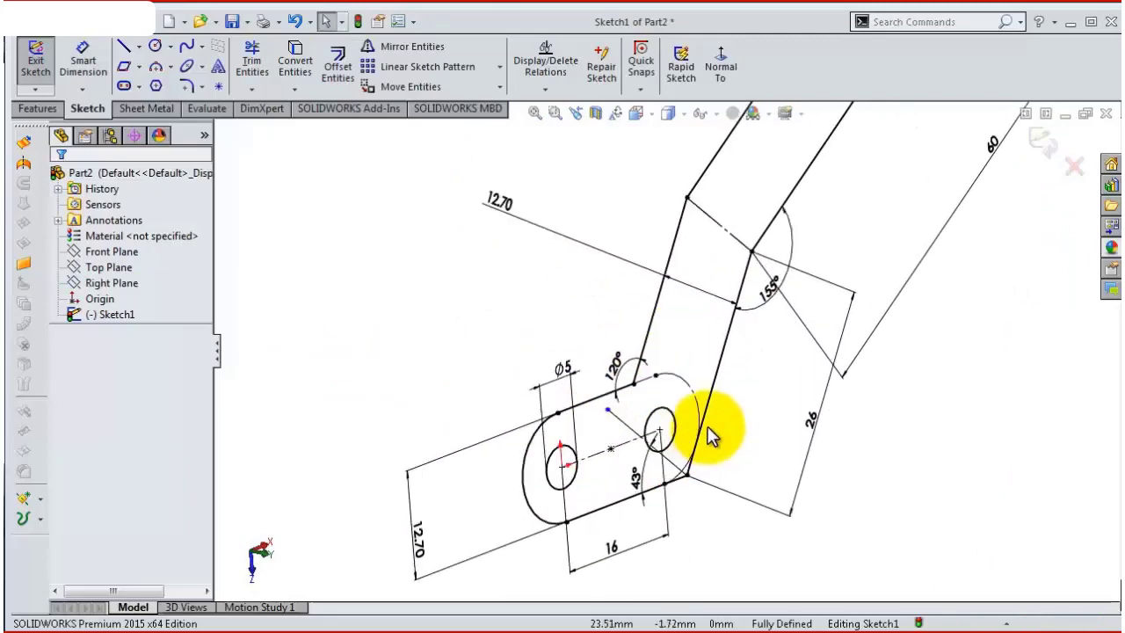
pyautogui.press('f')
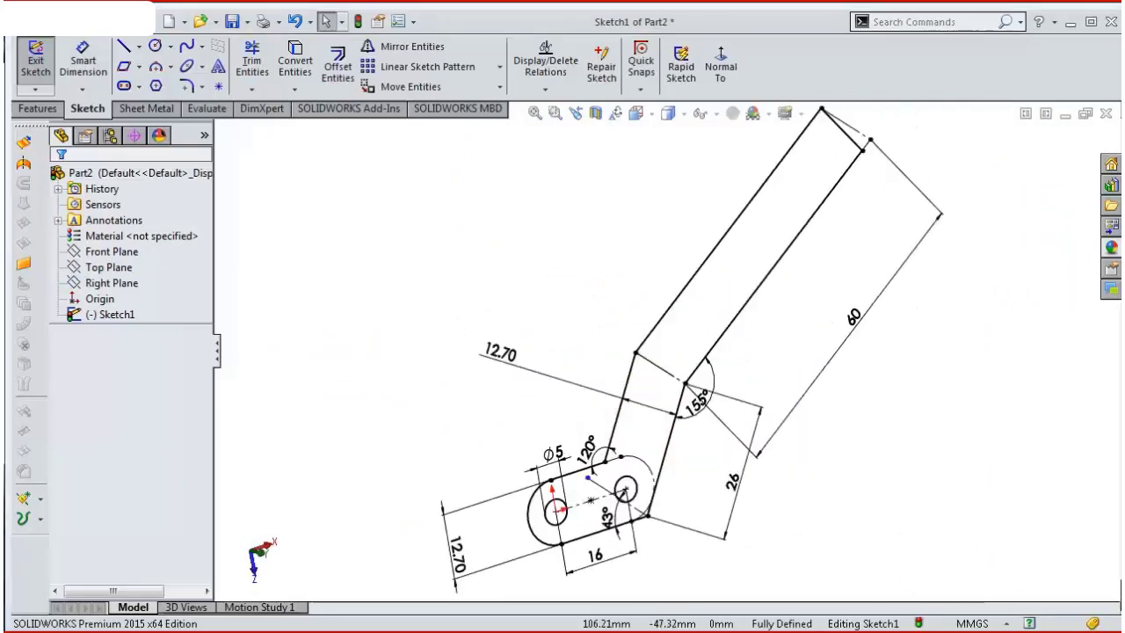
pyautogui.moveTo(590, 389)
pyautogui.mouseDown(button='middle')
pyautogui.moveTo(640, 357)
pyautogui.moveTo(595, 372)
pyautogui.mouseUp(button='middle')
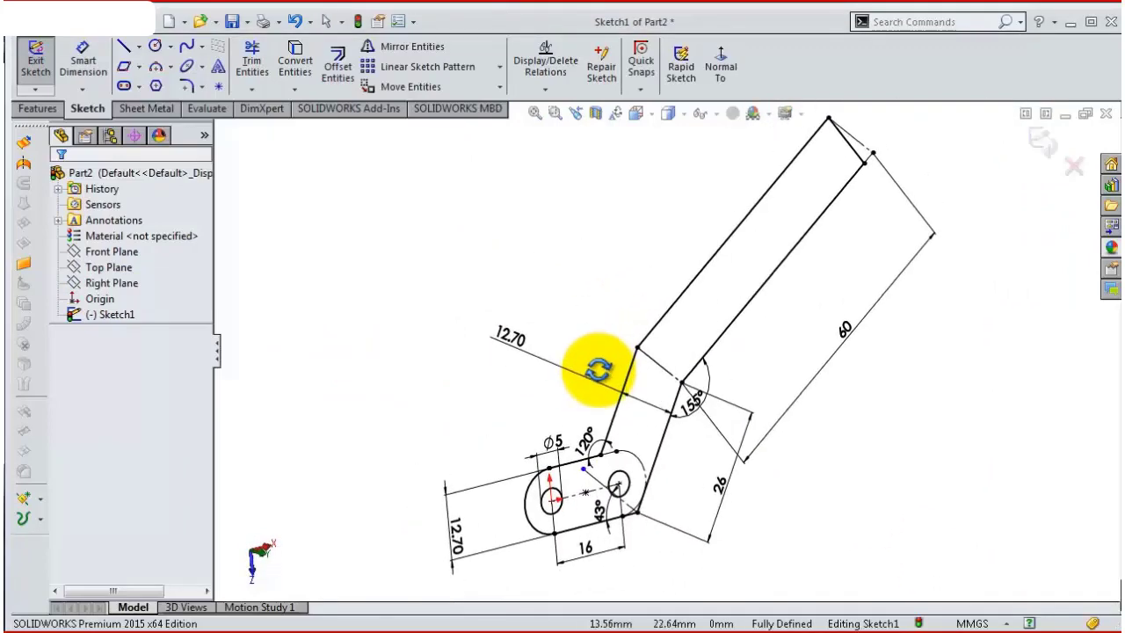
pyautogui.scroll(-2, 623, 372)
# Create Base-Flange1 from the sketch, 3.00 mm thick with the direction reversed.
pyautogui.click(148, 110)
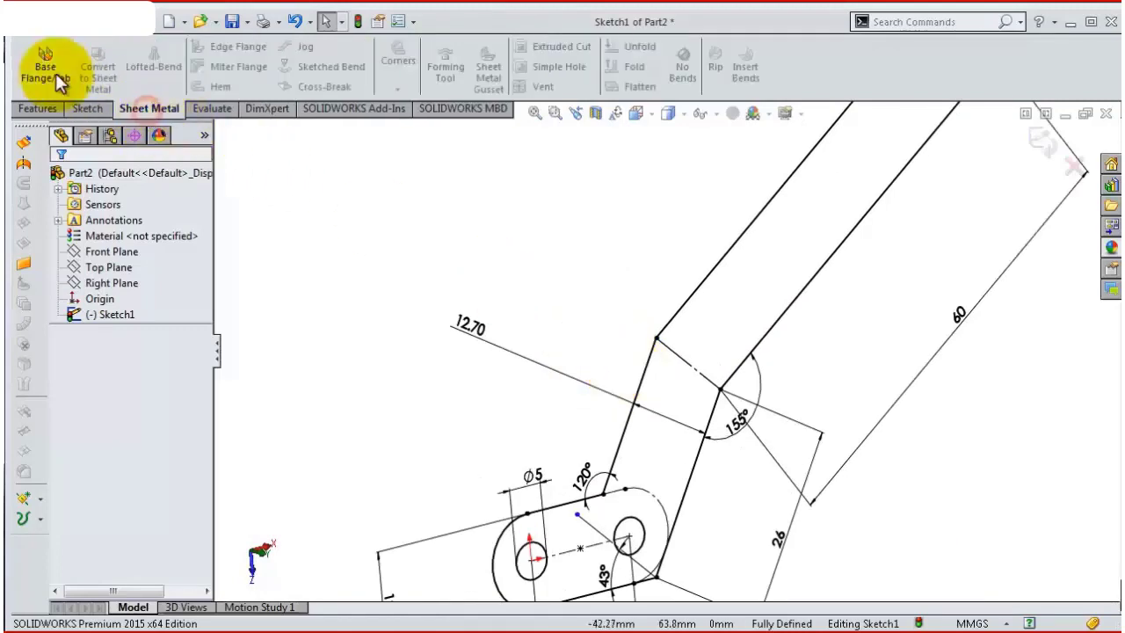
pyautogui.click(42, 70)
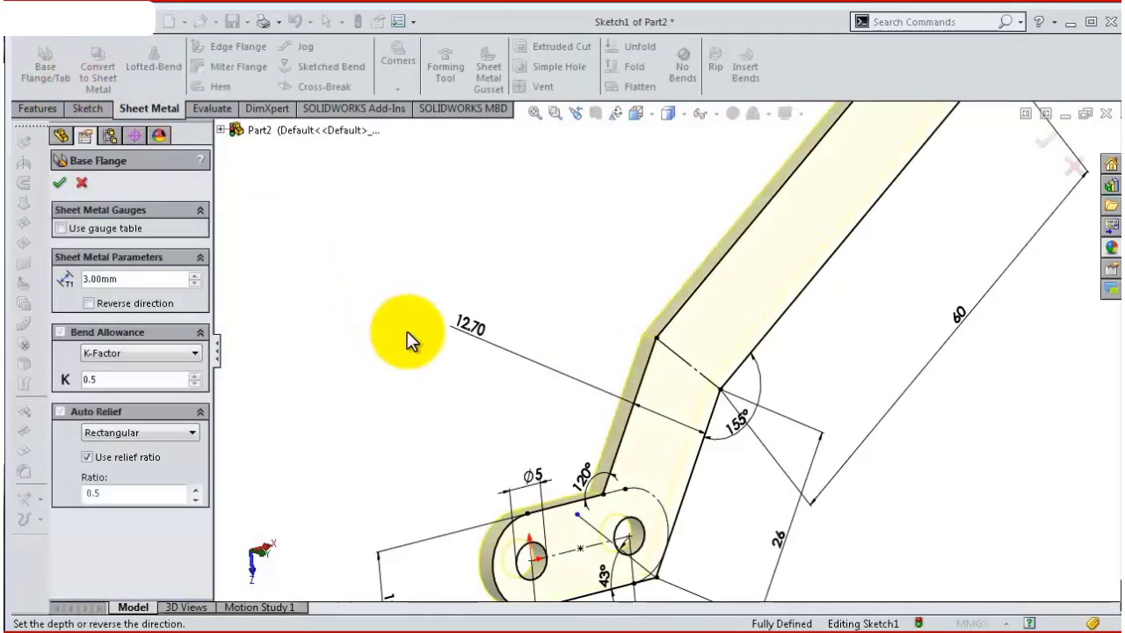
pyautogui.moveTo(409, 339)
pyautogui.mouseDown(button='middle')
pyautogui.moveTo(460, 336)
pyautogui.moveTo(466, 349)
pyautogui.mouseUp(button='middle')
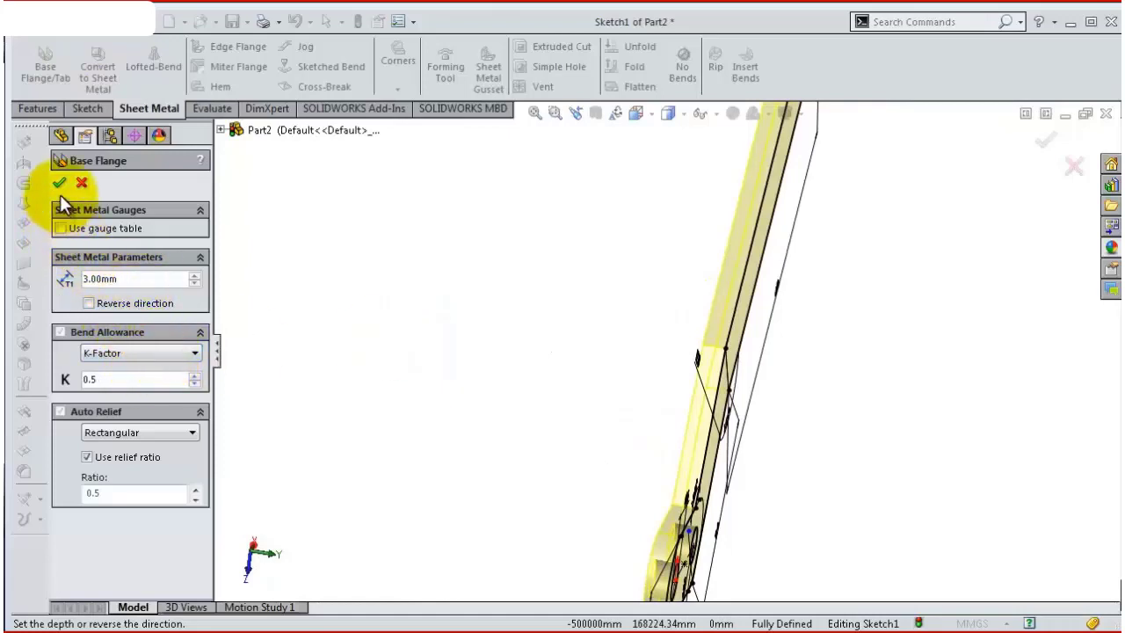
pyautogui.click(89, 302)
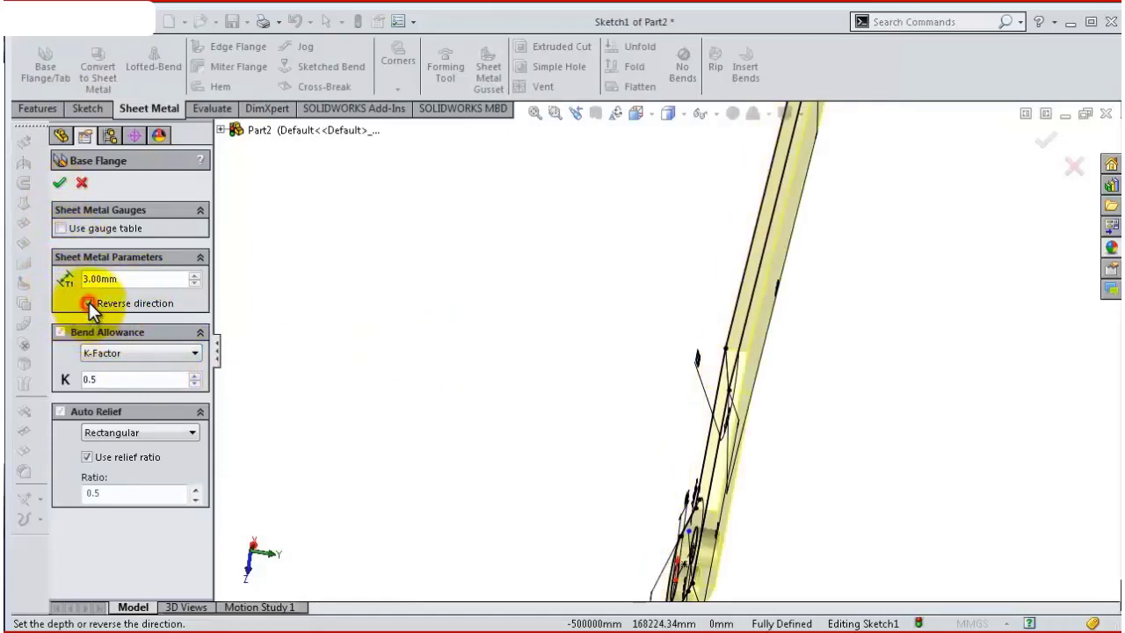
pyautogui.moveTo(477, 444)
pyautogui.mouseDown(button='middle')
pyautogui.moveTo(451, 403)
pyautogui.moveTo(477, 382)
pyautogui.moveTo(515, 395)
pyautogui.moveTo(512, 419)
pyautogui.mouseUp(button='middle')
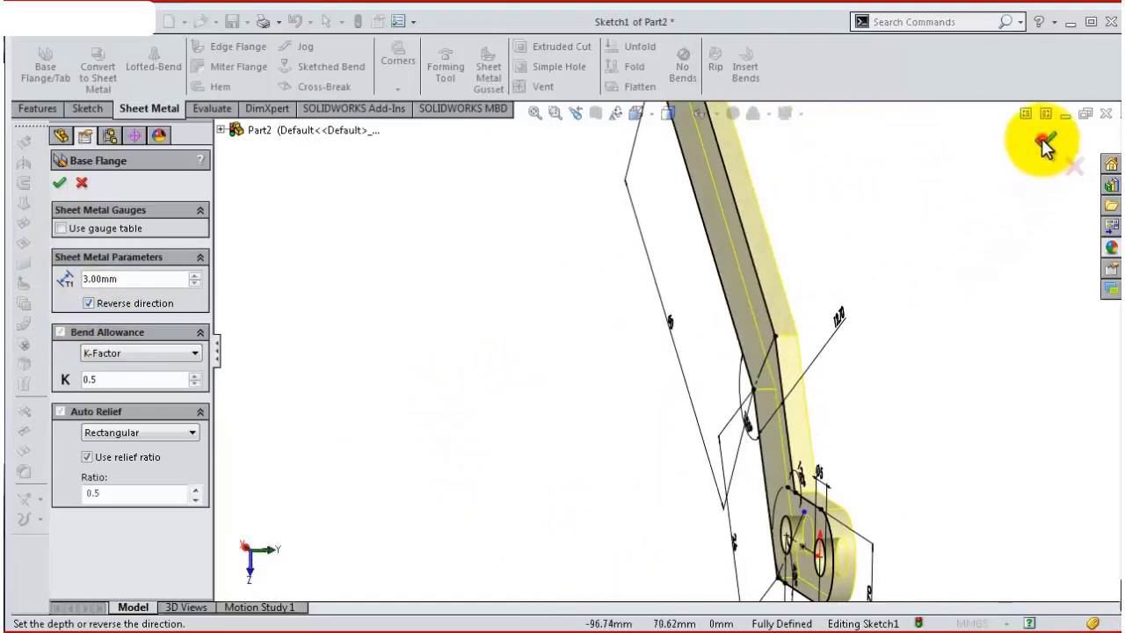
pyautogui.click(1045, 141)
pyautogui.moveTo(888, 360)
pyautogui.mouseDown(button='middle')
pyautogui.moveTo(794, 322)
pyautogui.moveTo(748, 271)
pyautogui.moveTo(735, 343)
pyautogui.moveTo(747, 349)
pyautogui.mouseUp(button='middle')
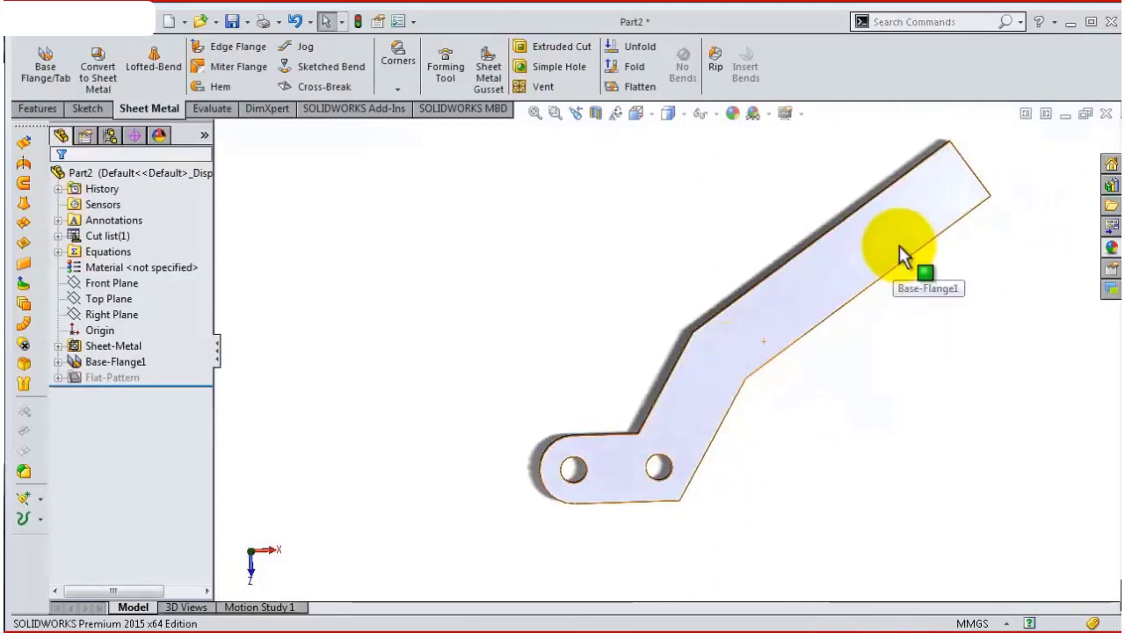
pyautogui.moveTo(897, 245); pyautogui.dragTo(880, 263, button='middle')
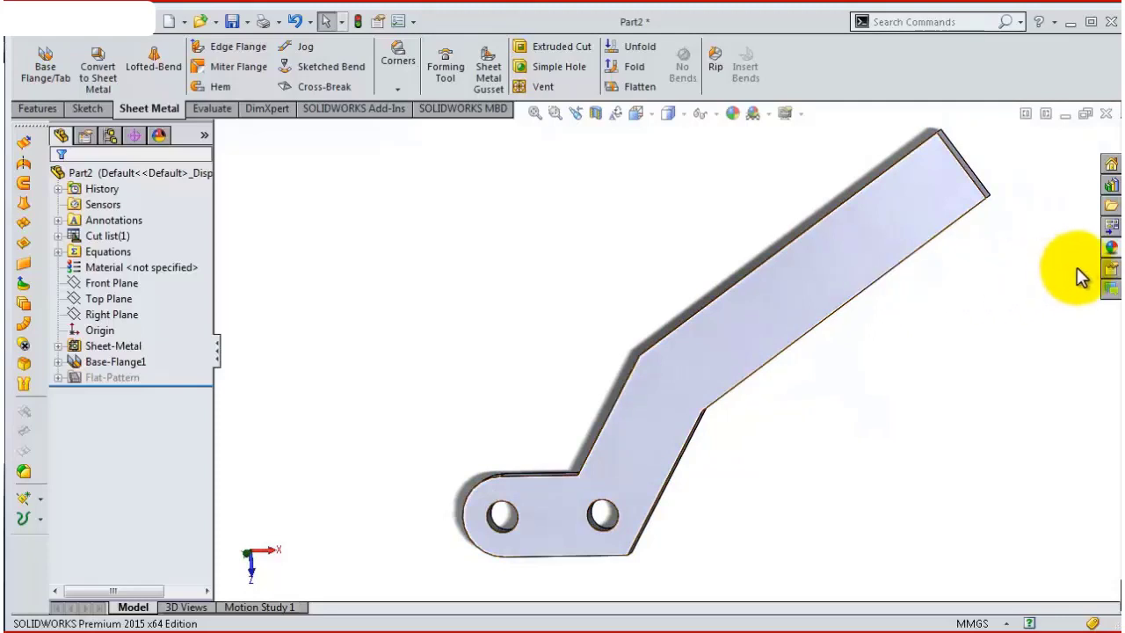
# Apply brushed steel from the Metal > Steel appearances library to the arm.
pyautogui.click(1112, 249)
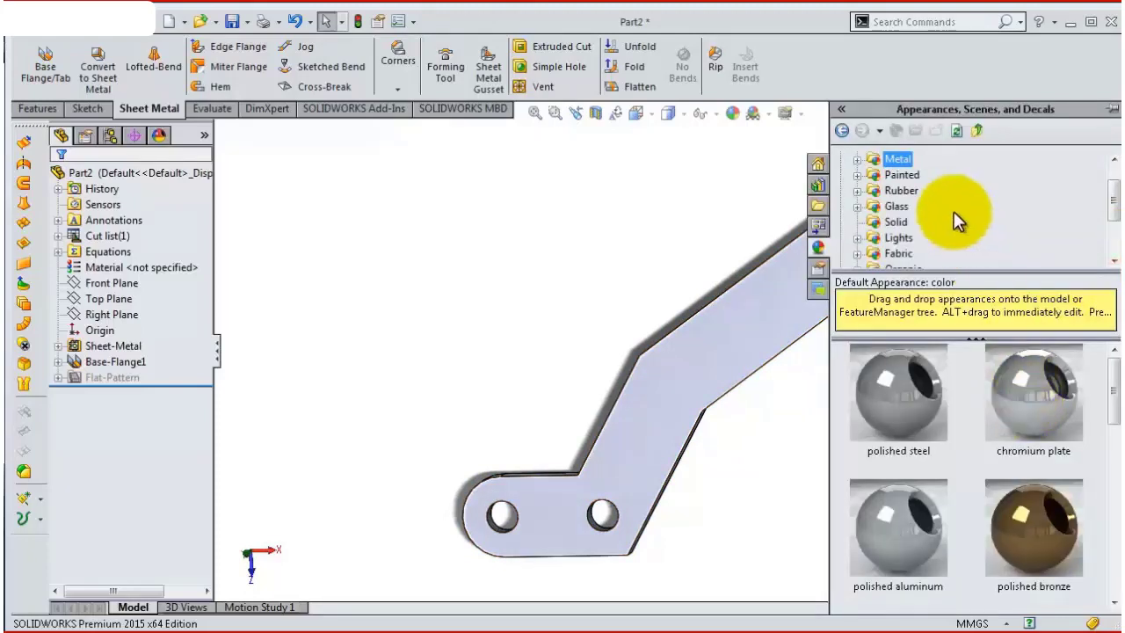
pyautogui.click(858, 160)
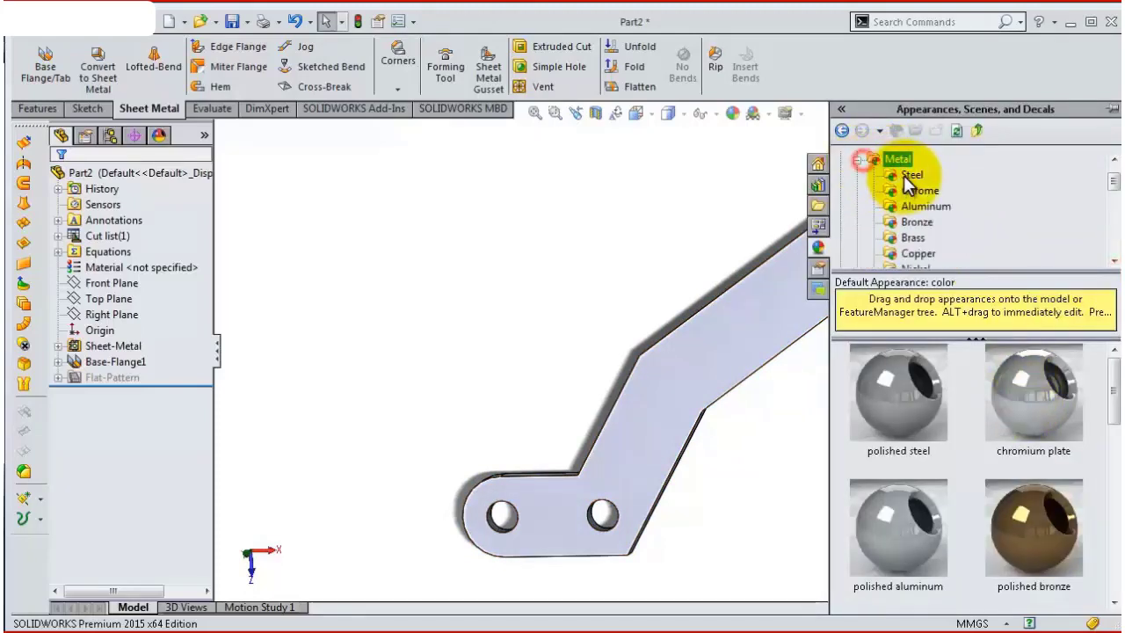
pyautogui.click(910, 174)
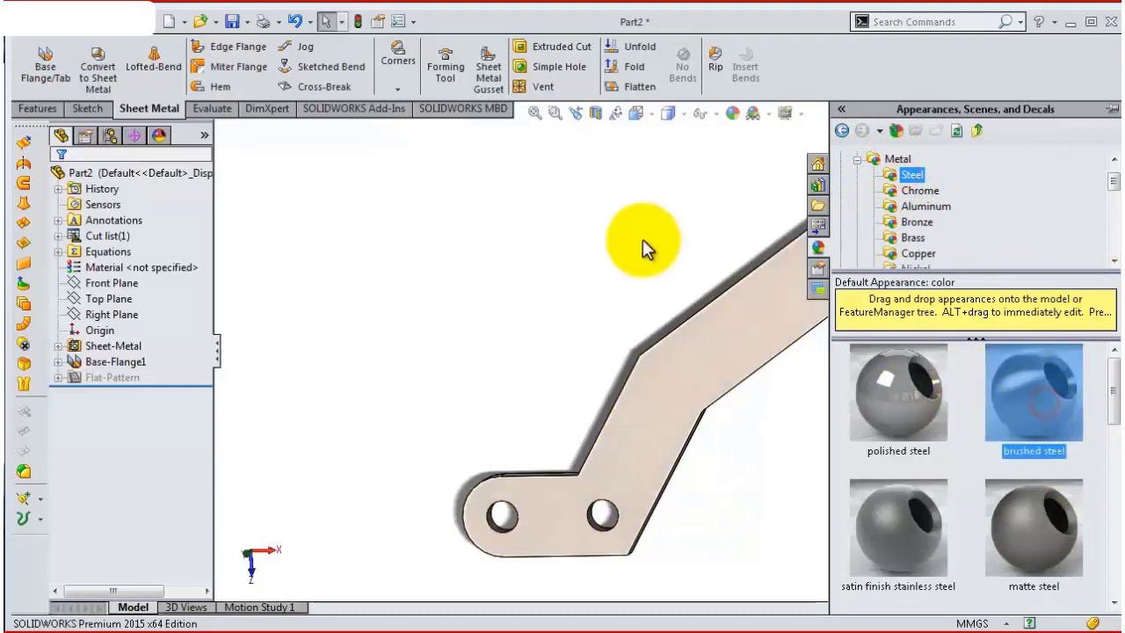
pyautogui.moveTo(1076, 409); pyautogui.dragTo(651, 251)
pyautogui.moveTo(656, 265); pyautogui.dragTo(695, 263, button='middle')
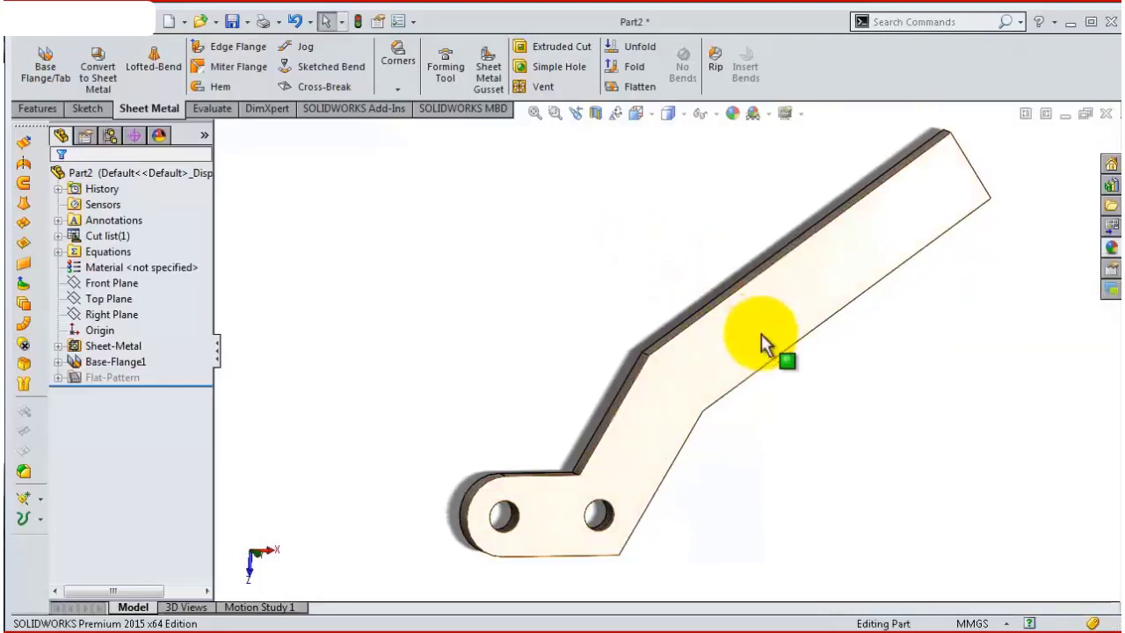
pyautogui.moveTo(798, 439); pyautogui.dragTo(761, 451, button='middle')
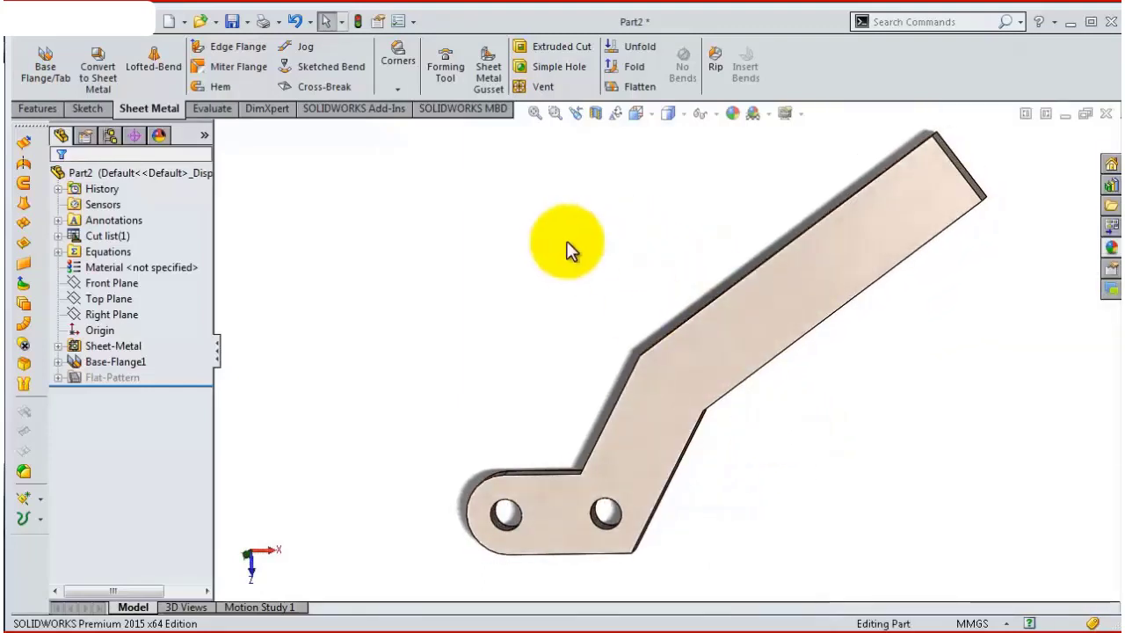
# Add a full round fillet using both side faces and the end face as center face set.
pyautogui.click(45, 107)
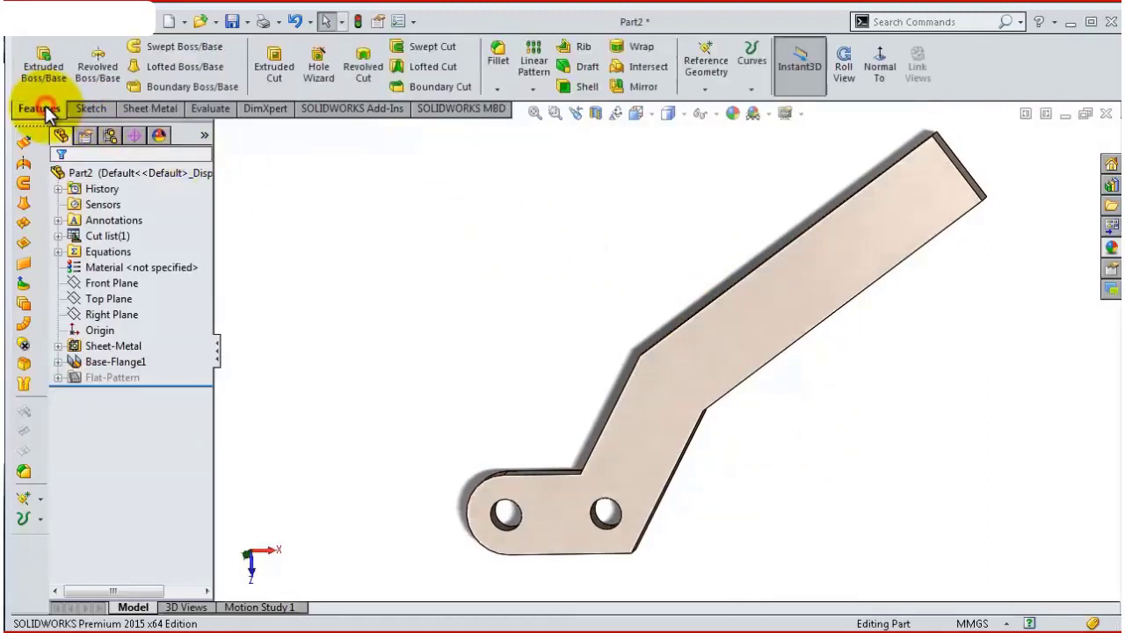
pyautogui.click(496, 68)
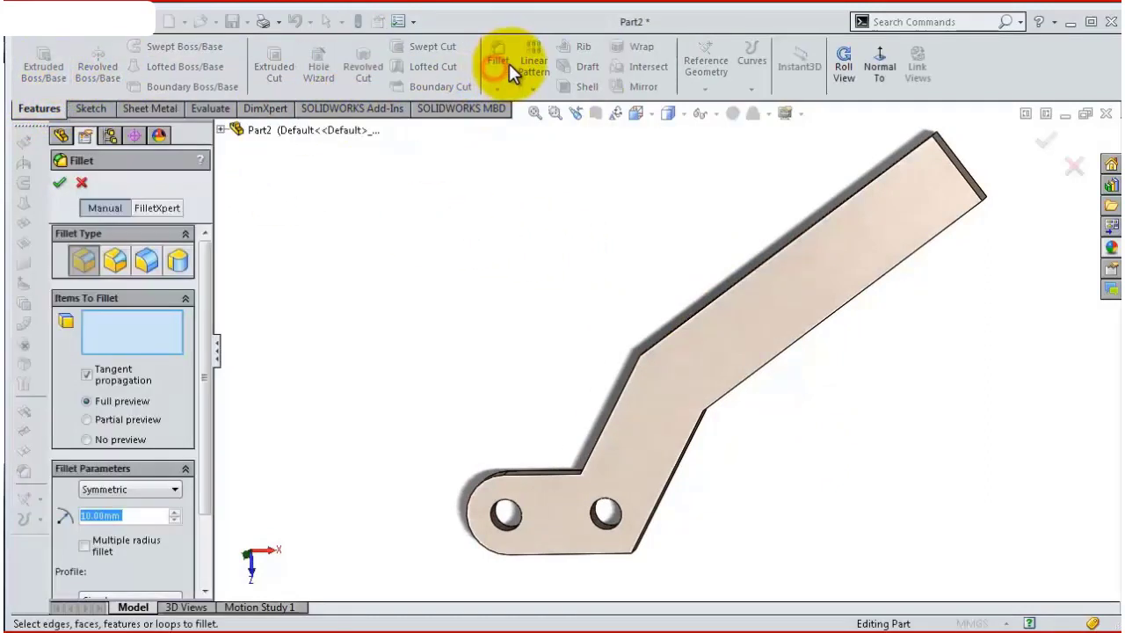
pyautogui.click(179, 256)
pyautogui.moveTo(603, 253)
pyautogui.mouseDown(button='middle')
pyautogui.moveTo(590, 369)
pyautogui.moveTo(891, 270)
pyautogui.mouseUp(button='middle')
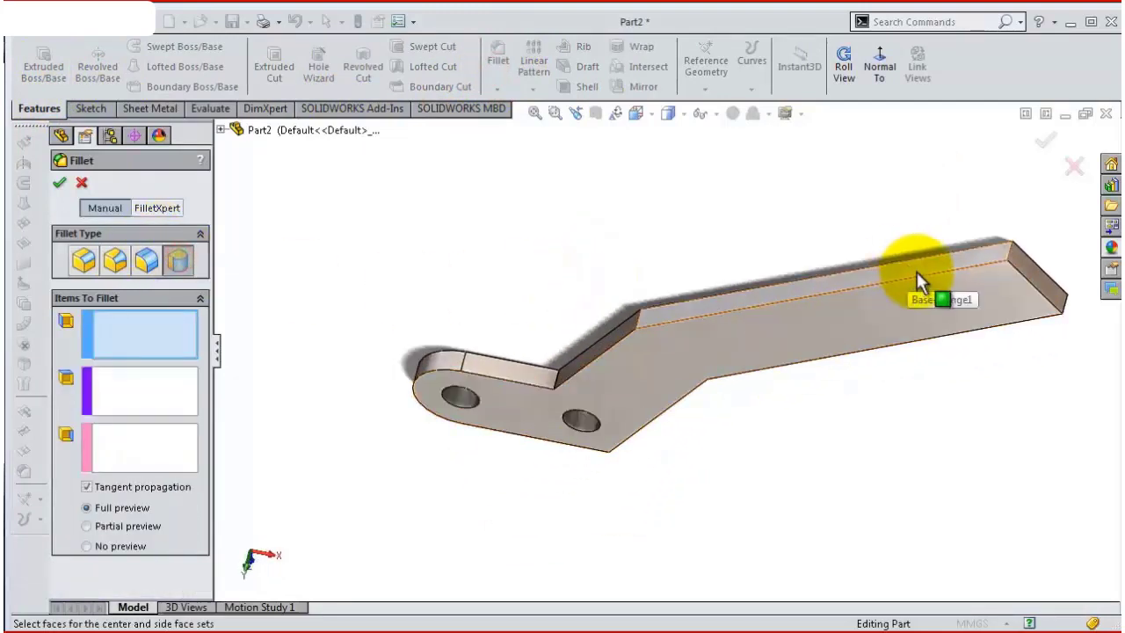
pyautogui.click(917, 274)
pyautogui.click(1031, 280)
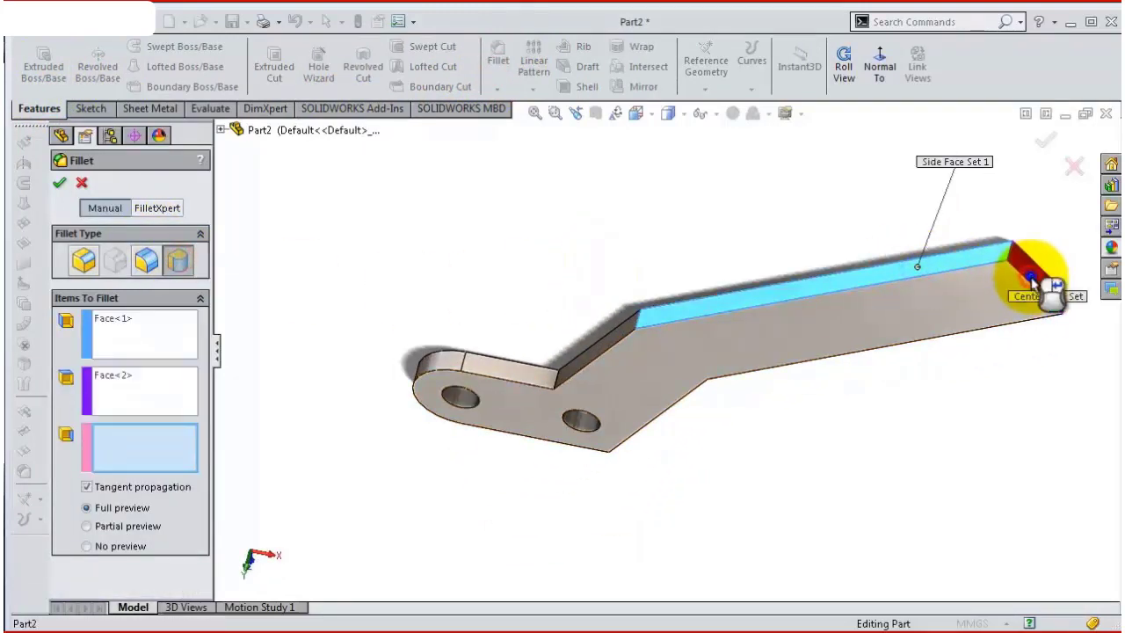
pyautogui.moveTo(1033, 280)
pyautogui.mouseDown(button='middle')
pyautogui.moveTo(984, 309)
pyautogui.moveTo(909, 236)
pyautogui.mouseUp(button='middle')
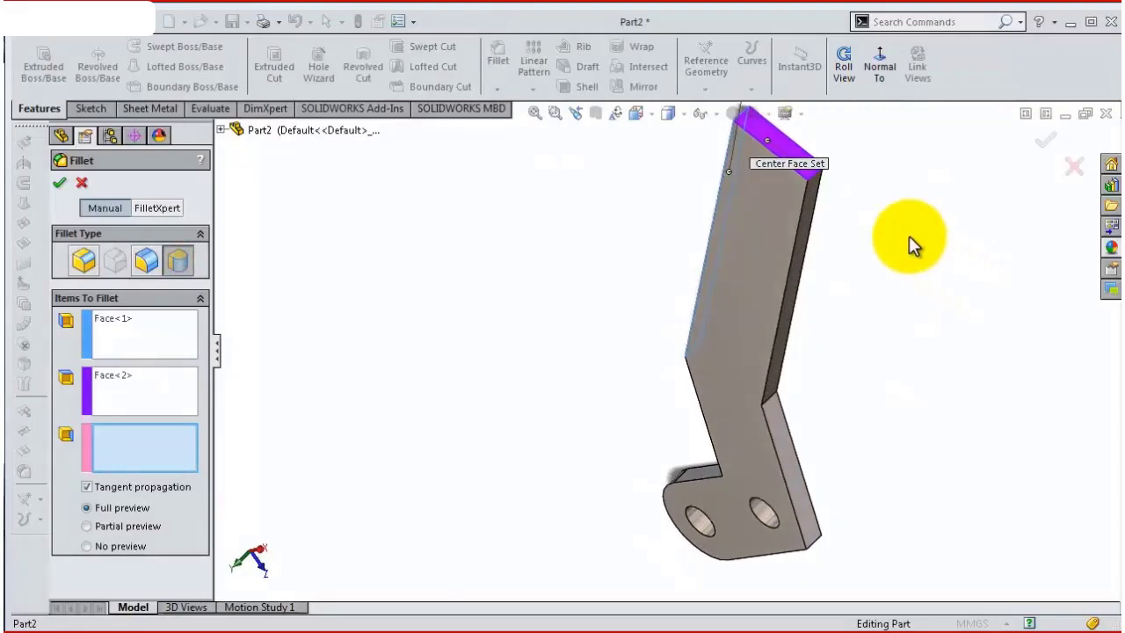
pyautogui.click(814, 202)
pyautogui.press('Return')
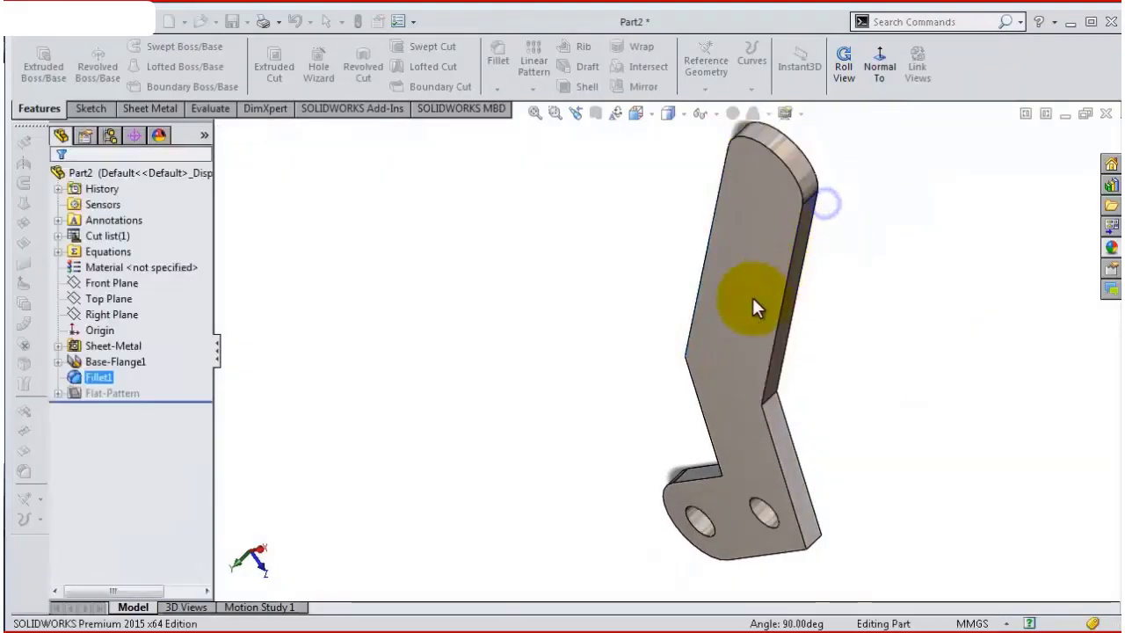
pyautogui.moveTo(755, 308)
pyautogui.mouseDown(button='middle')
pyautogui.moveTo(829, 231)
pyautogui.moveTo(836, 314)
pyautogui.mouseUp(button='middle')
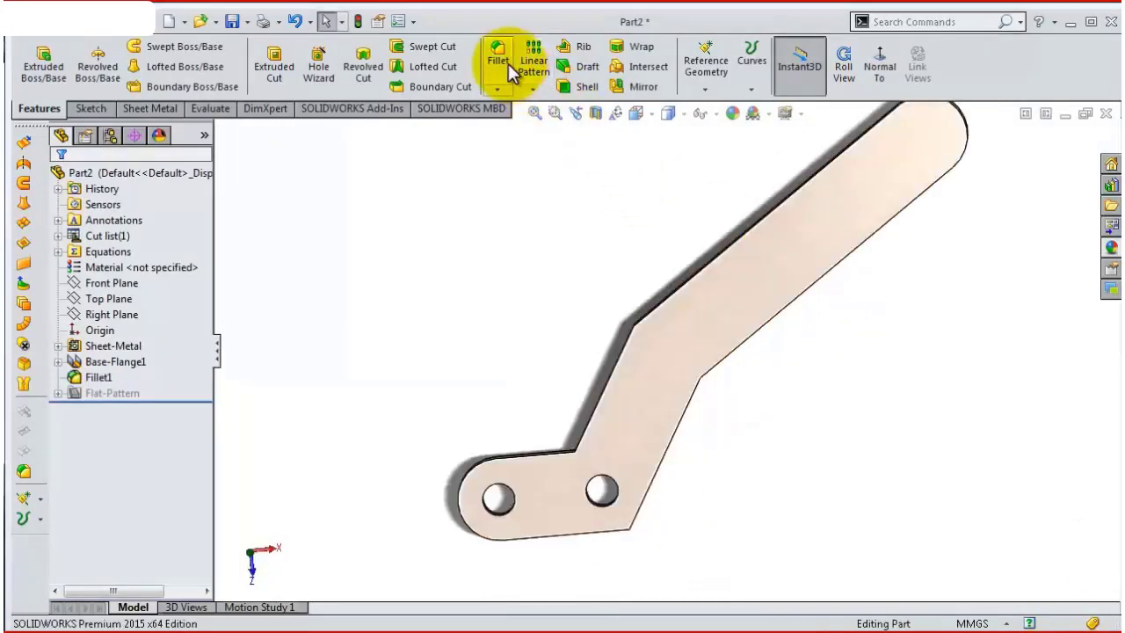
# Start a constant-radius fillet with a 6.35 mm radius.
pyautogui.click(498, 58)
pyautogui.click(95, 264)
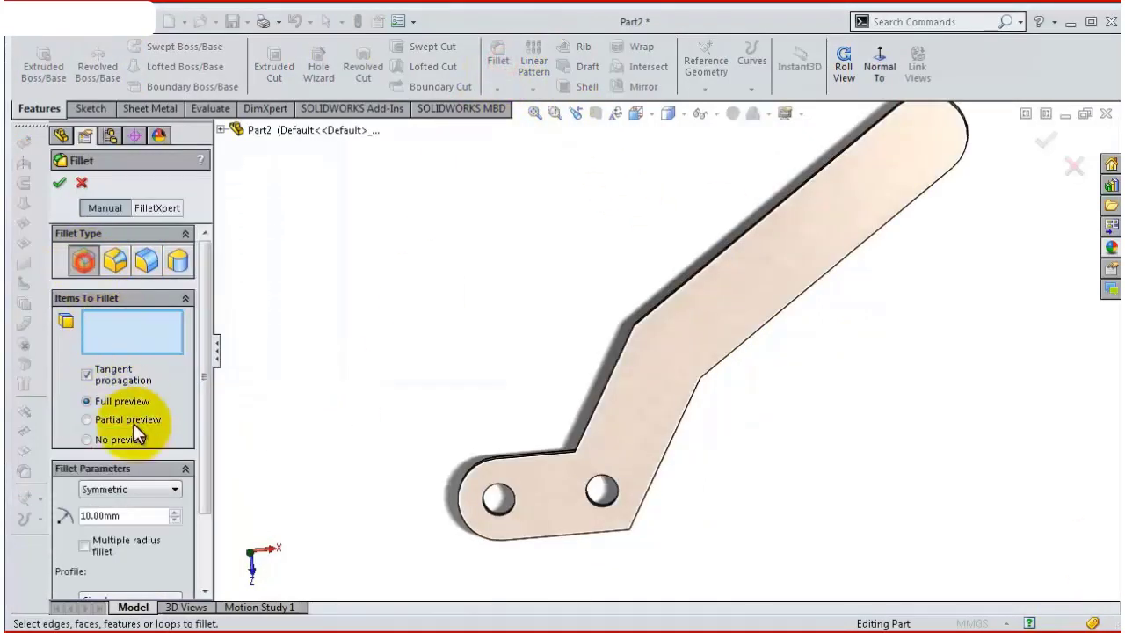
pyautogui.click(129, 515)
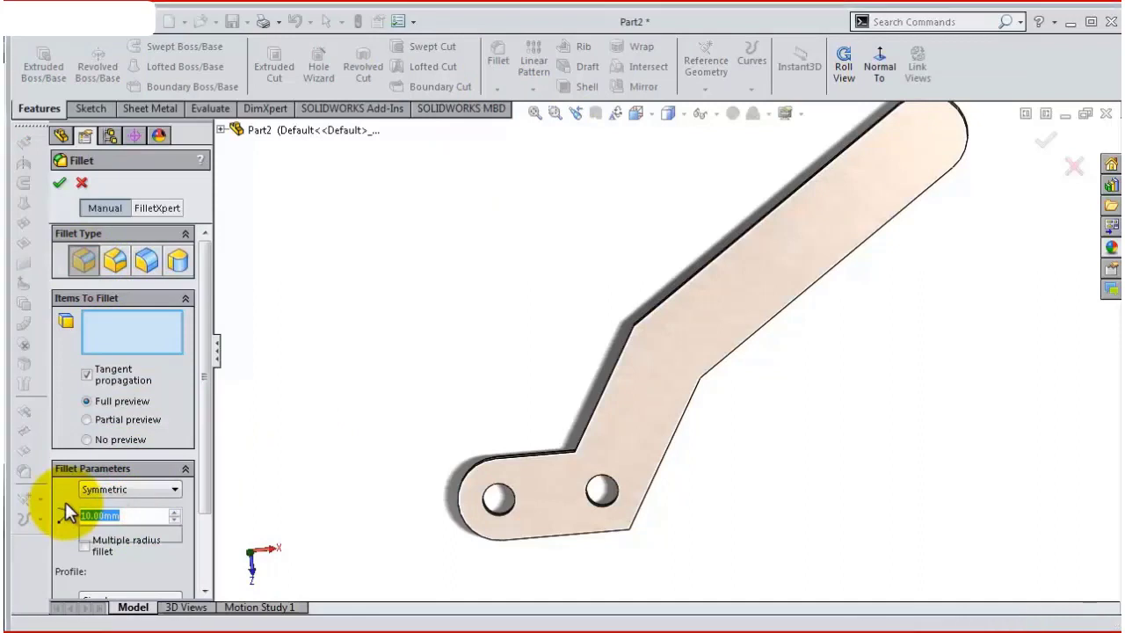
pyautogui.write('6.35')
pyautogui.press('Return')
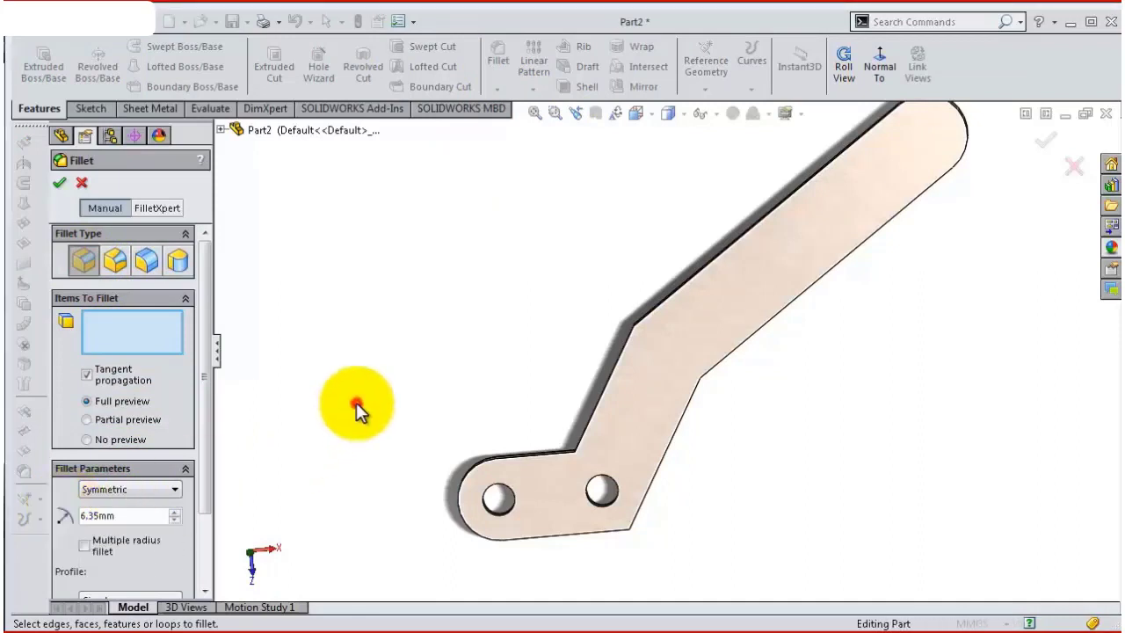
pyautogui.moveTo(356, 402)
pyautogui.mouseDown(button='middle')
pyautogui.moveTo(485, 466)
pyautogui.moveTo(580, 458)
pyautogui.mouseUp(button='middle')
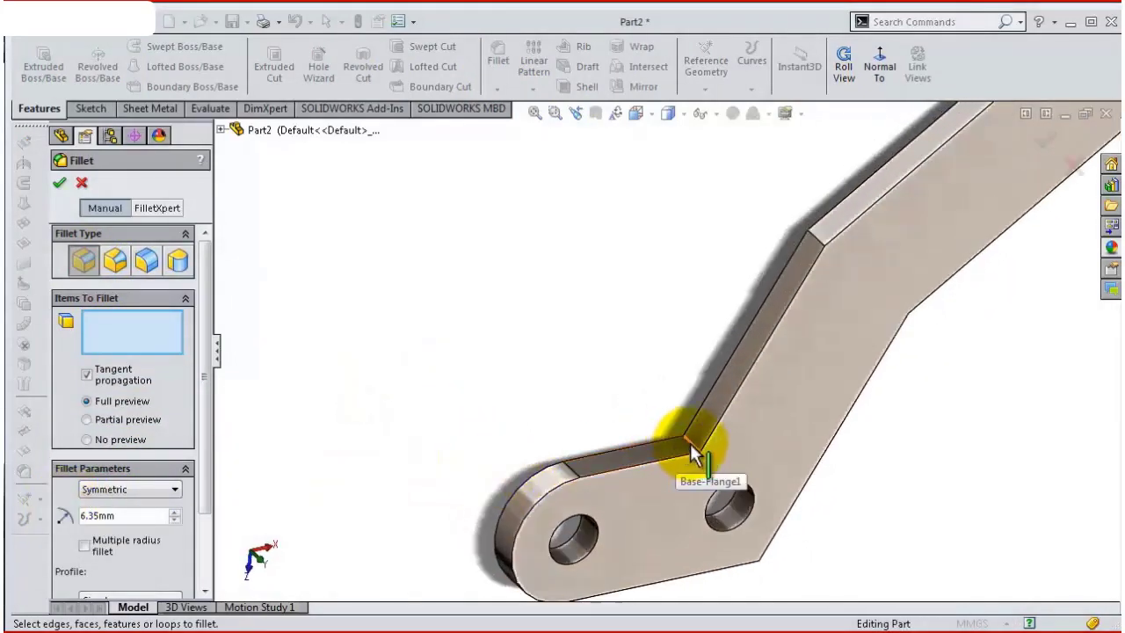
# Select the jog and lower corner edges, removing a stray face, and create Fillet2.
pyautogui.click(691, 444)
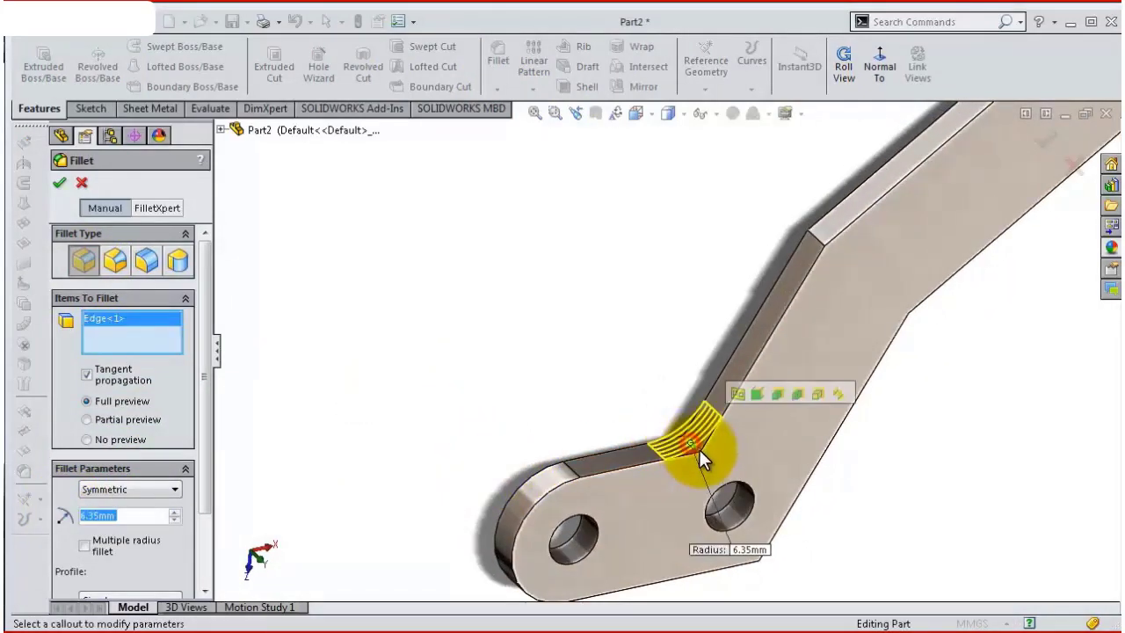
pyautogui.click(819, 238)
pyautogui.moveTo(891, 375)
pyautogui.mouseDown(button='middle')
pyautogui.moveTo(829, 314)
pyautogui.moveTo(876, 315)
pyautogui.mouseUp(button='middle')
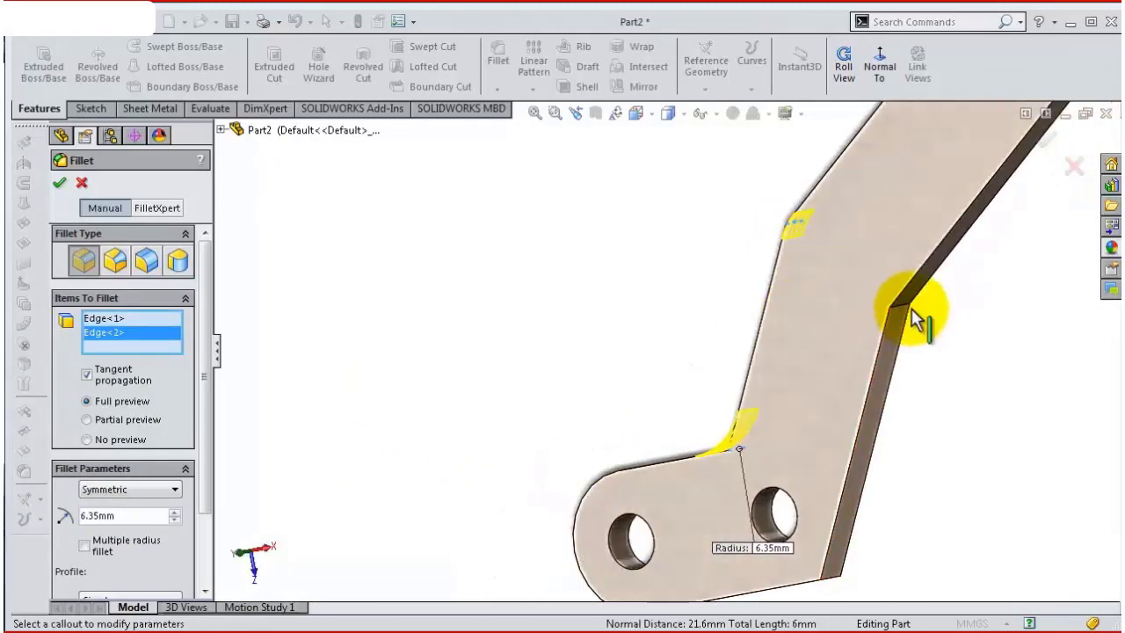
pyautogui.click(906, 313)
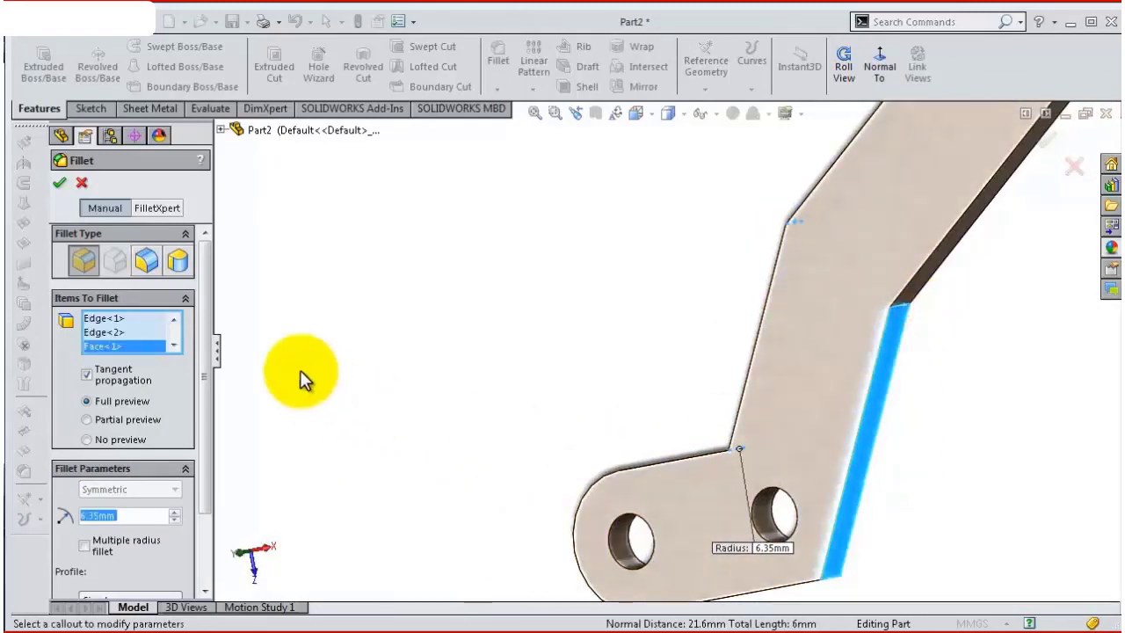
pyautogui.rightClick(140, 343)
pyautogui.click(169, 368)
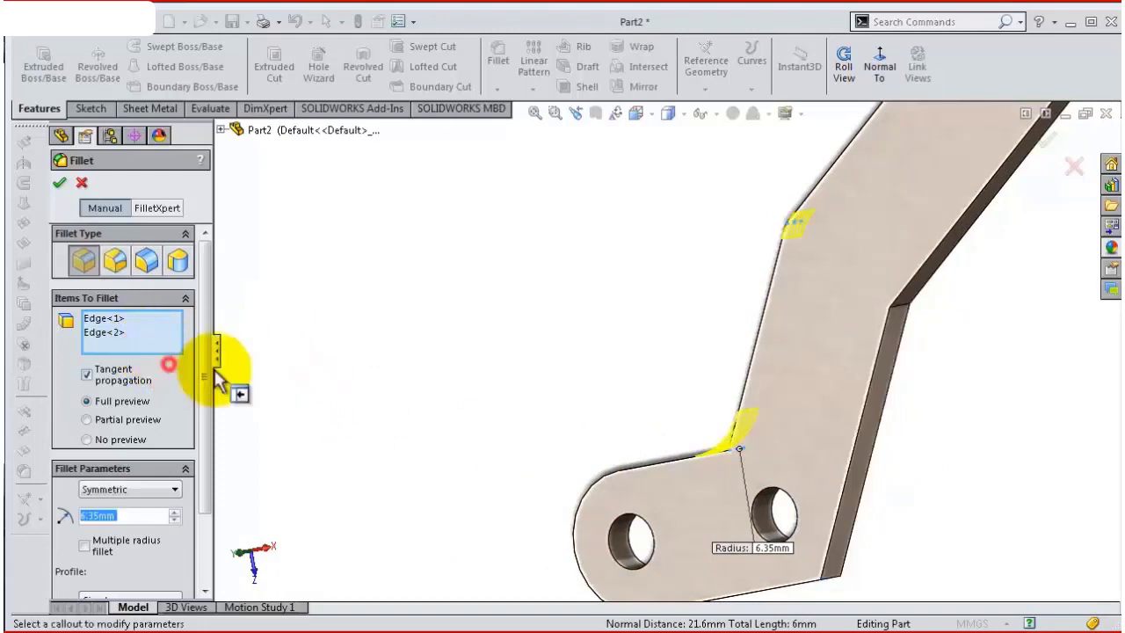
pyautogui.click(897, 310)
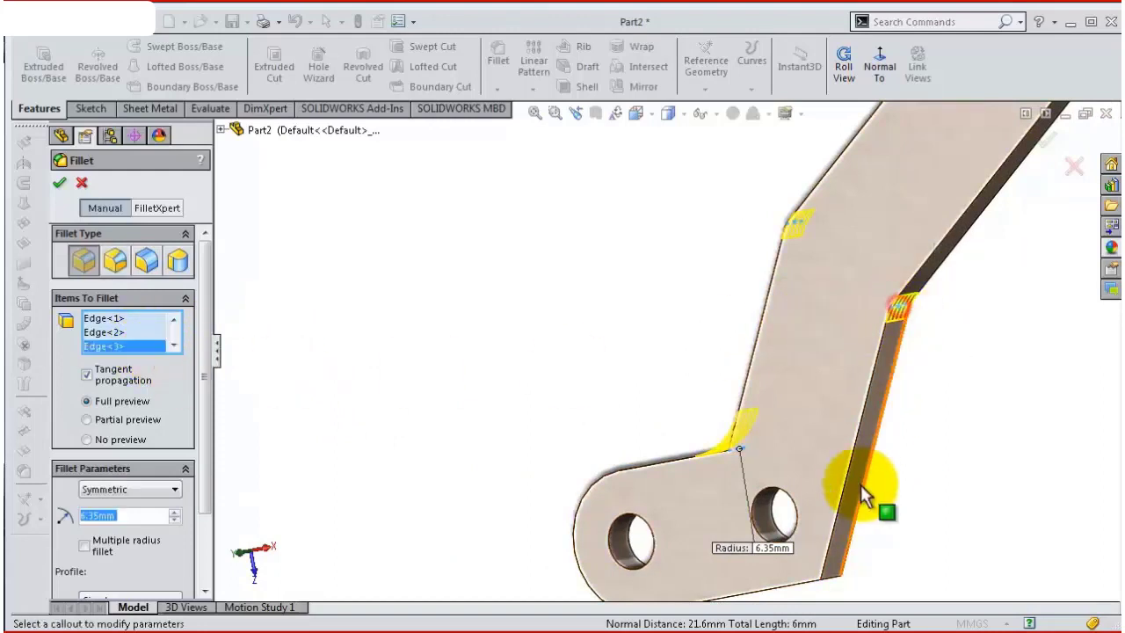
pyautogui.click(831, 582)
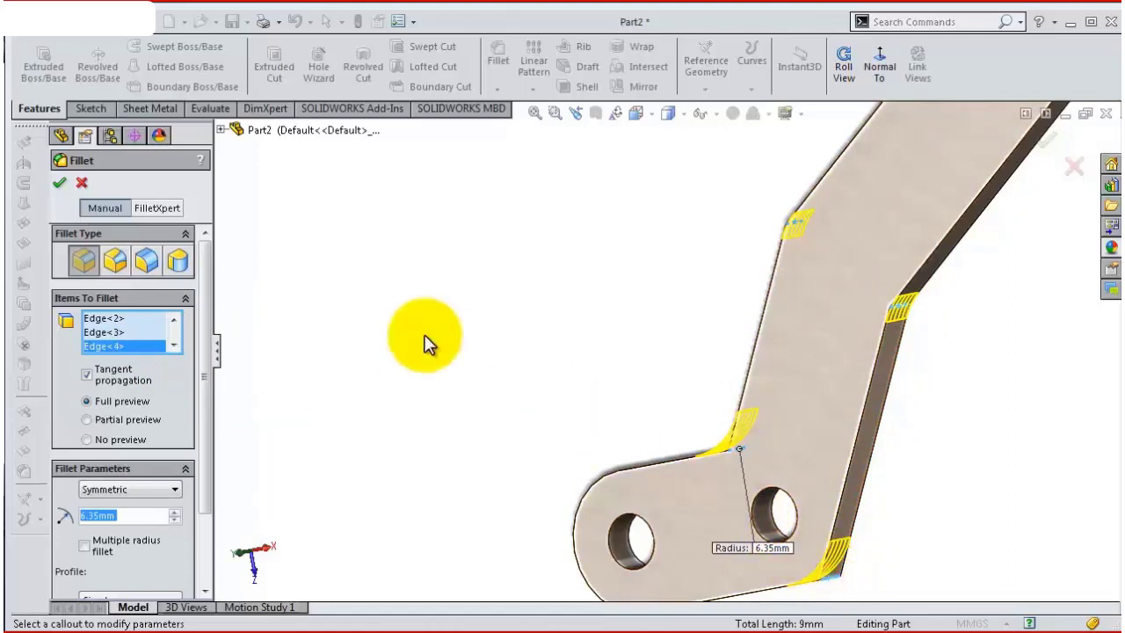
pyautogui.click(57, 179)
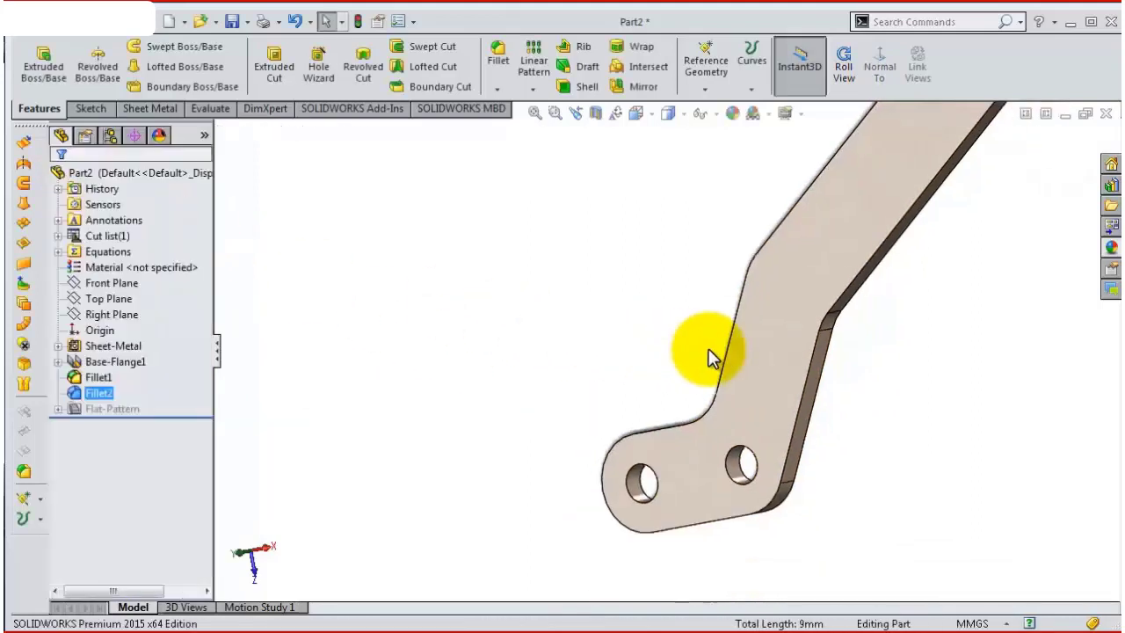
pyautogui.moveTo(710, 357)
pyautogui.mouseDown(button='middle')
pyautogui.moveTo(758, 310)
pyautogui.moveTo(744, 297)
pyautogui.moveTo(710, 362)
pyautogui.moveTo(749, 349)
pyautogui.mouseUp(button='middle')
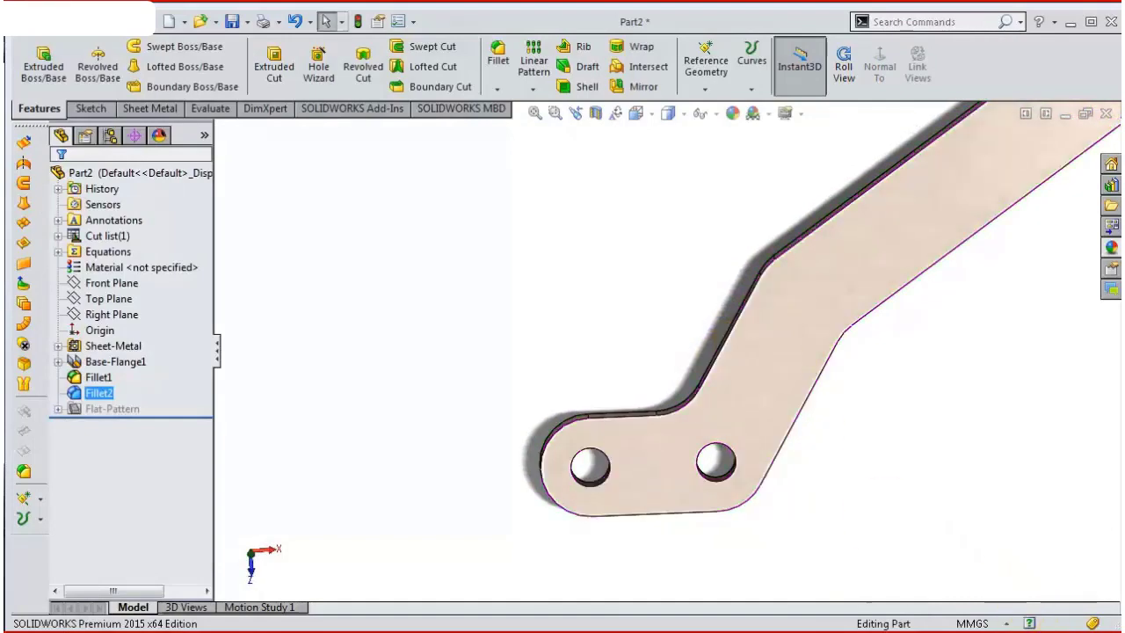
# Show Sketch1 and start a new sketch on the flange face, viewed normal to it.
pyautogui.click(57, 362)
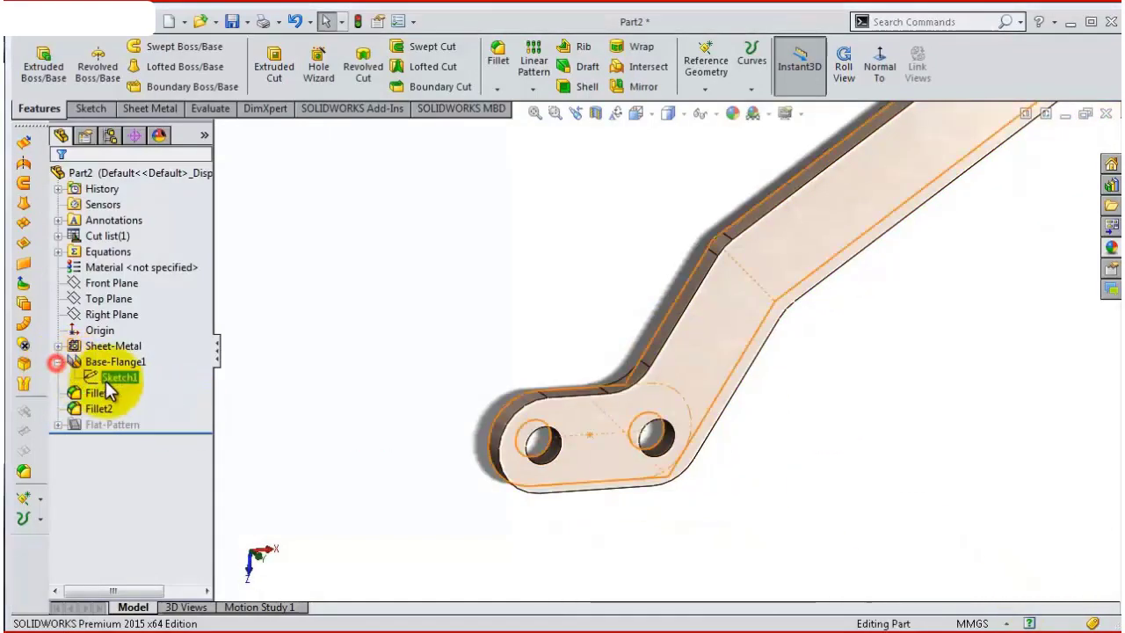
pyautogui.click(106, 378)
pyautogui.click(131, 349)
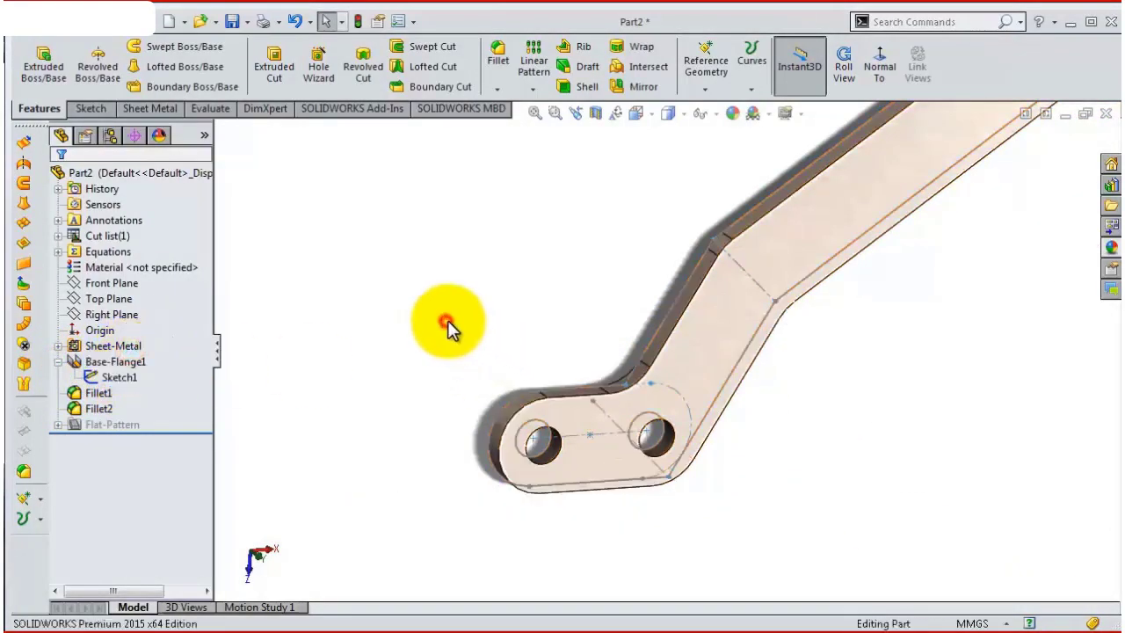
pyautogui.moveTo(447, 326); pyautogui.dragTo(669, 331, button='middle')
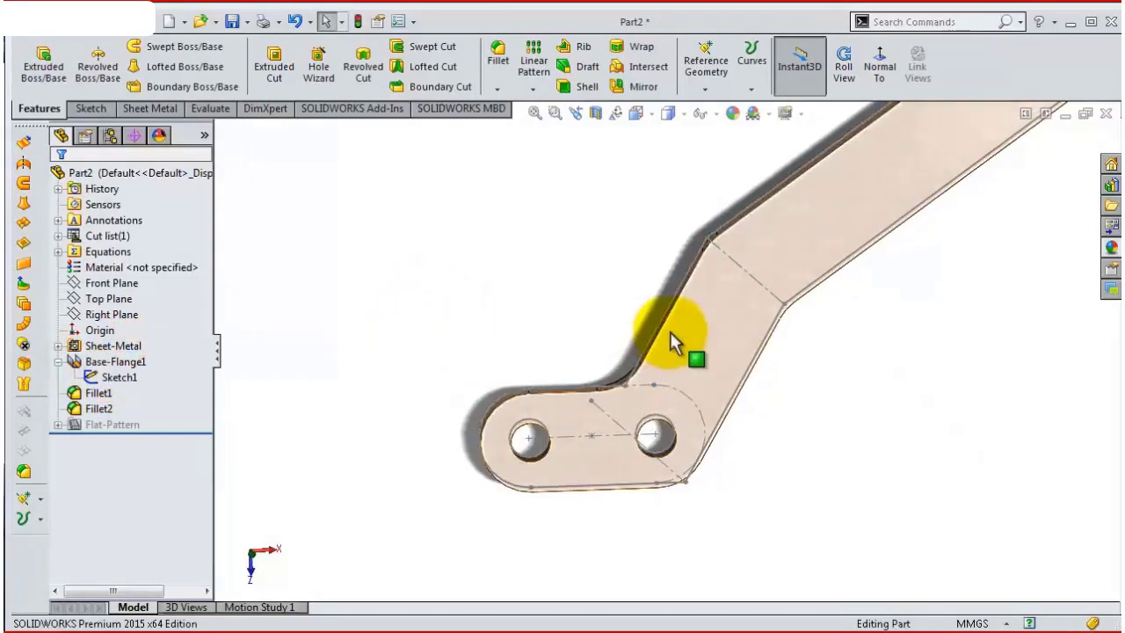
pyautogui.click(706, 331)
pyautogui.click(769, 280)
pyautogui.click(721, 70)
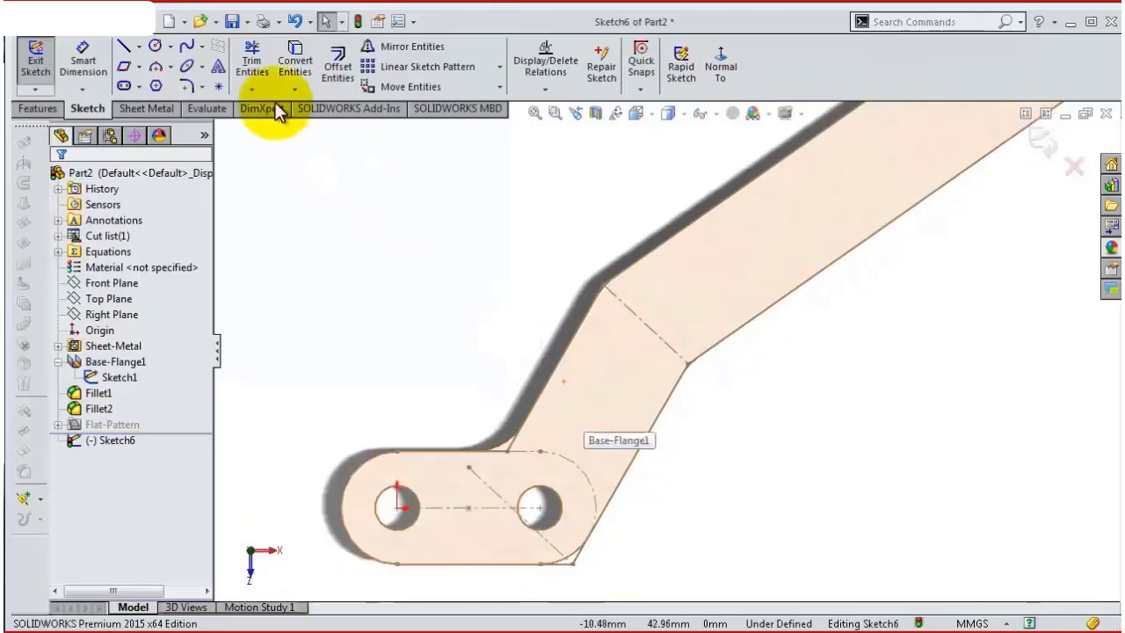
# Draw a line across the arm from the outer jog corner to the opposite edge.
pyautogui.click(126, 48)
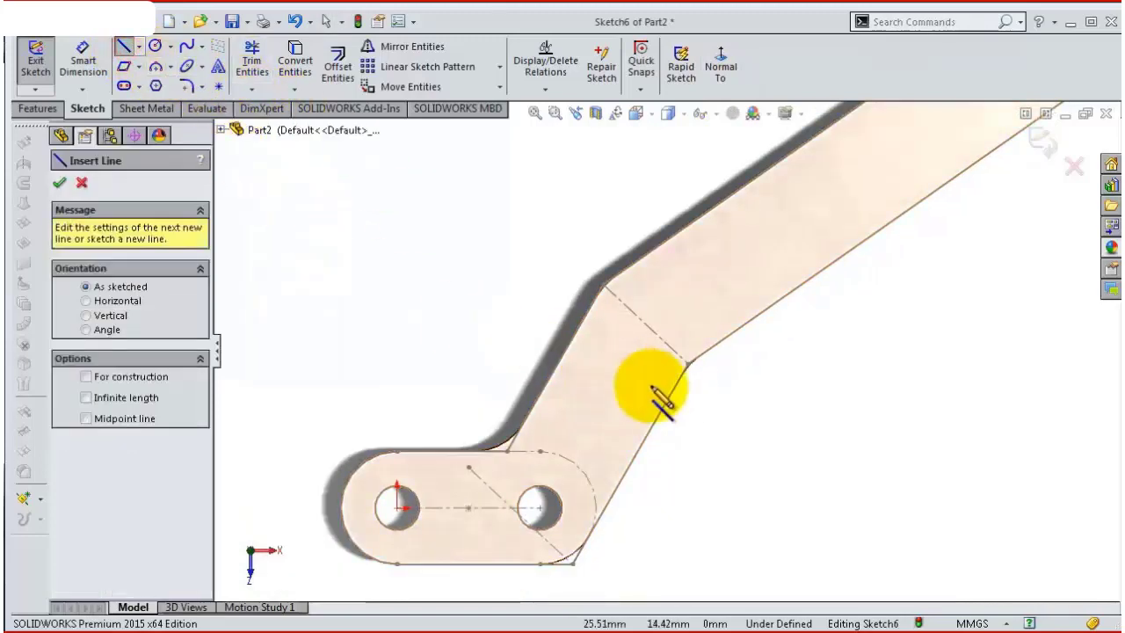
pyautogui.scroll(-3, 682, 369)
pyautogui.scroll(-3, 690, 325)
pyautogui.click(693, 309)
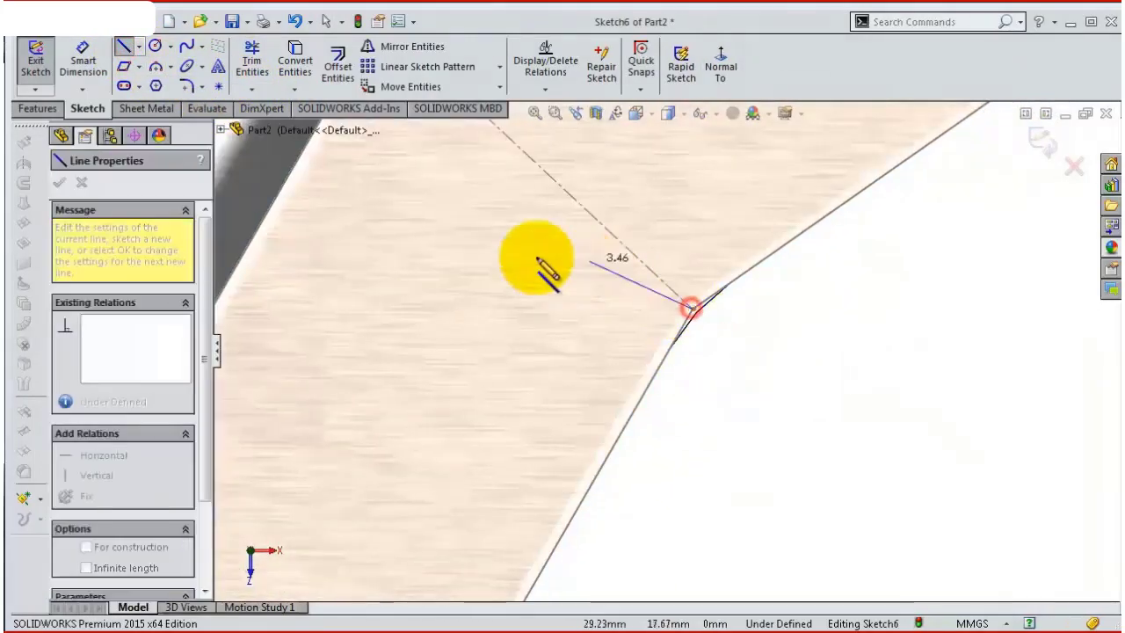
pyautogui.scroll(-3, 538, 238)
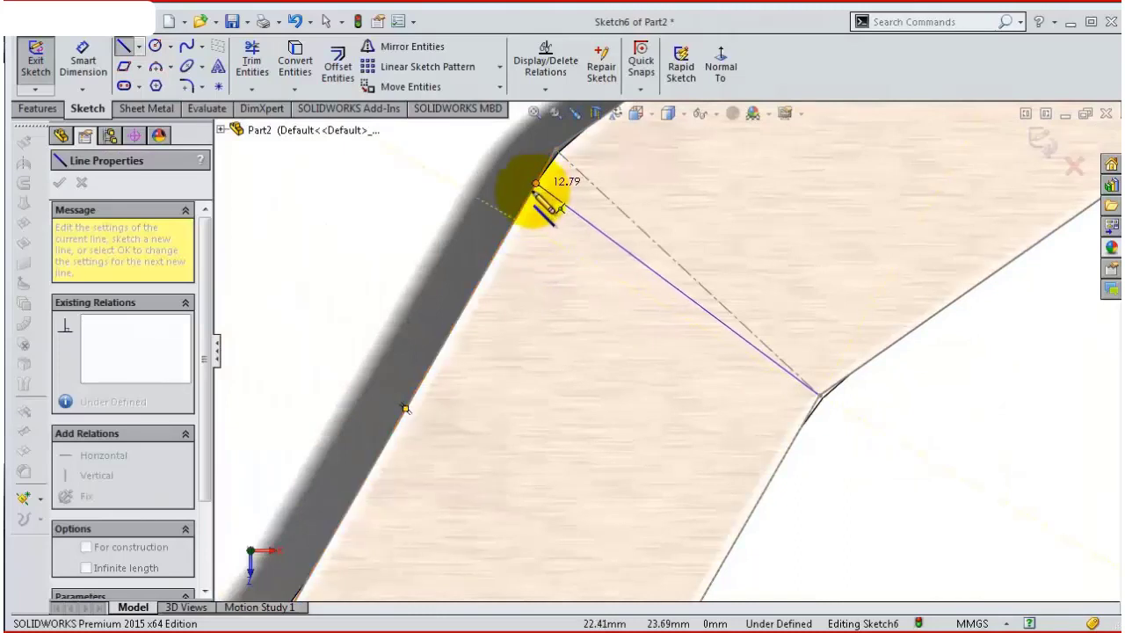
pyautogui.click(515, 219)
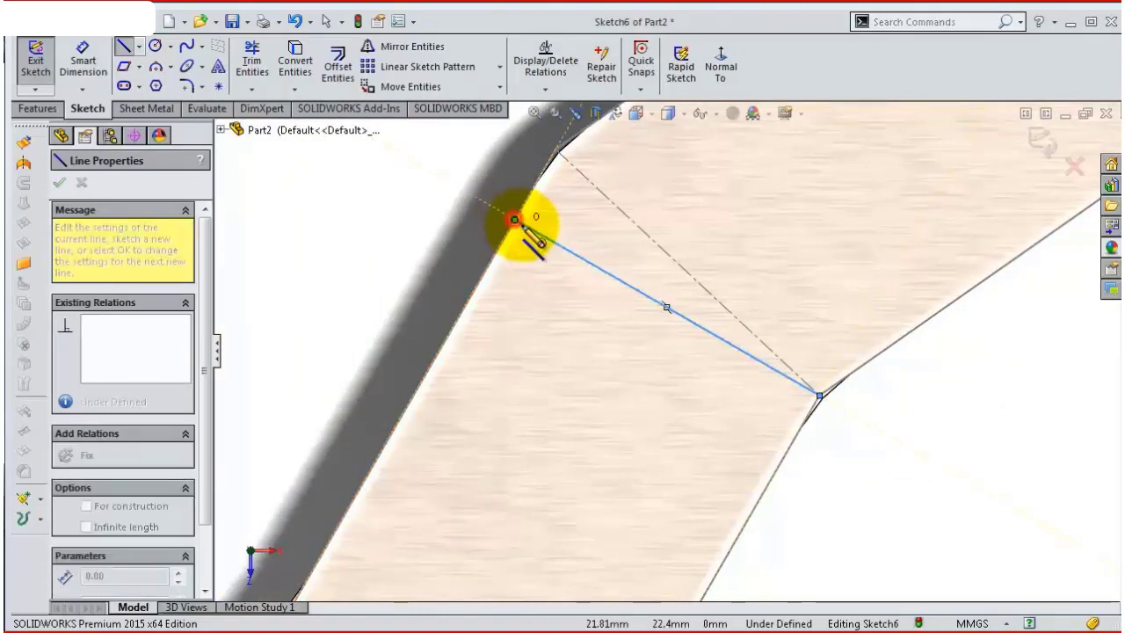
pyautogui.press('Escape')
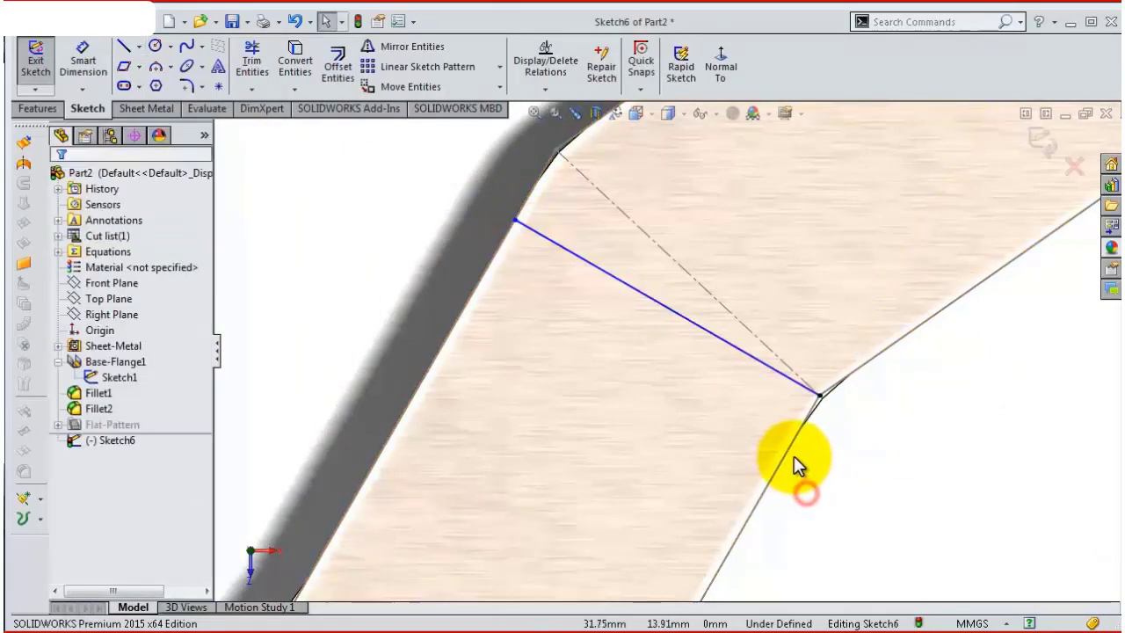
# Make the line perpendicular to the arm's lower edge and start a Jog from it.
pyautogui.click(793, 457)
pyautogui.click(790, 384)
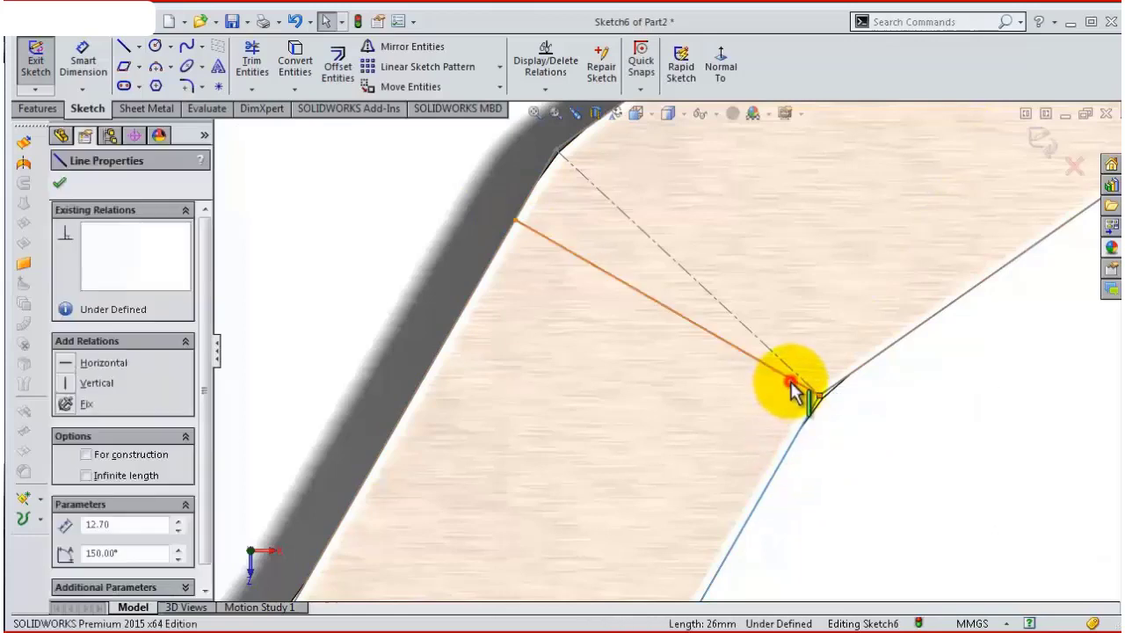
pyautogui.click(865, 317)
pyautogui.click(906, 428)
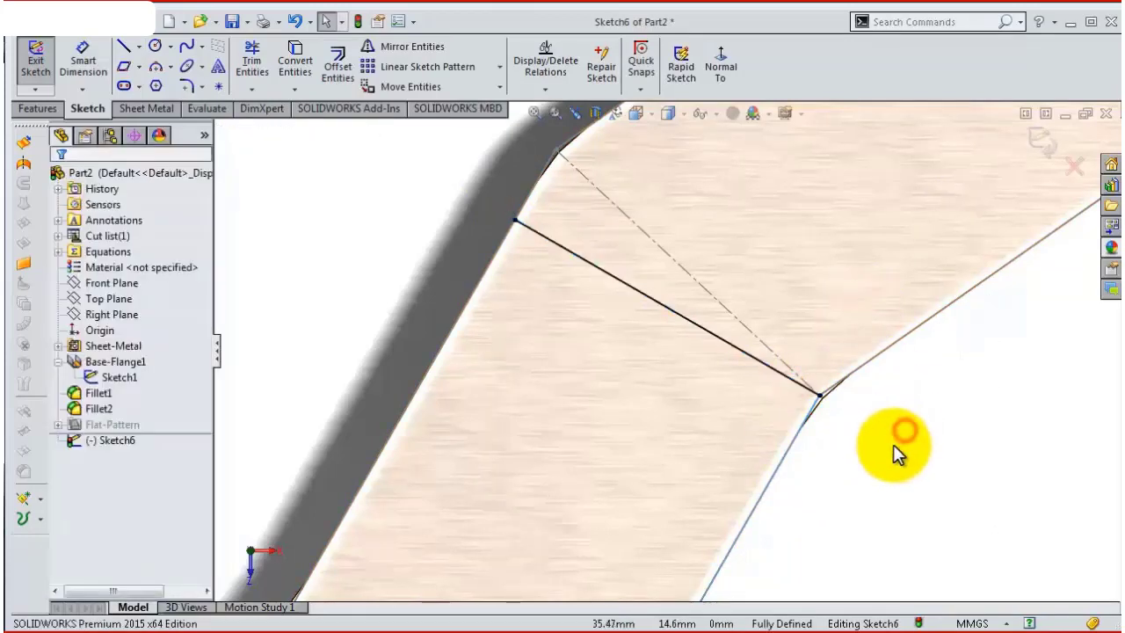
pyautogui.scroll(1, 888, 447)
pyautogui.scroll(1, 866, 439)
pyautogui.scroll(1, 856, 429)
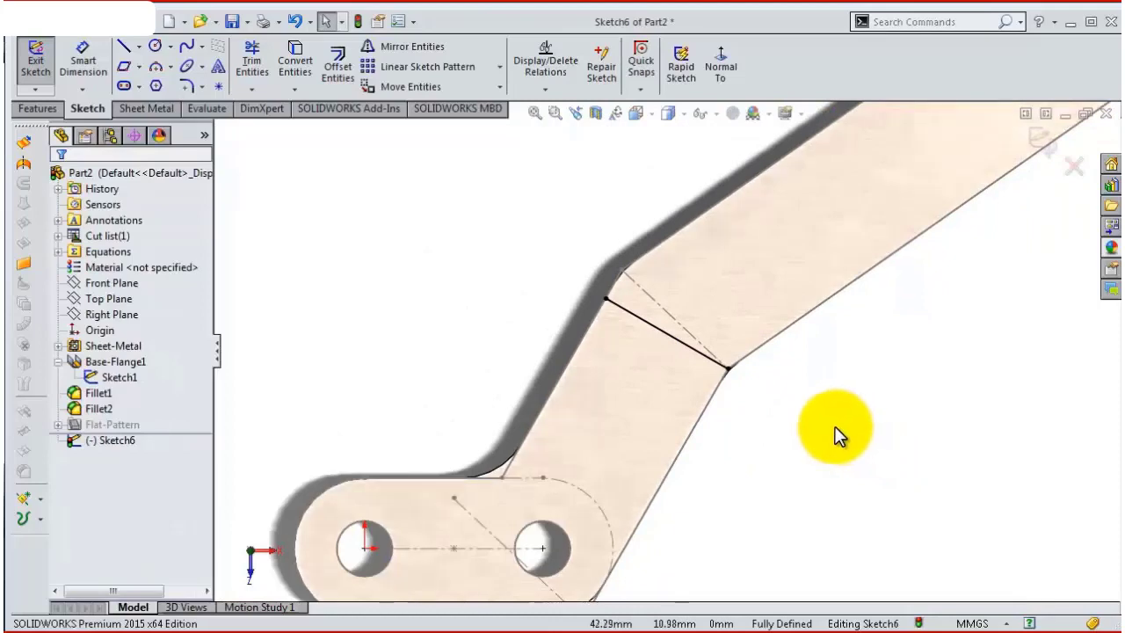
pyautogui.moveTo(816, 422); pyautogui.dragTo(888, 444, button='middle')
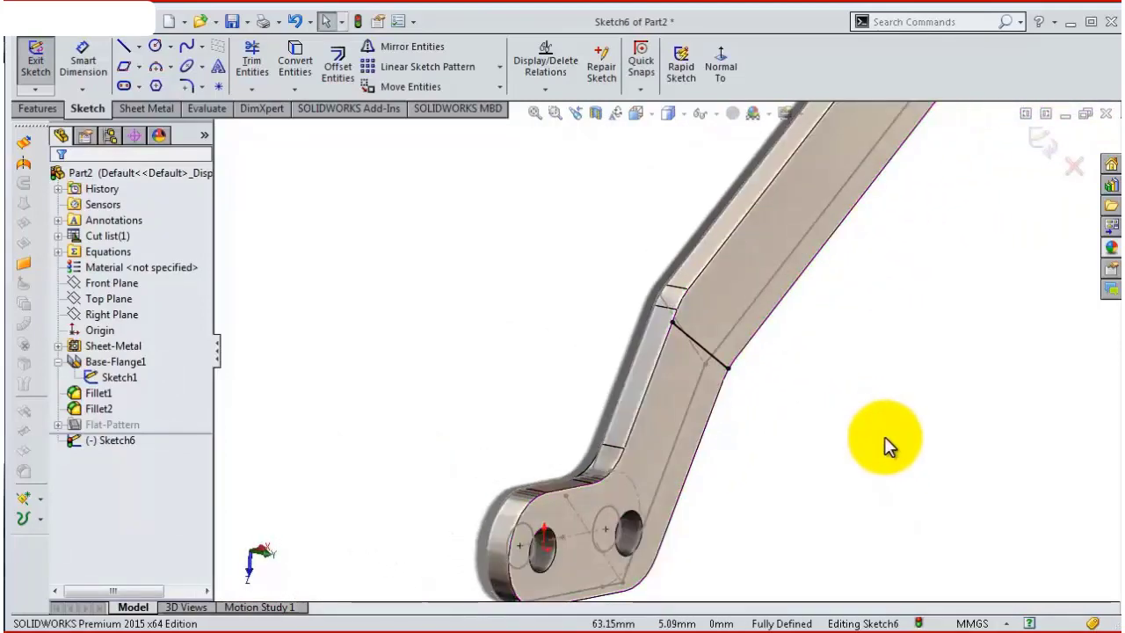
pyautogui.scroll(1, 847, 420)
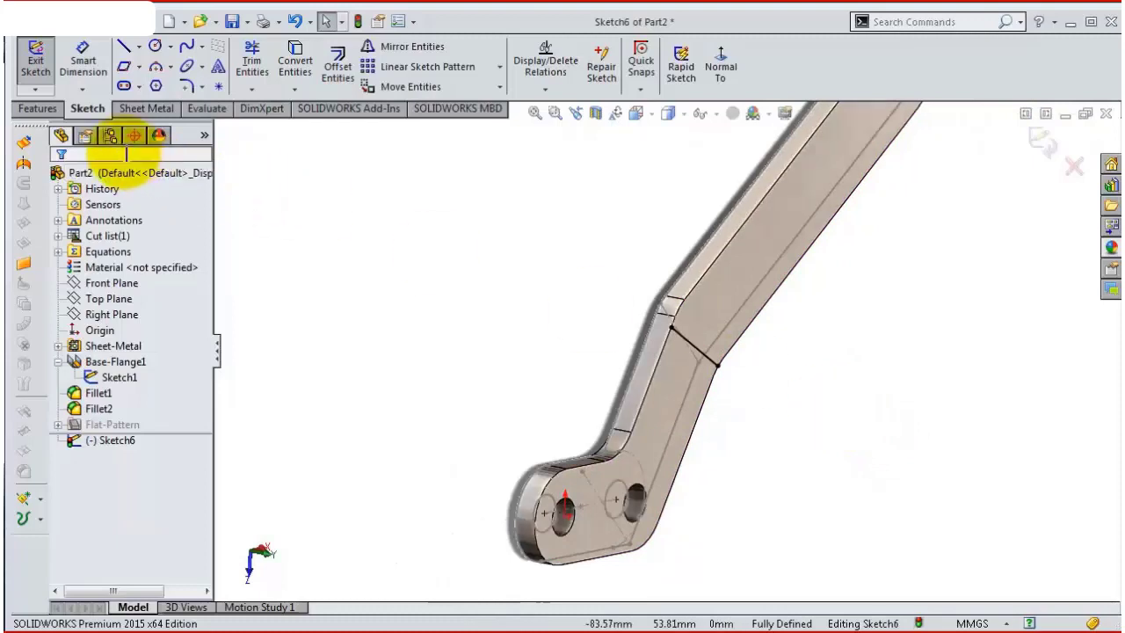
pyautogui.click(134, 109)
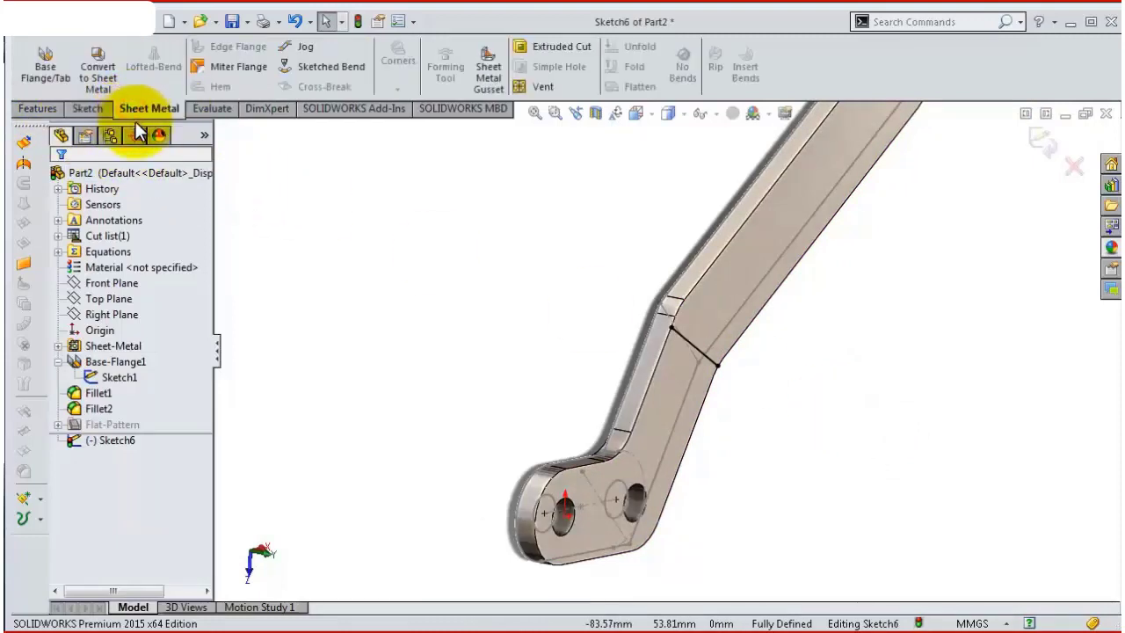
pyautogui.click(289, 46)
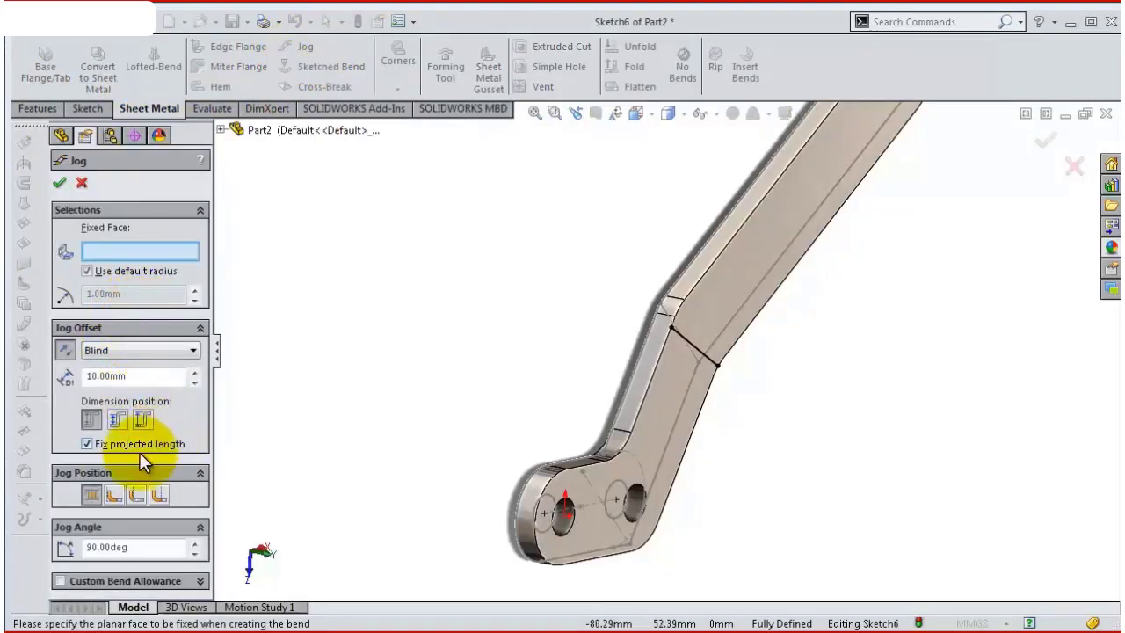
# Change the jog position, fix the upper arm face, and set a 3.175 mm offset.
pyautogui.click(114, 495)
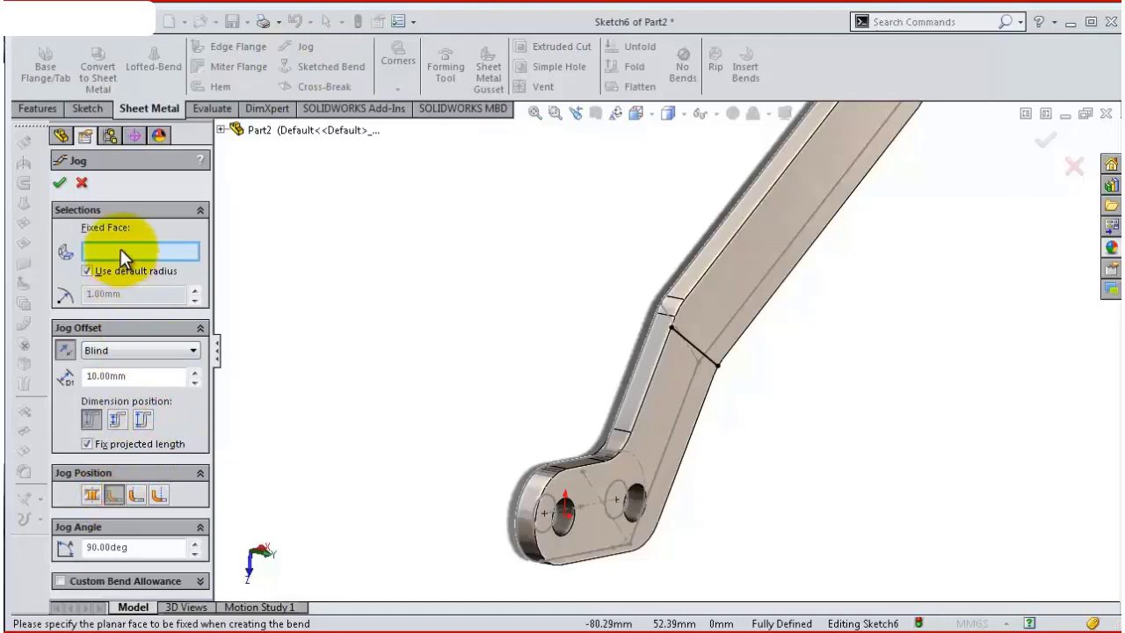
pyautogui.click(122, 251)
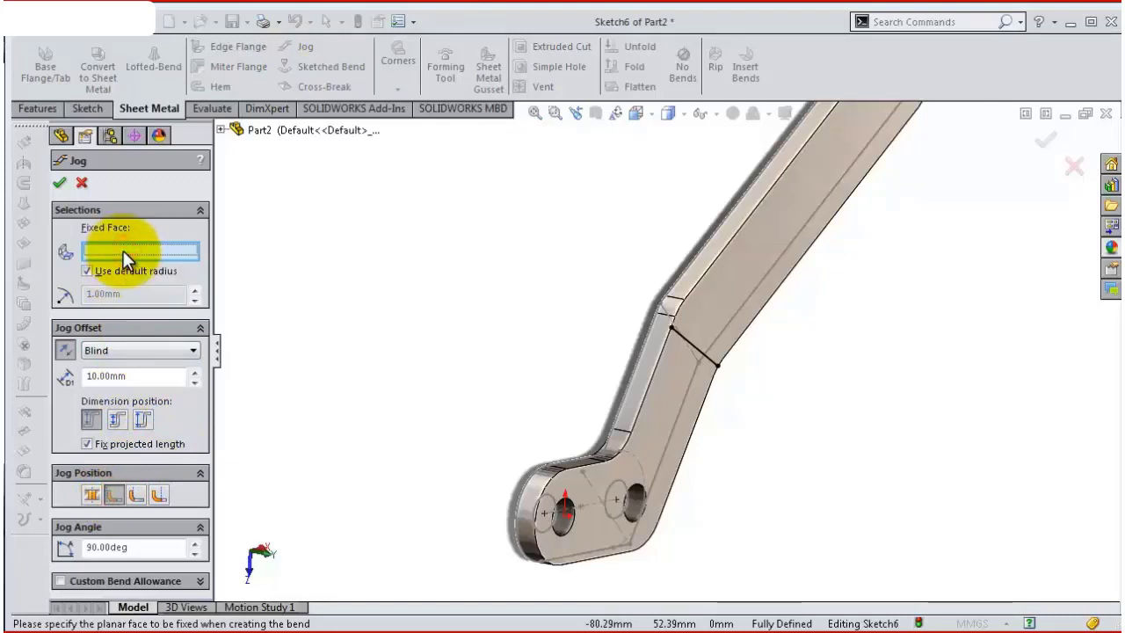
pyautogui.click(759, 250)
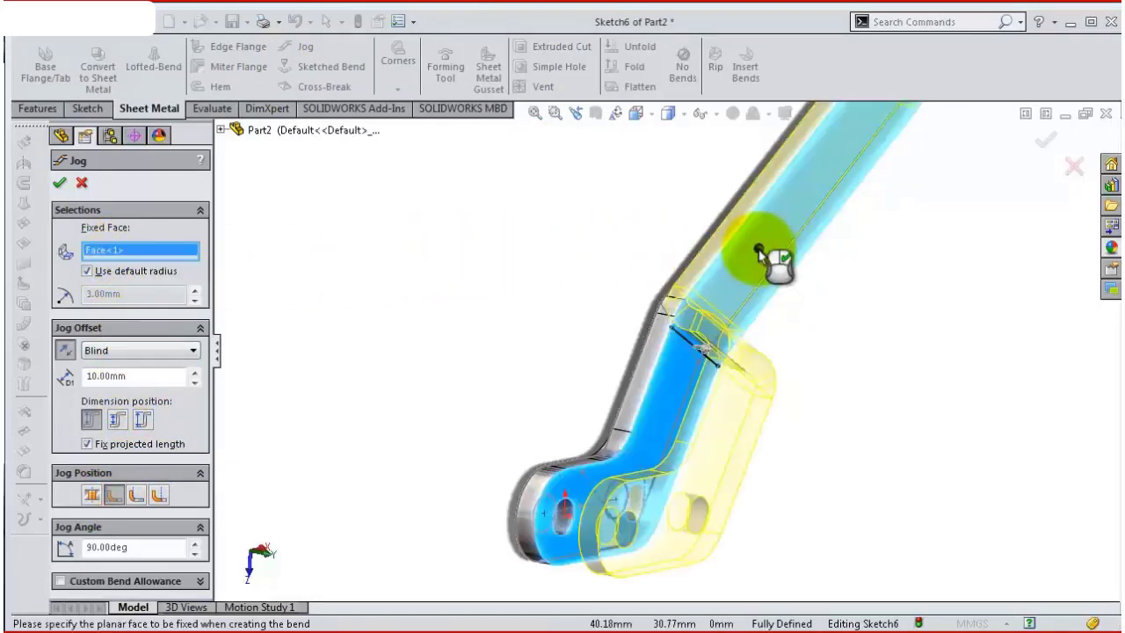
pyautogui.moveTo(557, 352)
pyautogui.mouseDown(button='middle')
pyautogui.moveTo(578, 392)
pyautogui.moveTo(618, 406)
pyautogui.mouseUp(button='middle')
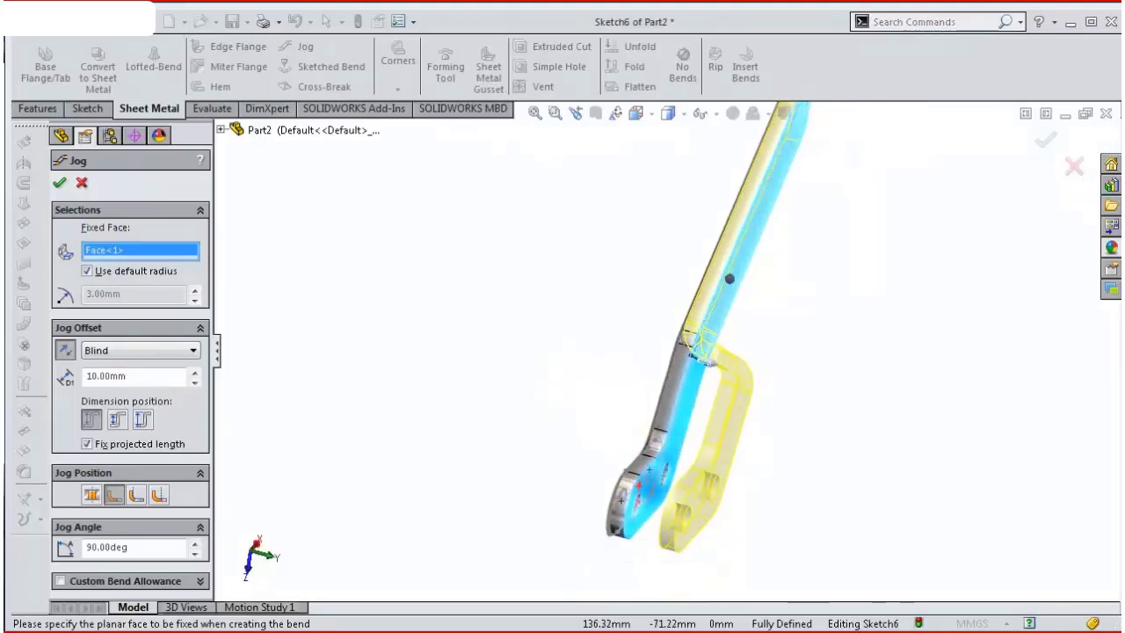
pyautogui.moveTo(774, 444); pyautogui.dragTo(800, 450, button='middle')
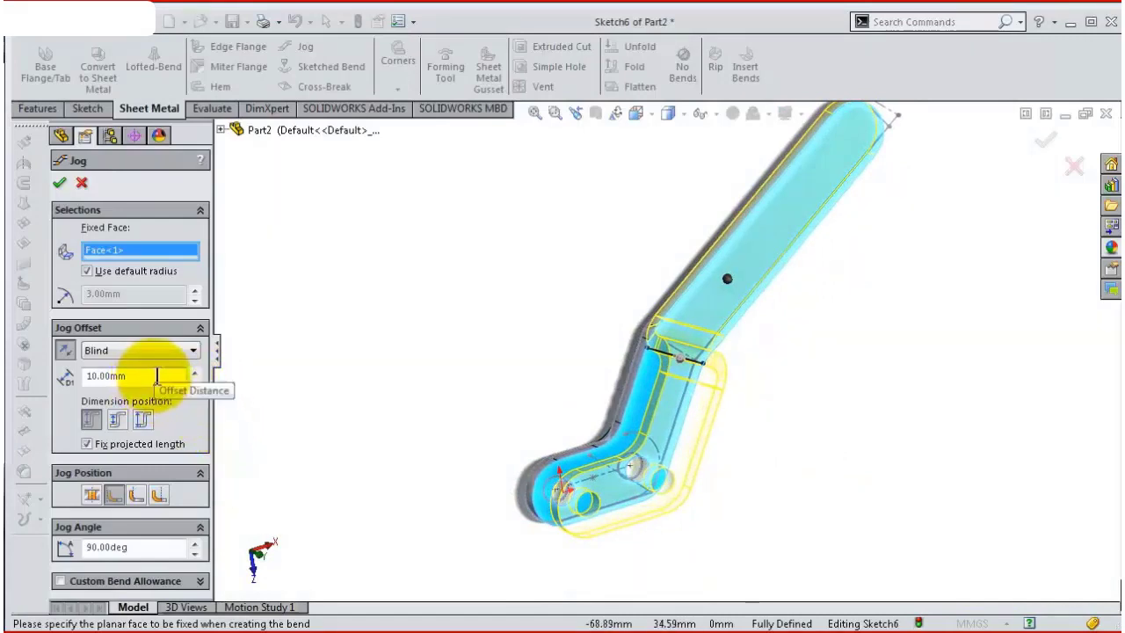
pyautogui.moveTo(156, 376); pyautogui.dragTo(57, 369)
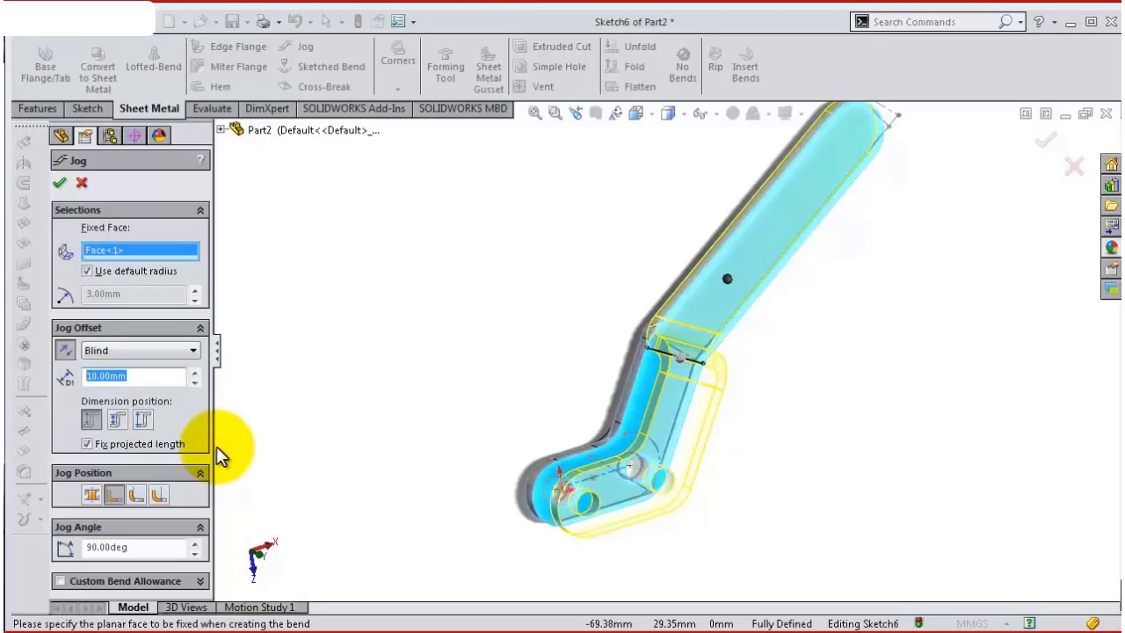
pyautogui.write('3,1')
pyautogui.write('75')
pyautogui.press('Return')
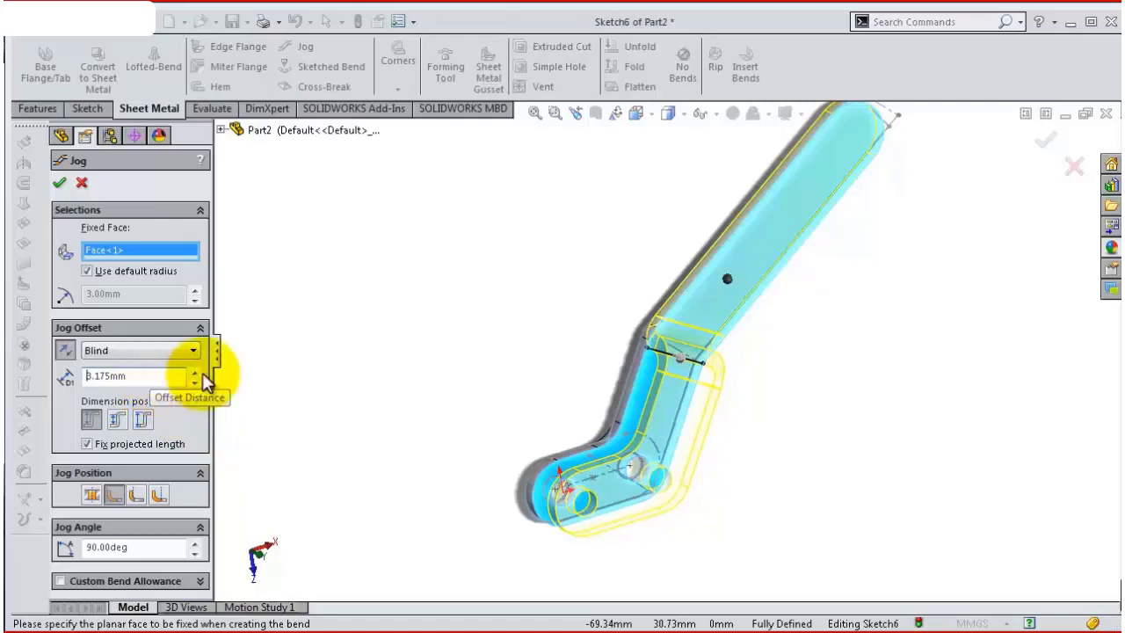
pyautogui.moveTo(338, 361); pyautogui.dragTo(393, 400, button='middle')
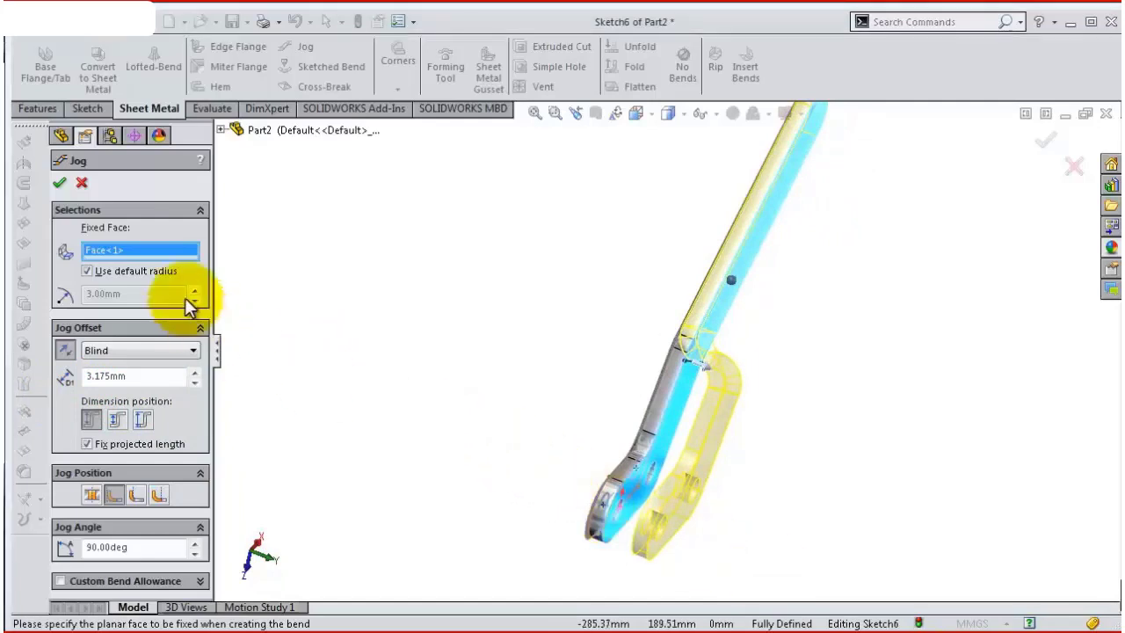
# Give the jog a custom 1.5 mm bend radius, middle dimension position and 45° angle, and accept it.
pyautogui.click(115, 269)
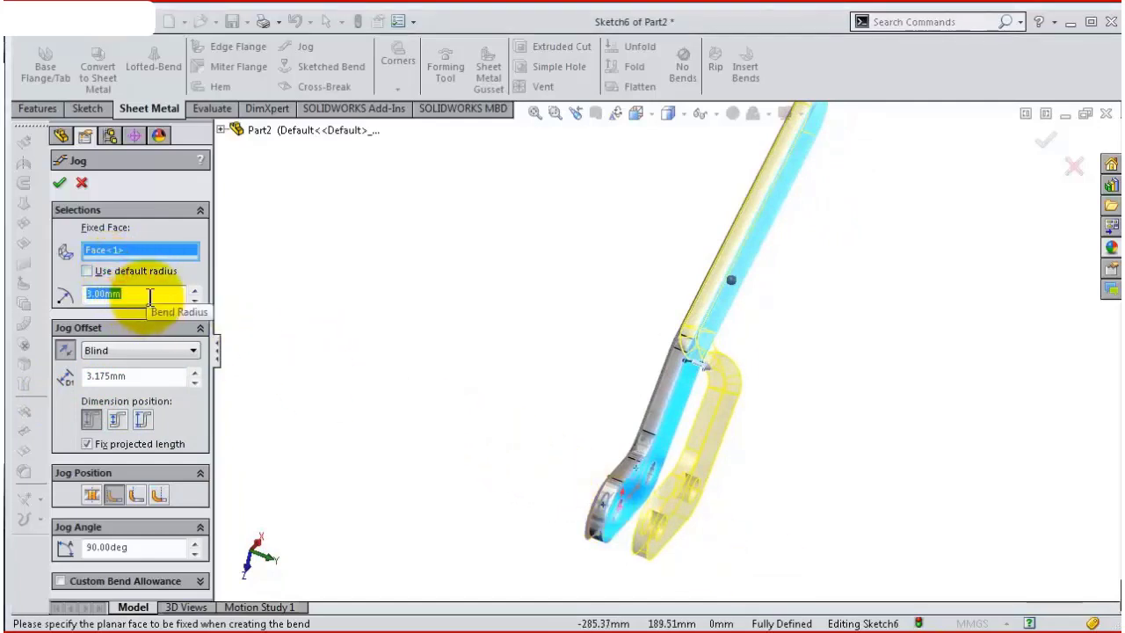
pyautogui.write('1')
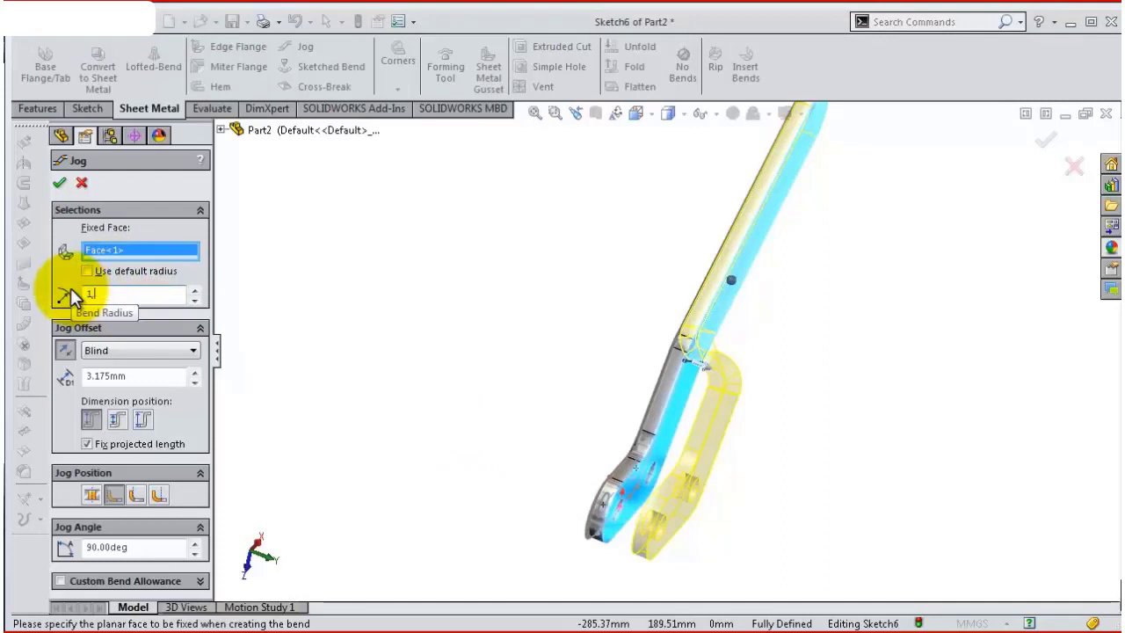
pyautogui.write('.5')
pyautogui.press('Return')
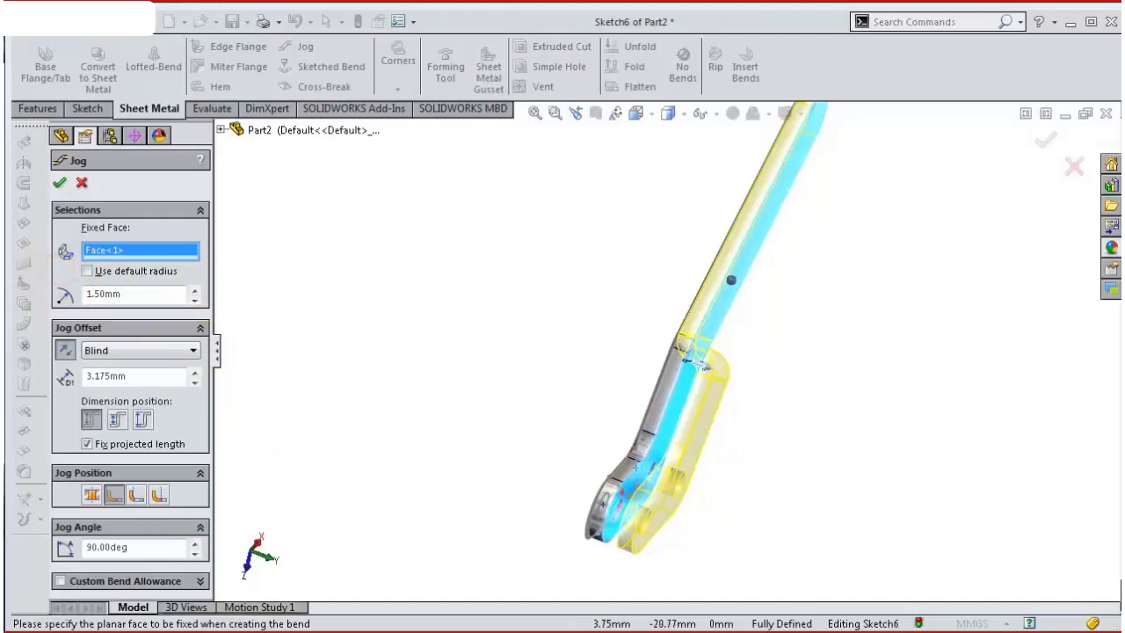
pyautogui.click(117, 420)
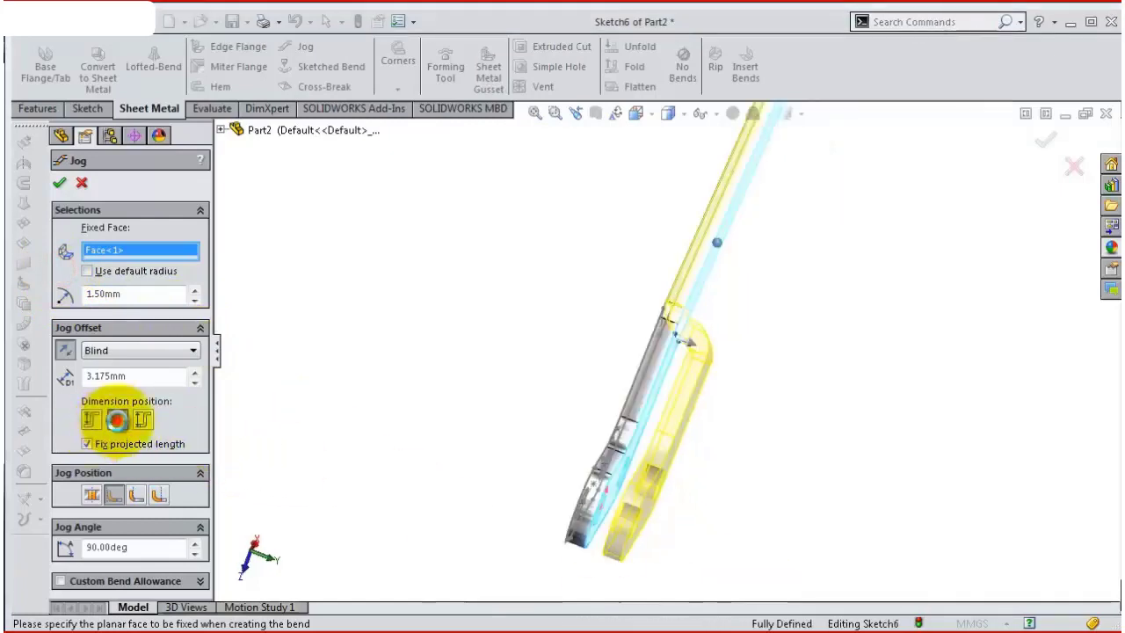
pyautogui.click(155, 547)
pyautogui.write('45')
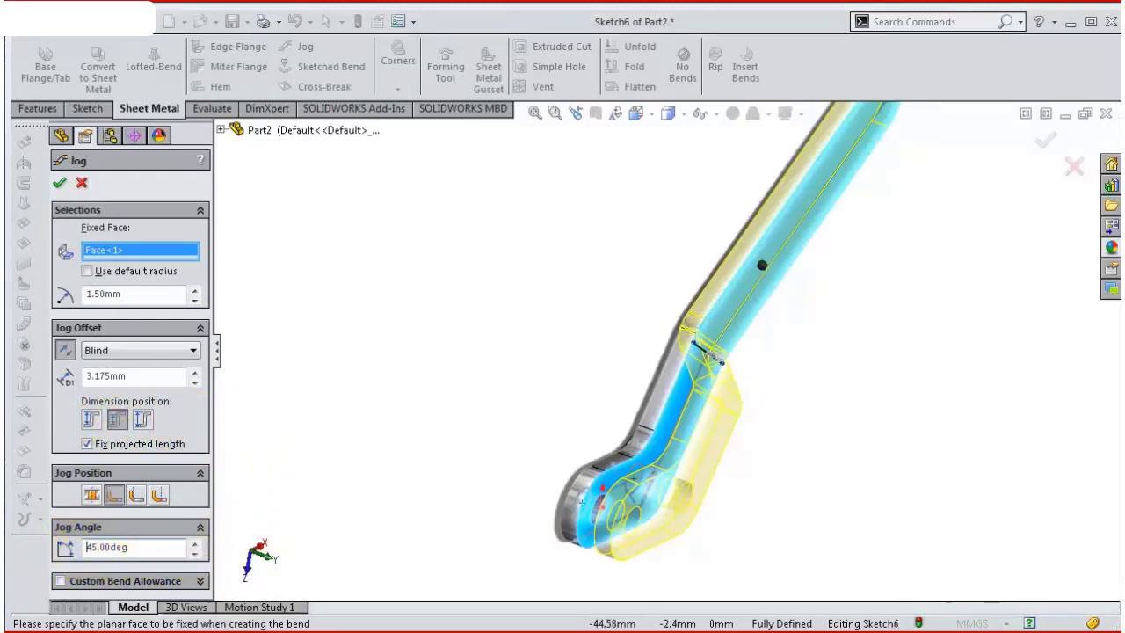
pyautogui.moveTo(799, 469)
pyautogui.mouseDown(button='middle')
pyautogui.moveTo(861, 515)
pyautogui.moveTo(729, 432)
pyautogui.moveTo(761, 519)
pyautogui.moveTo(762, 455)
pyautogui.moveTo(736, 460)
pyautogui.mouseUp(button='middle')
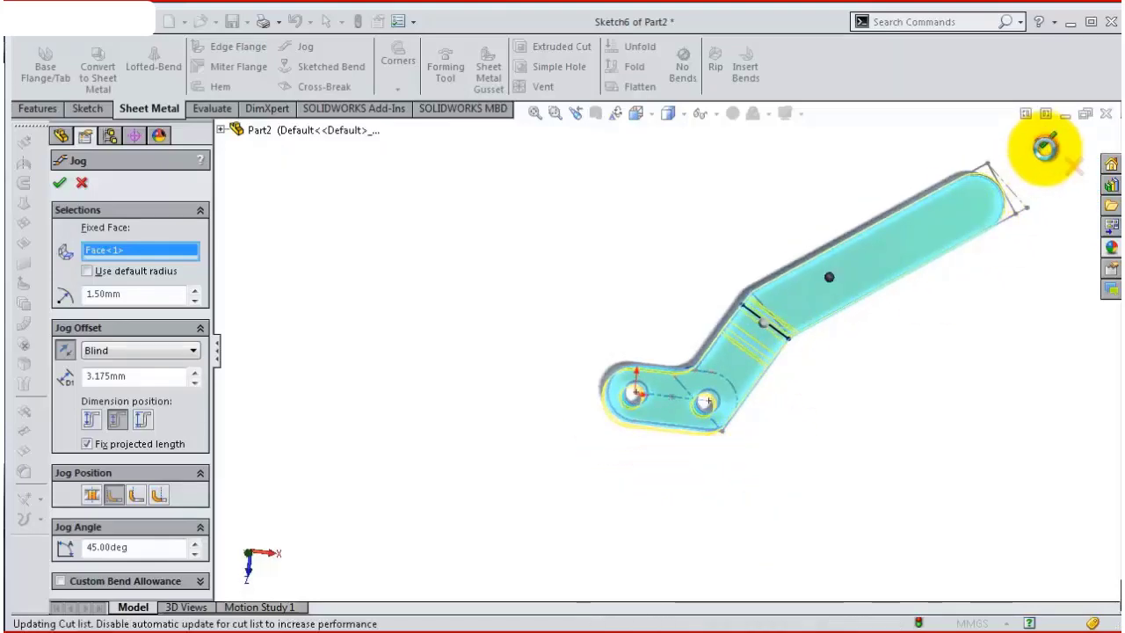
pyautogui.click(1046, 147)
# Hide the base sketch's lines on the jogged arm.
pyautogui.moveTo(840, 415)
pyautogui.mouseDown(button='middle')
pyautogui.moveTo(876, 529)
pyautogui.moveTo(850, 465)
pyautogui.moveTo(884, 440)
pyautogui.moveTo(892, 470)
pyautogui.mouseUp(button='middle')
pyautogui.scroll(-3, 859, 452)
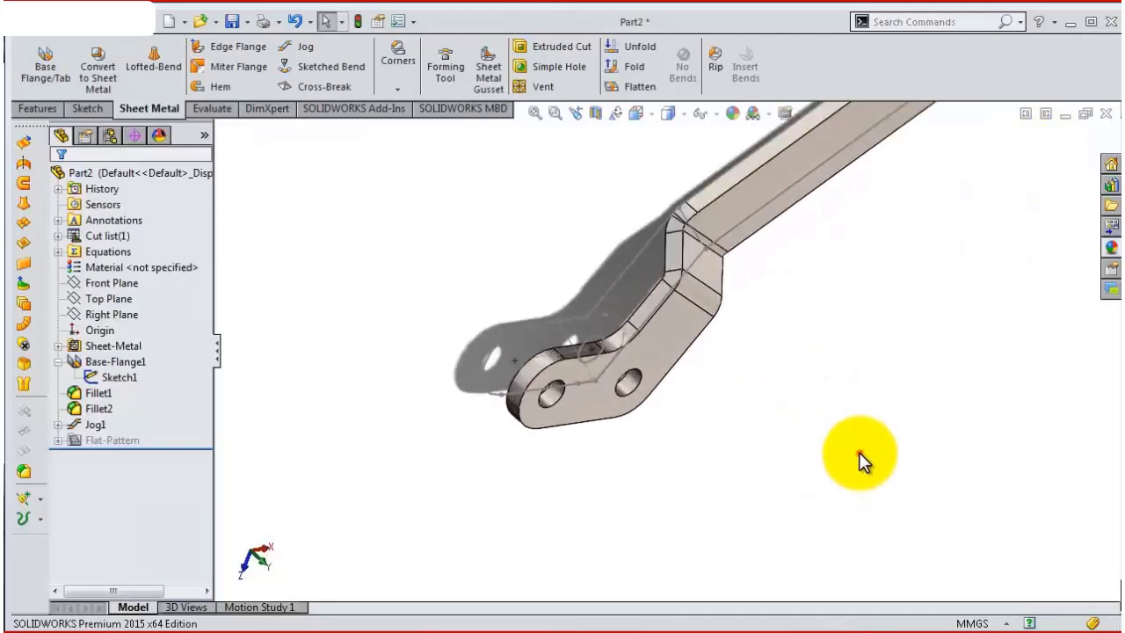
pyautogui.click(859, 451)
pyautogui.click(602, 320)
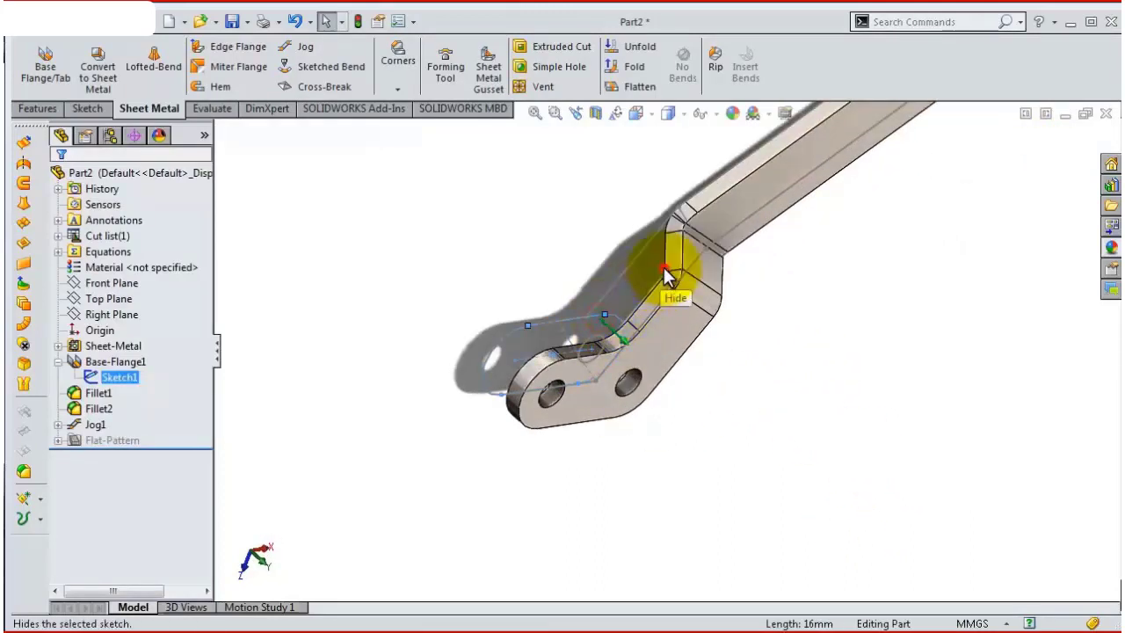
pyautogui.click(665, 270)
# Flatten the arm to inspect its flat pattern, then fold it back to the bent shape.
pyautogui.moveTo(577, 268); pyautogui.dragTo(674, 301, button='middle')
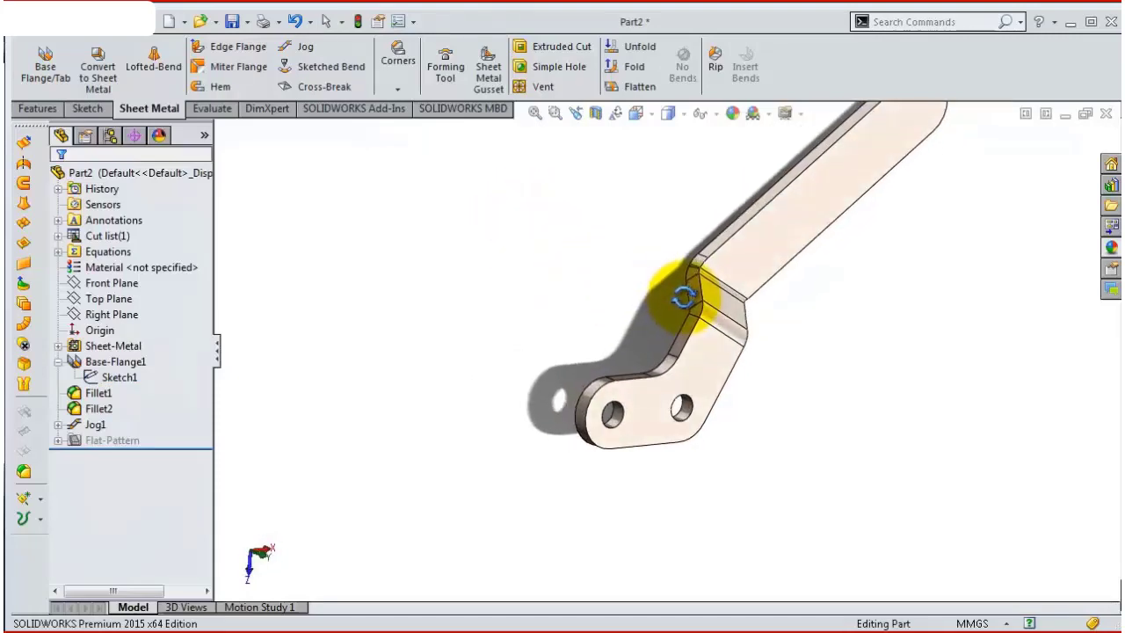
pyautogui.scroll(-3, 715, 252)
pyautogui.click(647, 82)
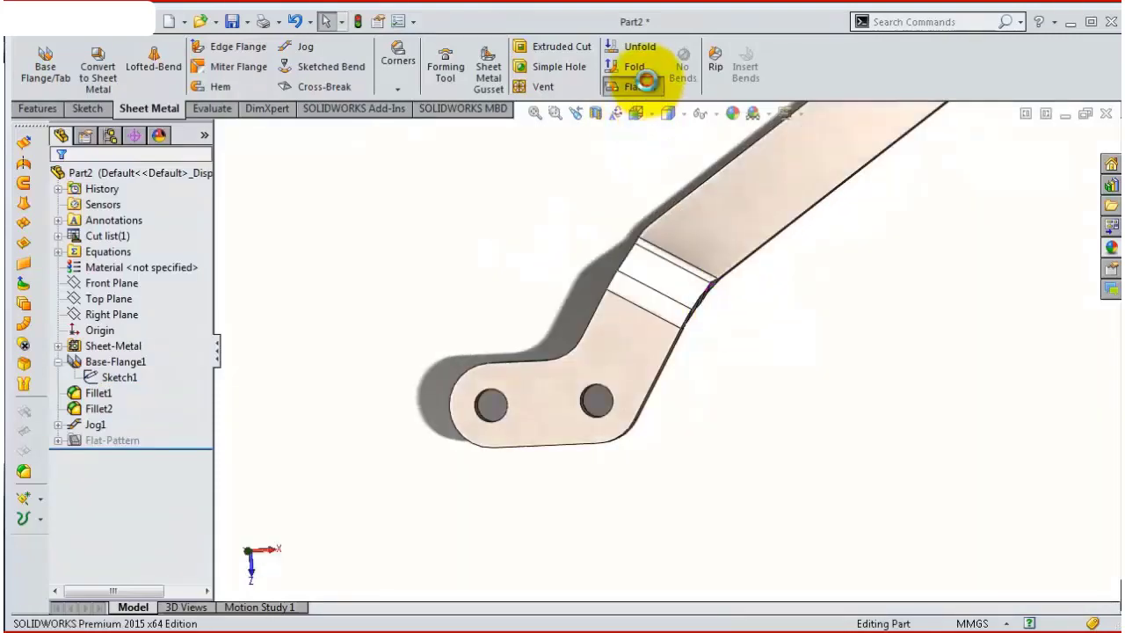
pyautogui.moveTo(833, 375)
pyautogui.mouseDown(button='middle')
pyautogui.moveTo(967, 390)
pyautogui.moveTo(1000, 407)
pyautogui.moveTo(861, 339)
pyautogui.mouseUp(button='middle')
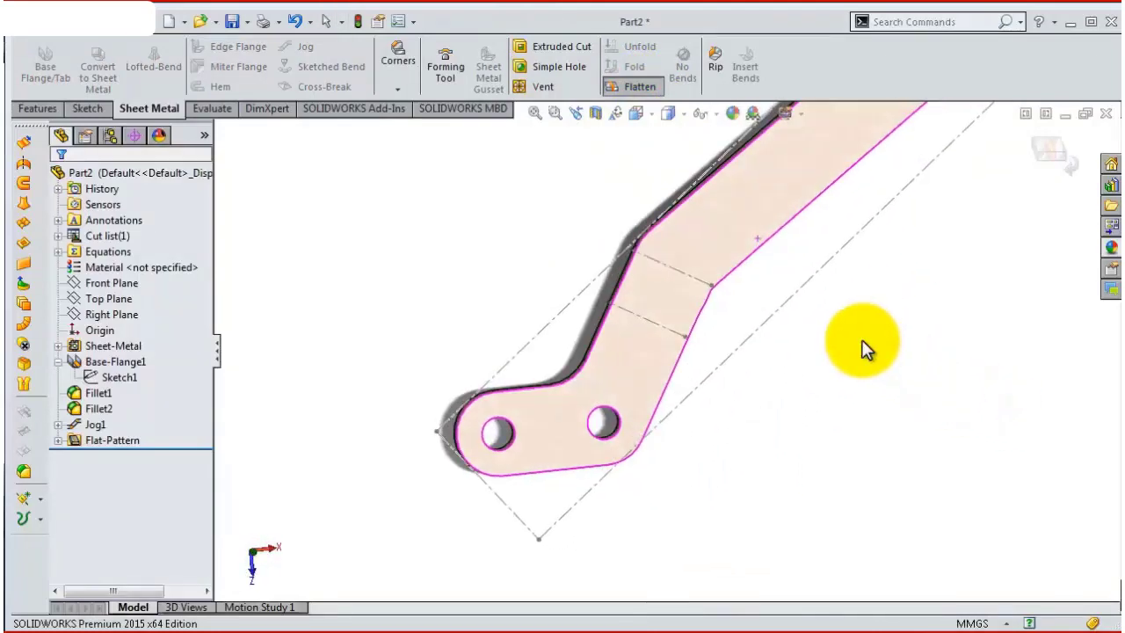
pyautogui.click(640, 87)
pyautogui.moveTo(567, 236)
pyautogui.mouseDown(button='middle')
pyautogui.moveTo(617, 276)
pyautogui.moveTo(635, 259)
pyautogui.mouseUp(button='middle')
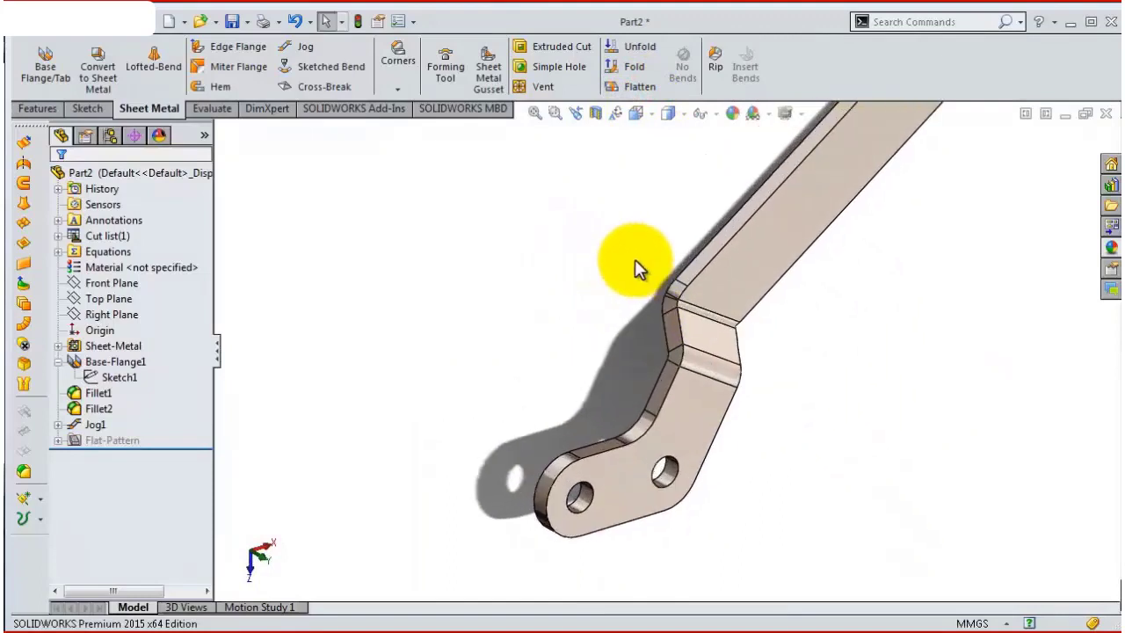
# Mirror the arm body about Top Plane with Merge solids unchecked, keeping the copy separate.
pyautogui.click(110, 299)
pyautogui.moveTo(369, 326)
pyautogui.mouseDown(button='middle')
pyautogui.moveTo(452, 372)
pyautogui.moveTo(422, 360)
pyautogui.mouseUp(button='middle')
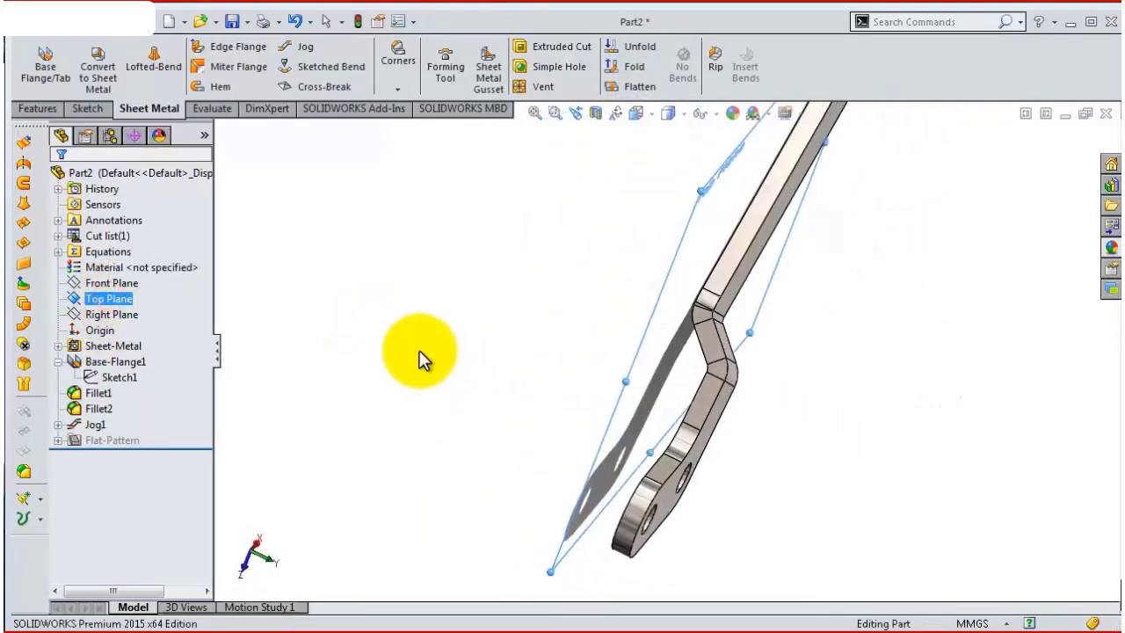
pyautogui.click(39, 108)
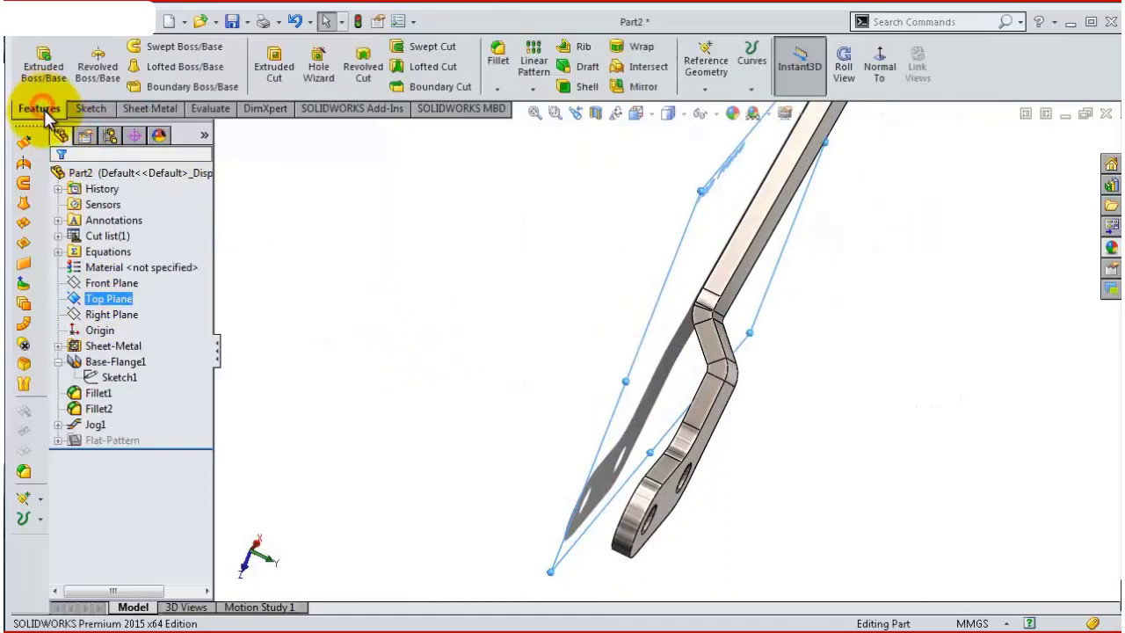
pyautogui.click(643, 86)
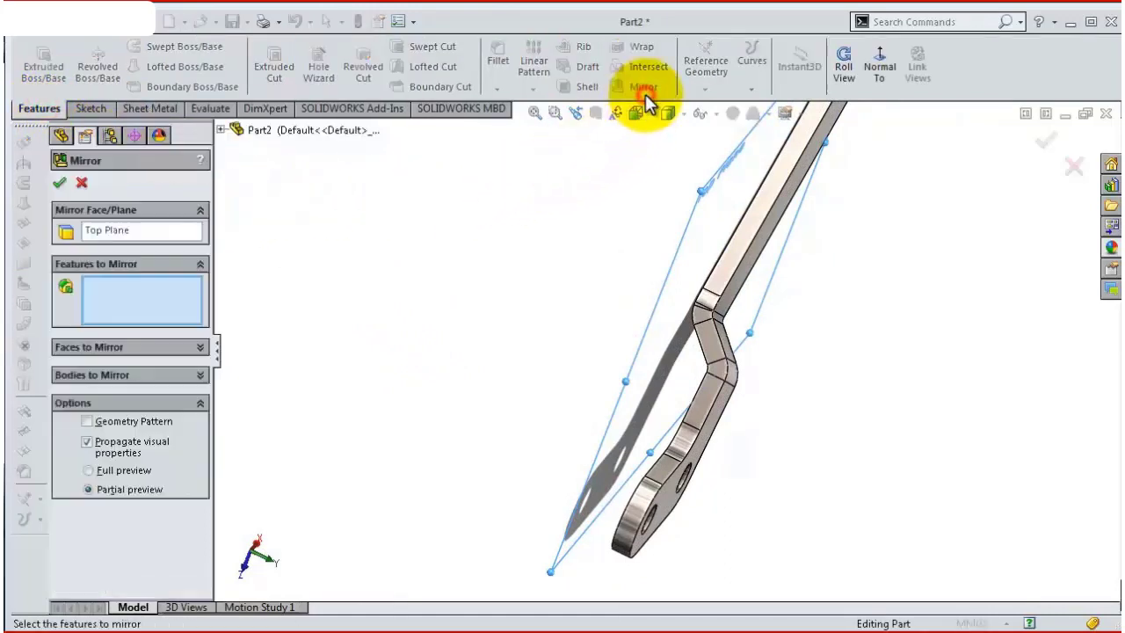
pyautogui.click(168, 298)
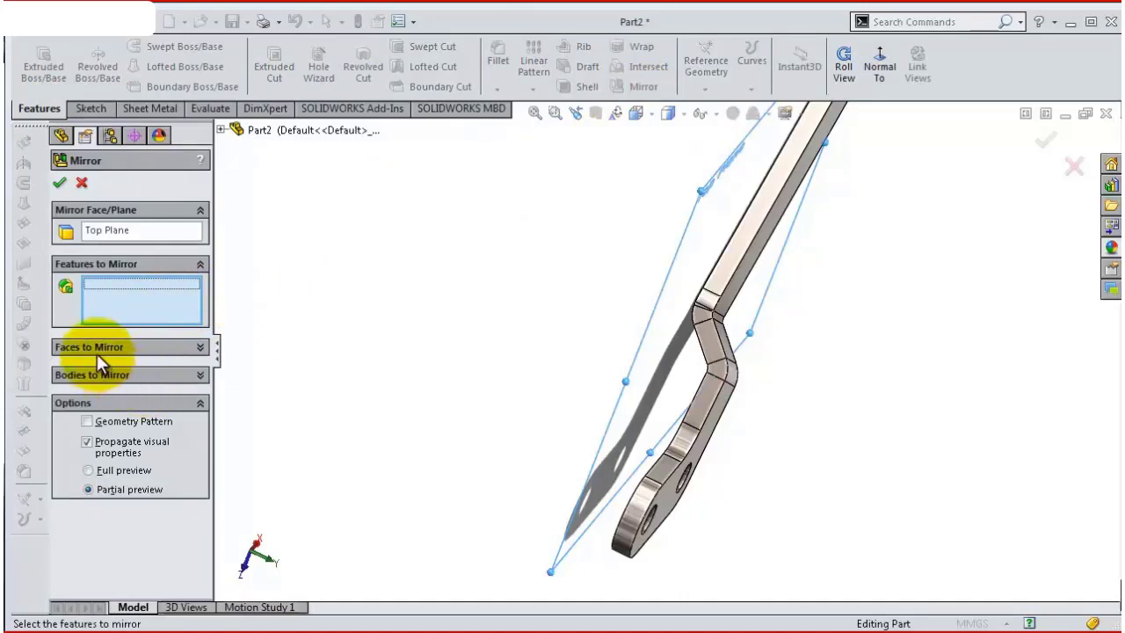
pyautogui.click(88, 375)
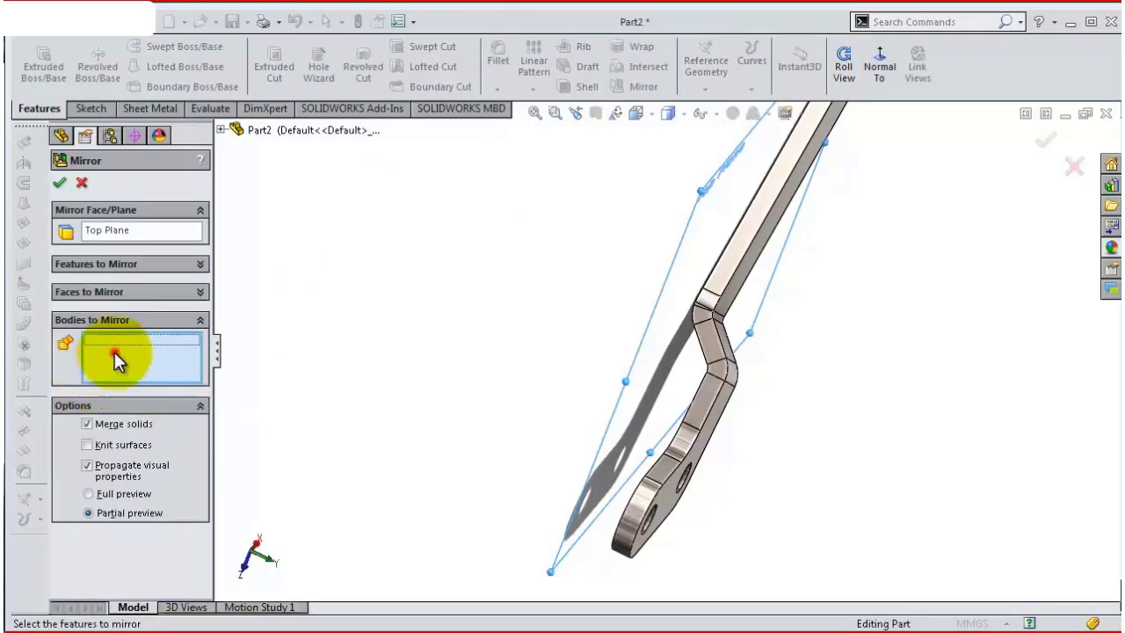
pyautogui.click(114, 425)
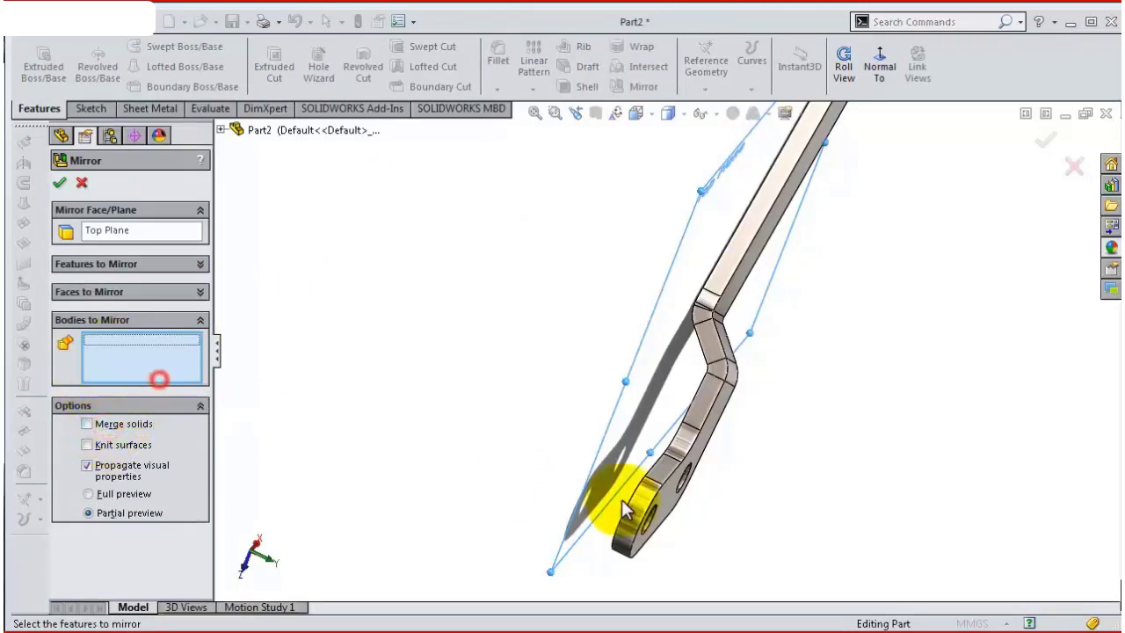
pyautogui.click(698, 434)
pyautogui.rightClick(698, 436)
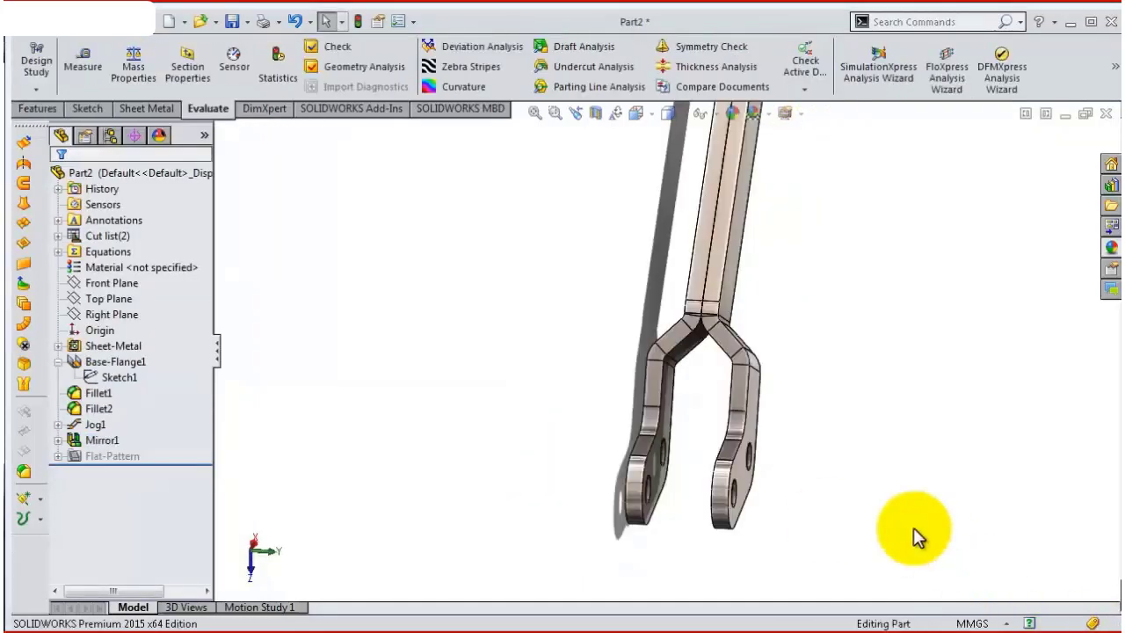
pyautogui.moveTo(912, 532)
pyautogui.mouseDown(button='middle')
pyautogui.moveTo(861, 522)
pyautogui.moveTo(862, 510)
pyautogui.moveTo(840, 519)
pyautogui.mouseUp(button='middle')
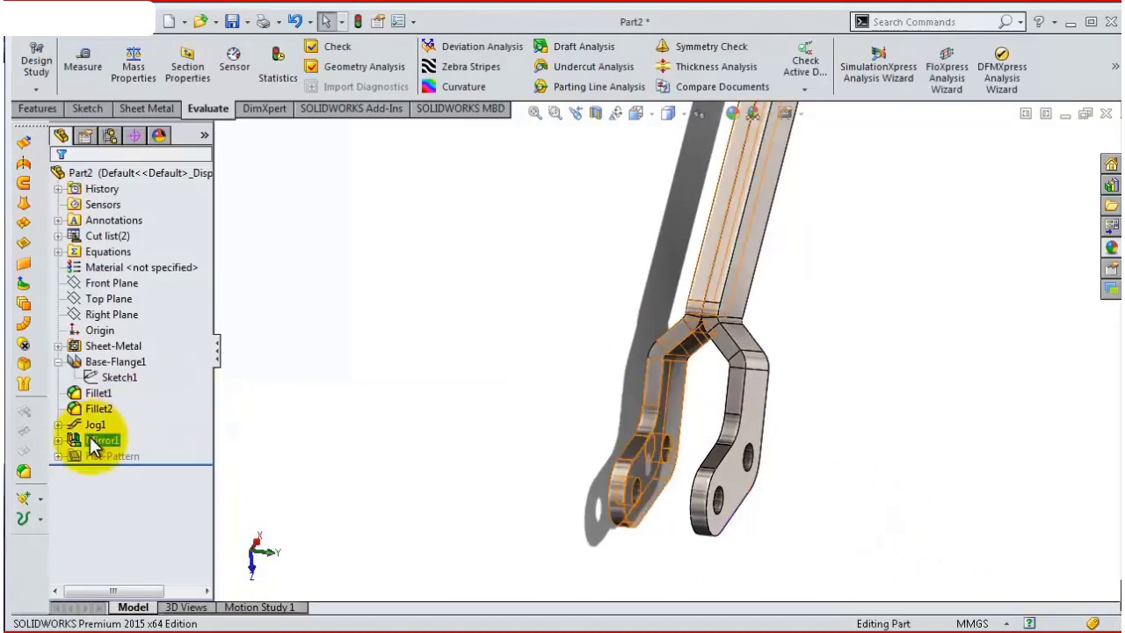
# Edit Jog1 to measure its 3.175 mm offset from the first Dimension position, checking the preview.
pyautogui.click(113, 377)
pyautogui.click(104, 379)
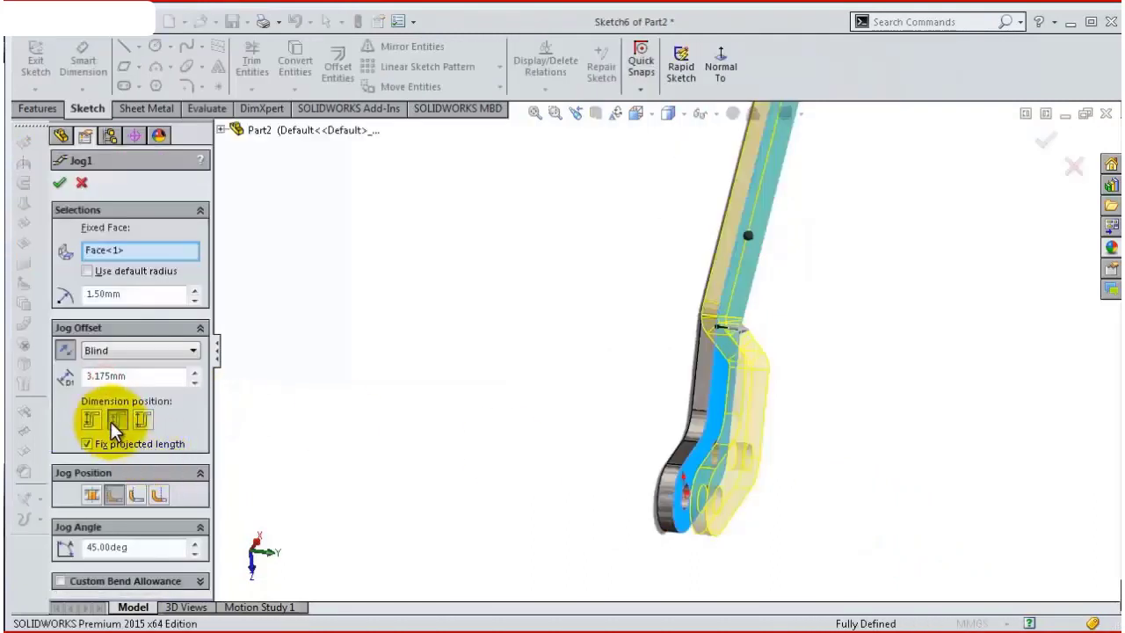
pyautogui.click(93, 419)
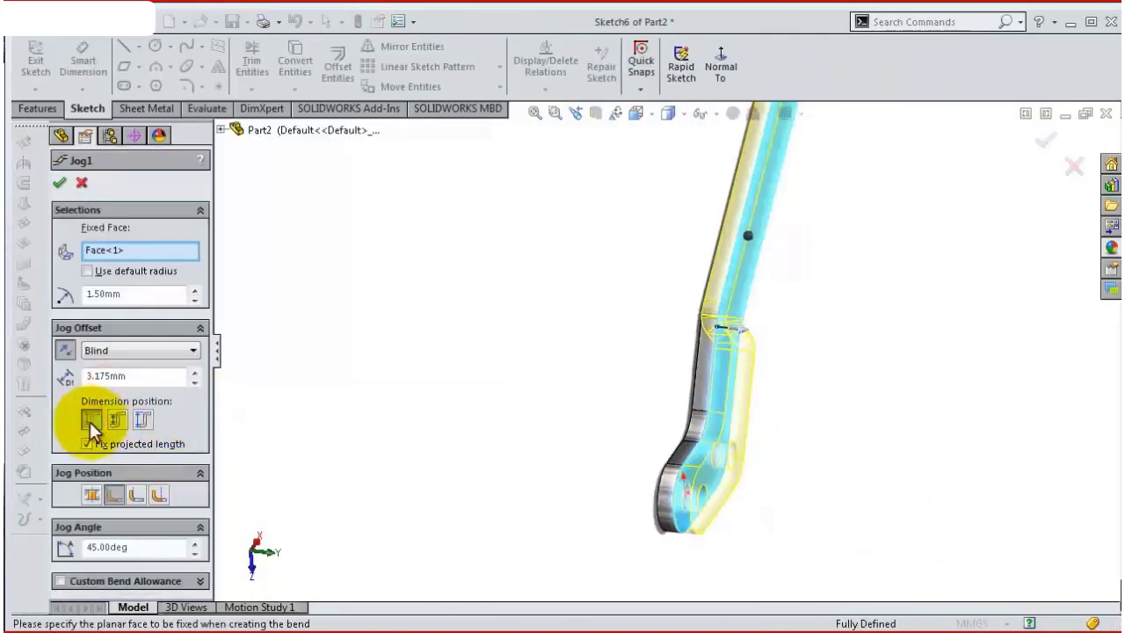
pyautogui.moveTo(335, 405)
pyautogui.mouseDown(button='middle')
pyautogui.moveTo(381, 402)
pyautogui.moveTo(393, 440)
pyautogui.moveTo(377, 447)
pyautogui.mouseUp(button='middle')
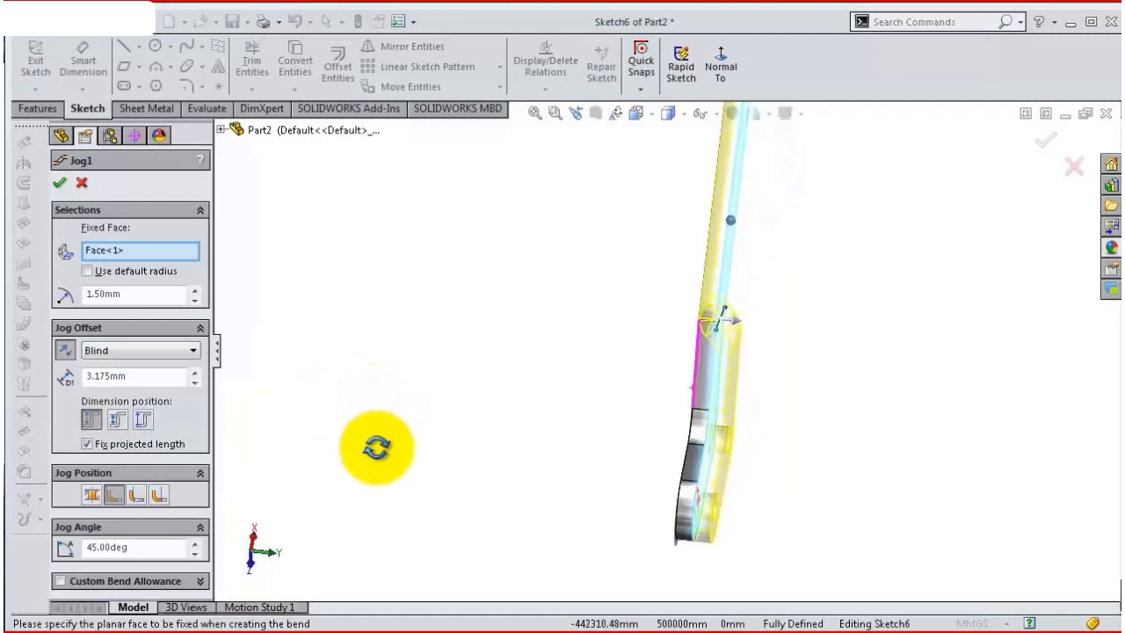
pyautogui.moveTo(491, 411)
pyautogui.mouseDown(button='middle')
pyautogui.moveTo(714, 460)
pyautogui.moveTo(732, 471)
pyautogui.moveTo(721, 507)
pyautogui.moveTo(746, 466)
pyautogui.moveTo(891, 495)
pyautogui.moveTo(821, 467)
pyautogui.moveTo(721, 472)
pyautogui.moveTo(709, 484)
pyautogui.mouseUp(button='middle')
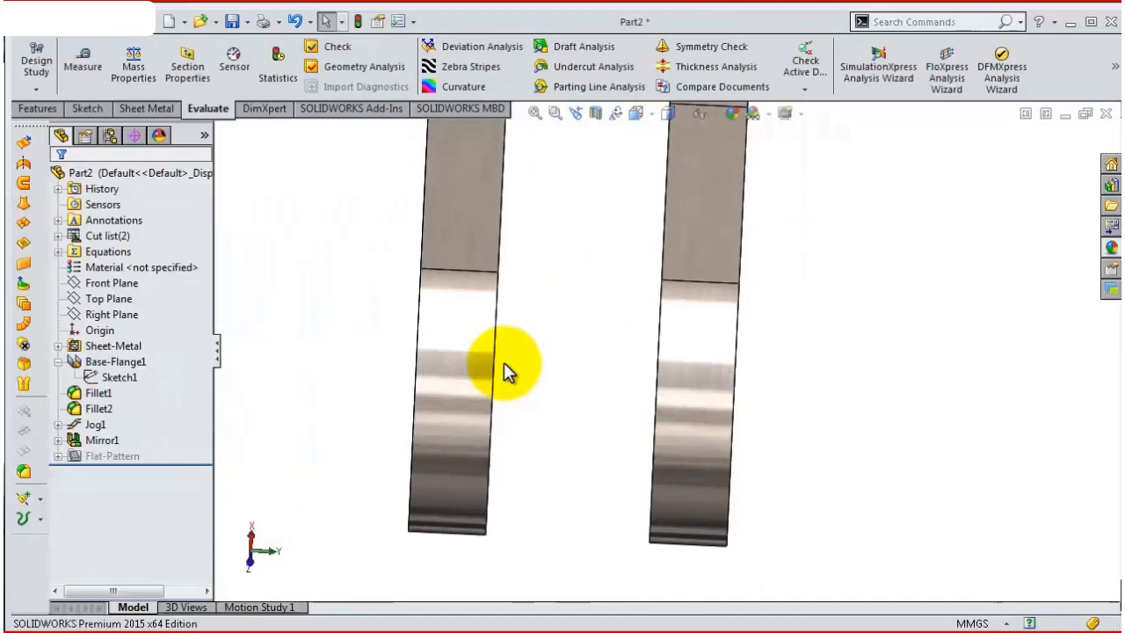
pyautogui.moveTo(509, 372)
pyautogui.mouseDown(button='middle')
pyautogui.moveTo(495, 269)
pyautogui.moveTo(572, 314)
pyautogui.moveTo(532, 261)
pyautogui.moveTo(533, 298)
pyautogui.moveTo(583, 293)
pyautogui.mouseUp(button='middle')
# Measure between matching corners of the two flanges, reading 6.35 mm.
pyautogui.scroll(-5, 701, 430)
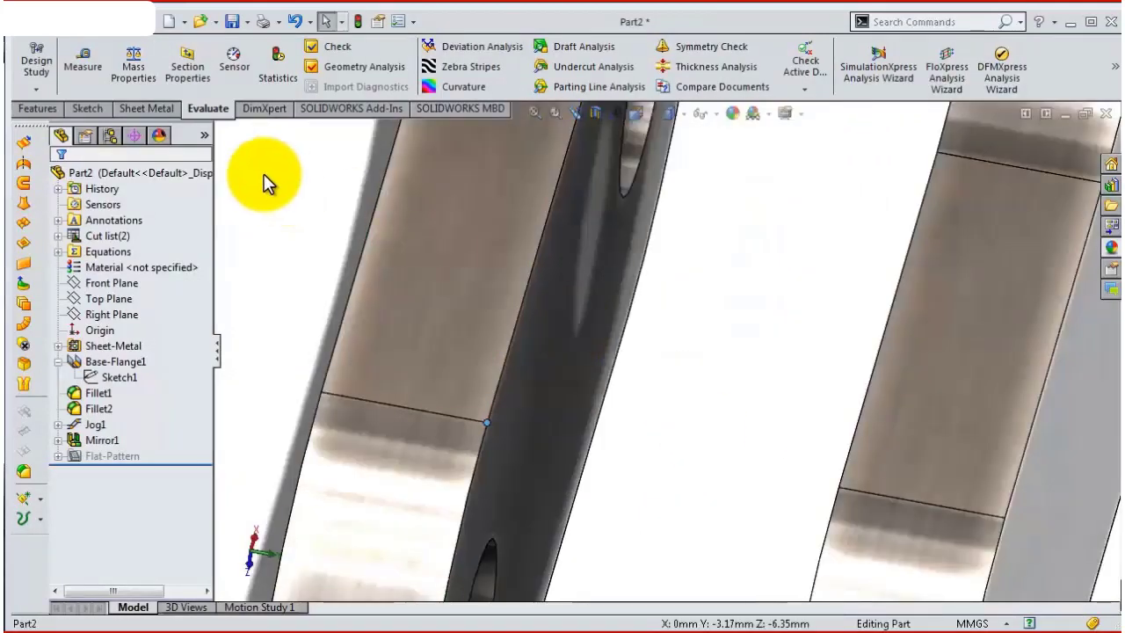
pyautogui.click(84, 60)
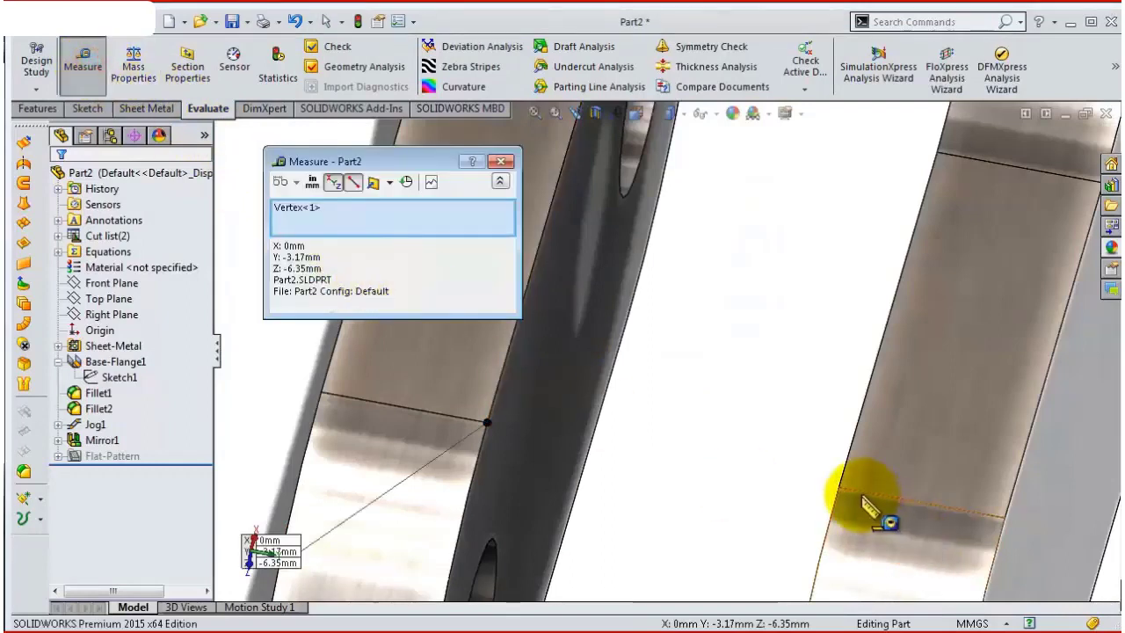
pyautogui.scroll(-2, 791, 471)
pyautogui.scroll(-1, 785, 462)
pyautogui.click(785, 456)
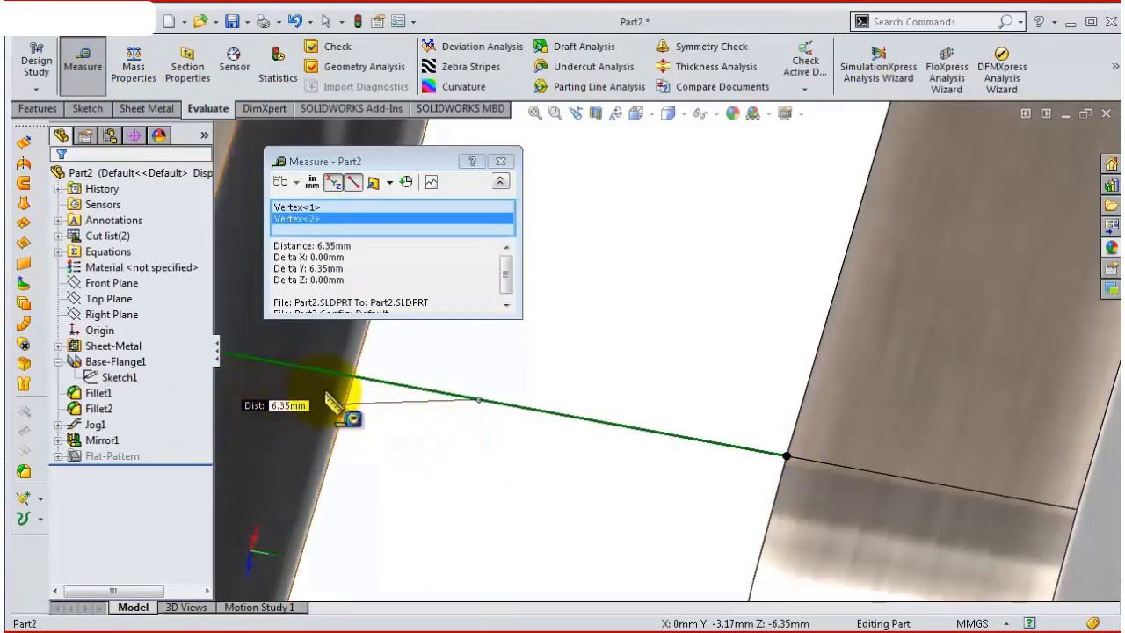
pyautogui.click(500, 161)
# Zoom out and orbit to show the whole forked bracket with both flanges and holes.
pyautogui.scroll(2, 580, 290)
pyautogui.scroll(2, 600, 325)
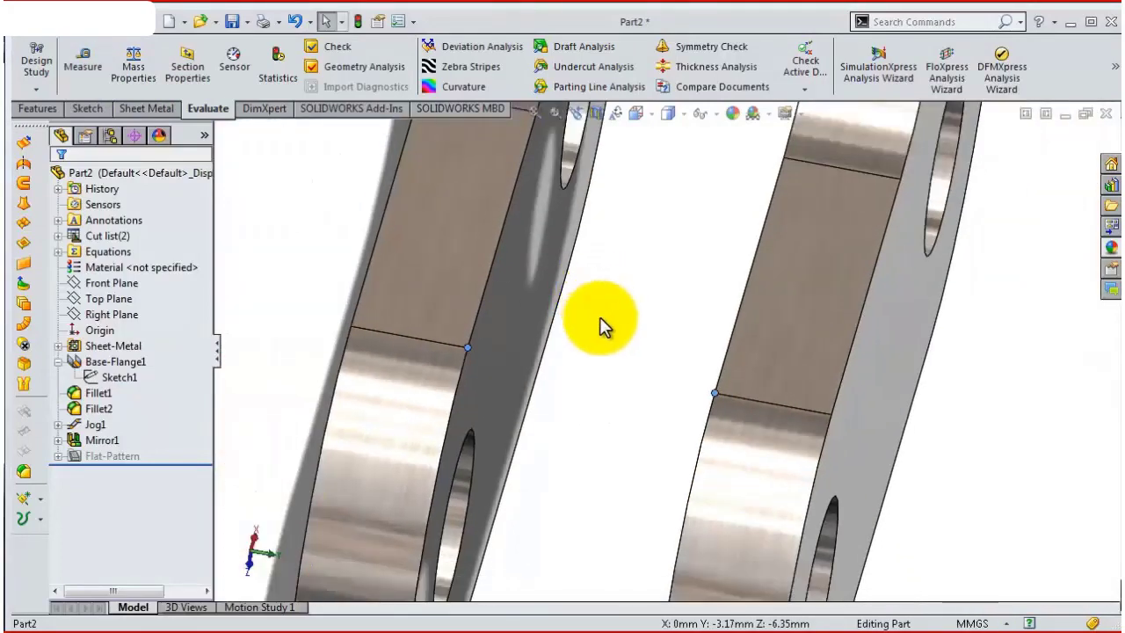
pyautogui.scroll(2, 599, 325)
pyautogui.moveTo(610, 326); pyautogui.dragTo(629, 256, button='middle')
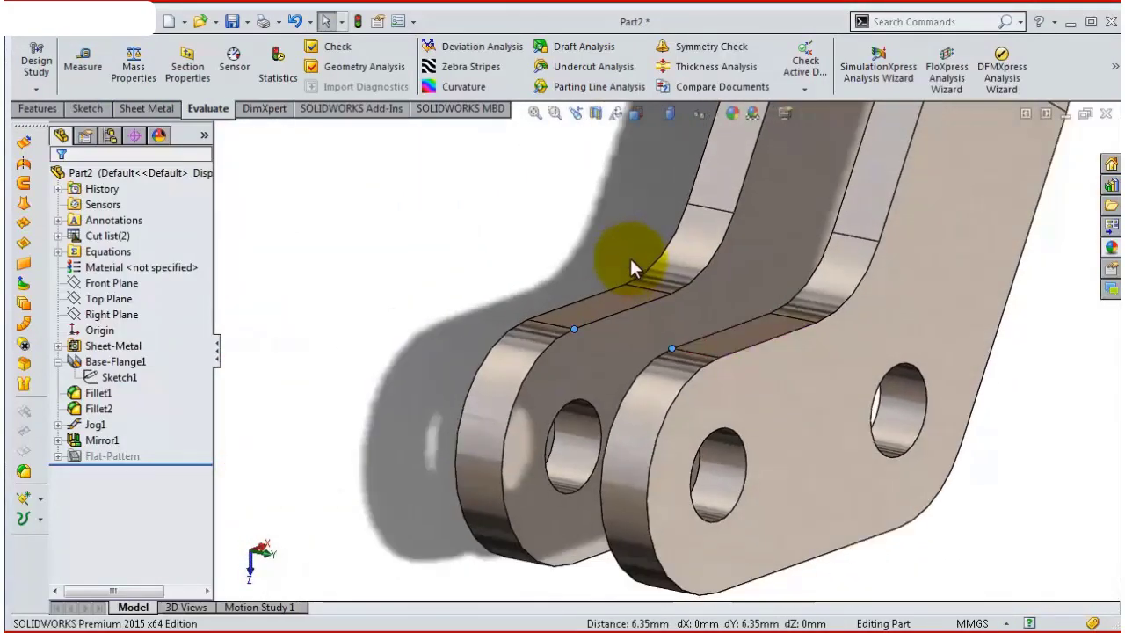
pyautogui.scroll(2, 630, 256)
pyautogui.scroll(2, 653, 326)
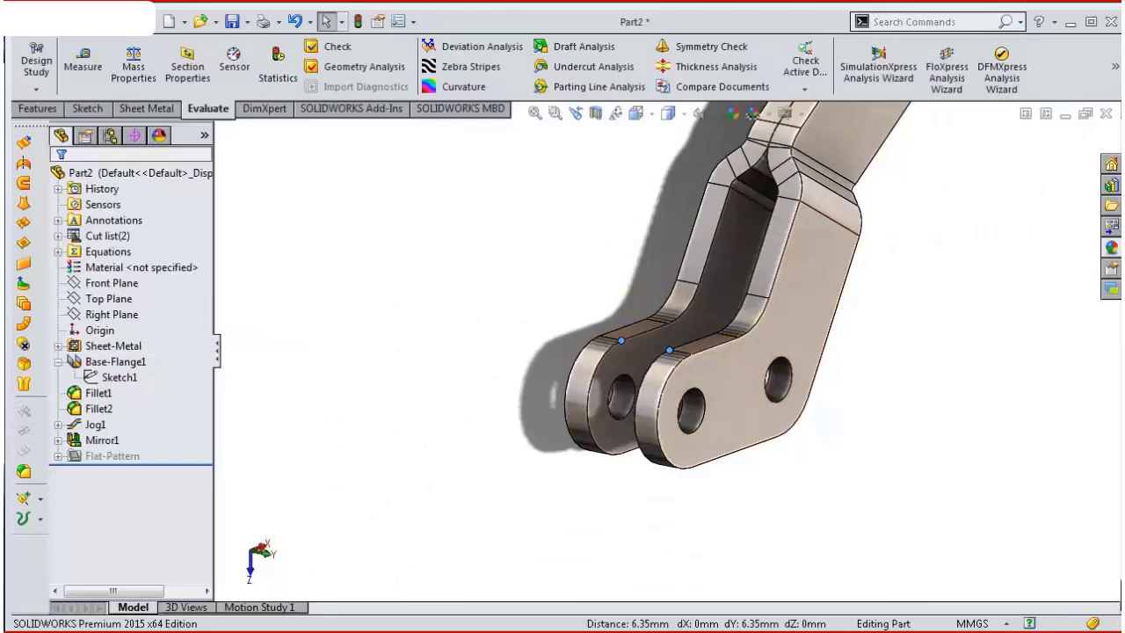
pyautogui.moveTo(757, 475); pyautogui.dragTo(750, 474, button='middle')
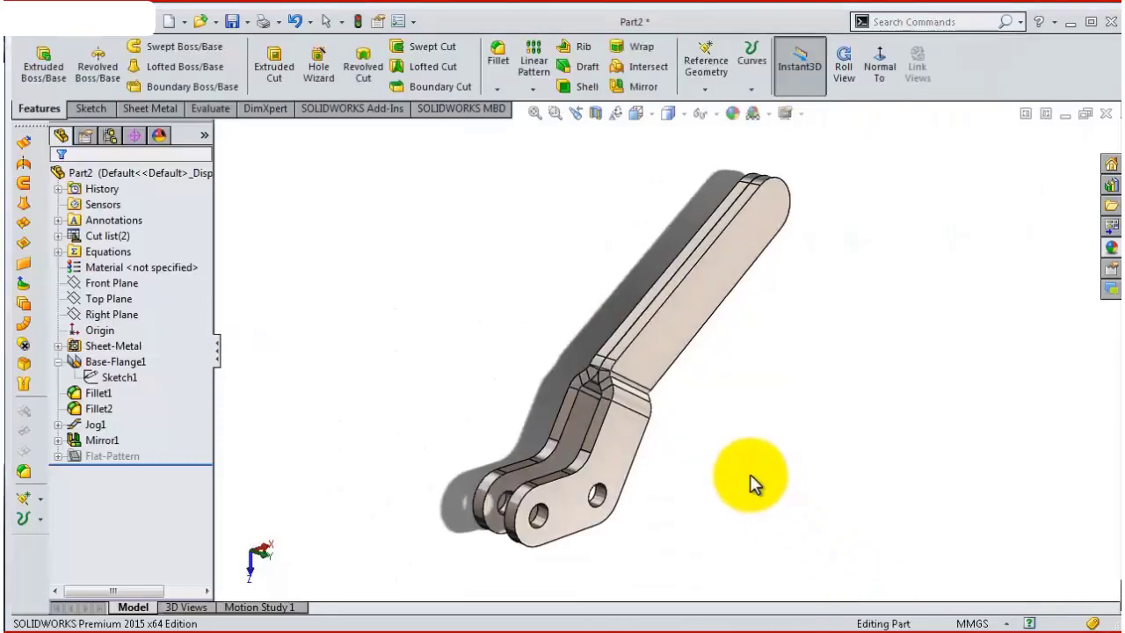